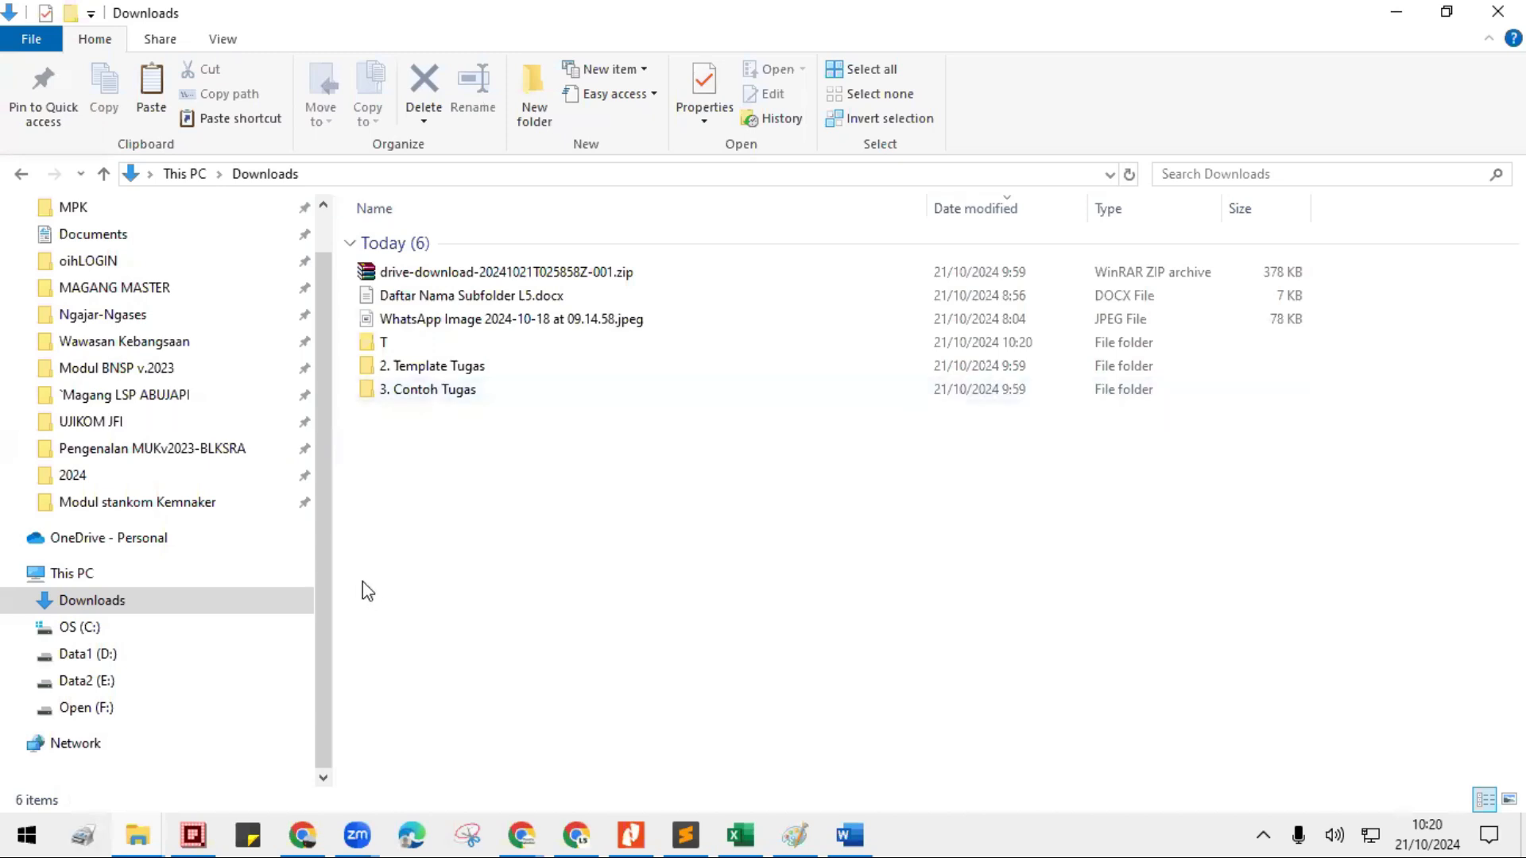
# - Narrow the navigation pane of the Downloads window to give the file list more room
pyautogui.scroll(1, 324, 599)
pyautogui.scroll(1, 322, 556)
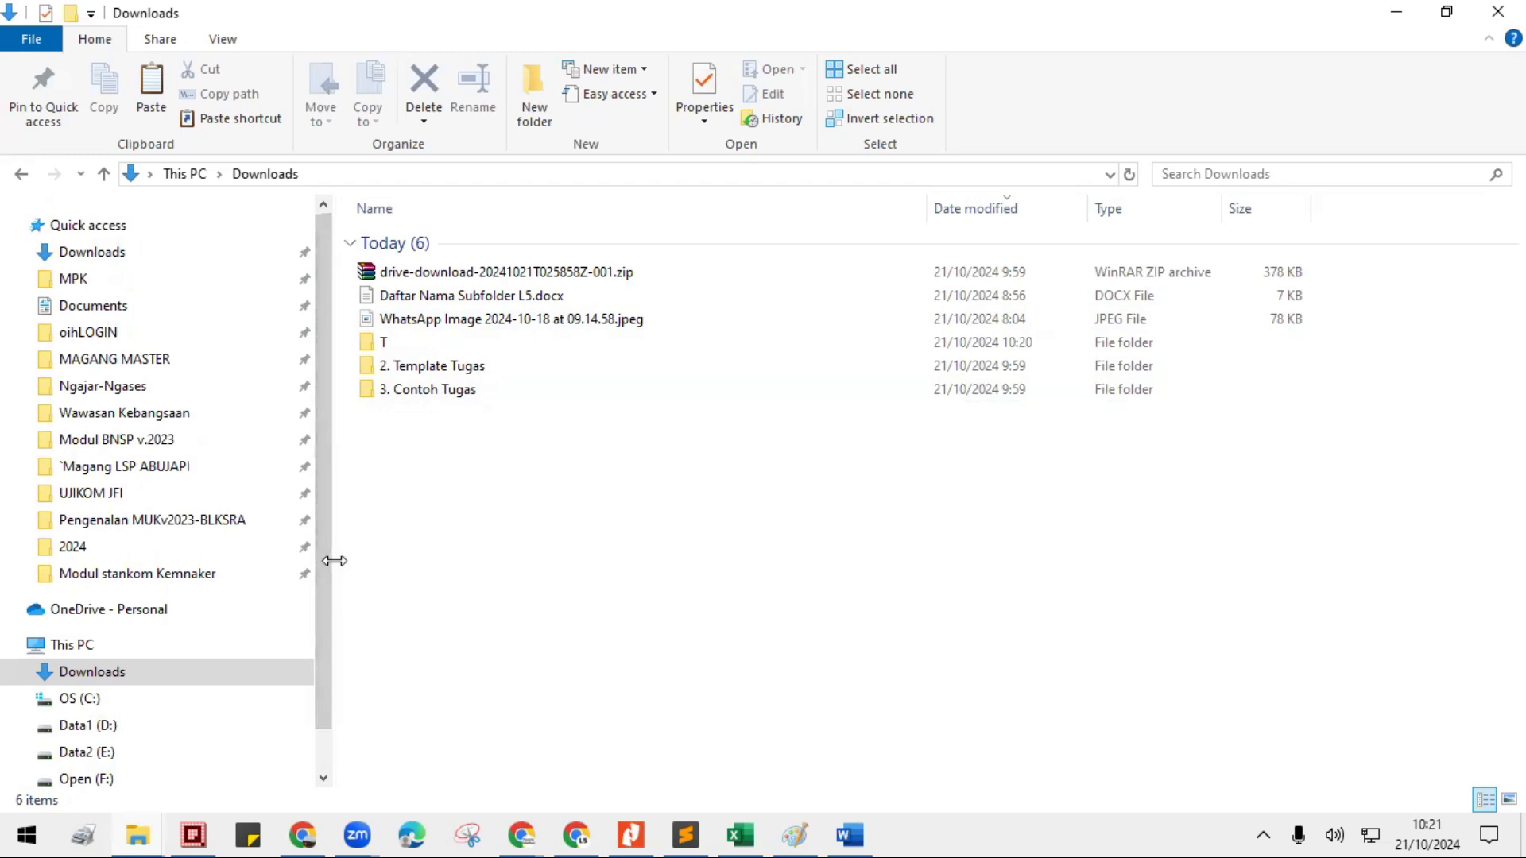
pyautogui.moveTo(334, 561); pyautogui.dragTo(167, 557)
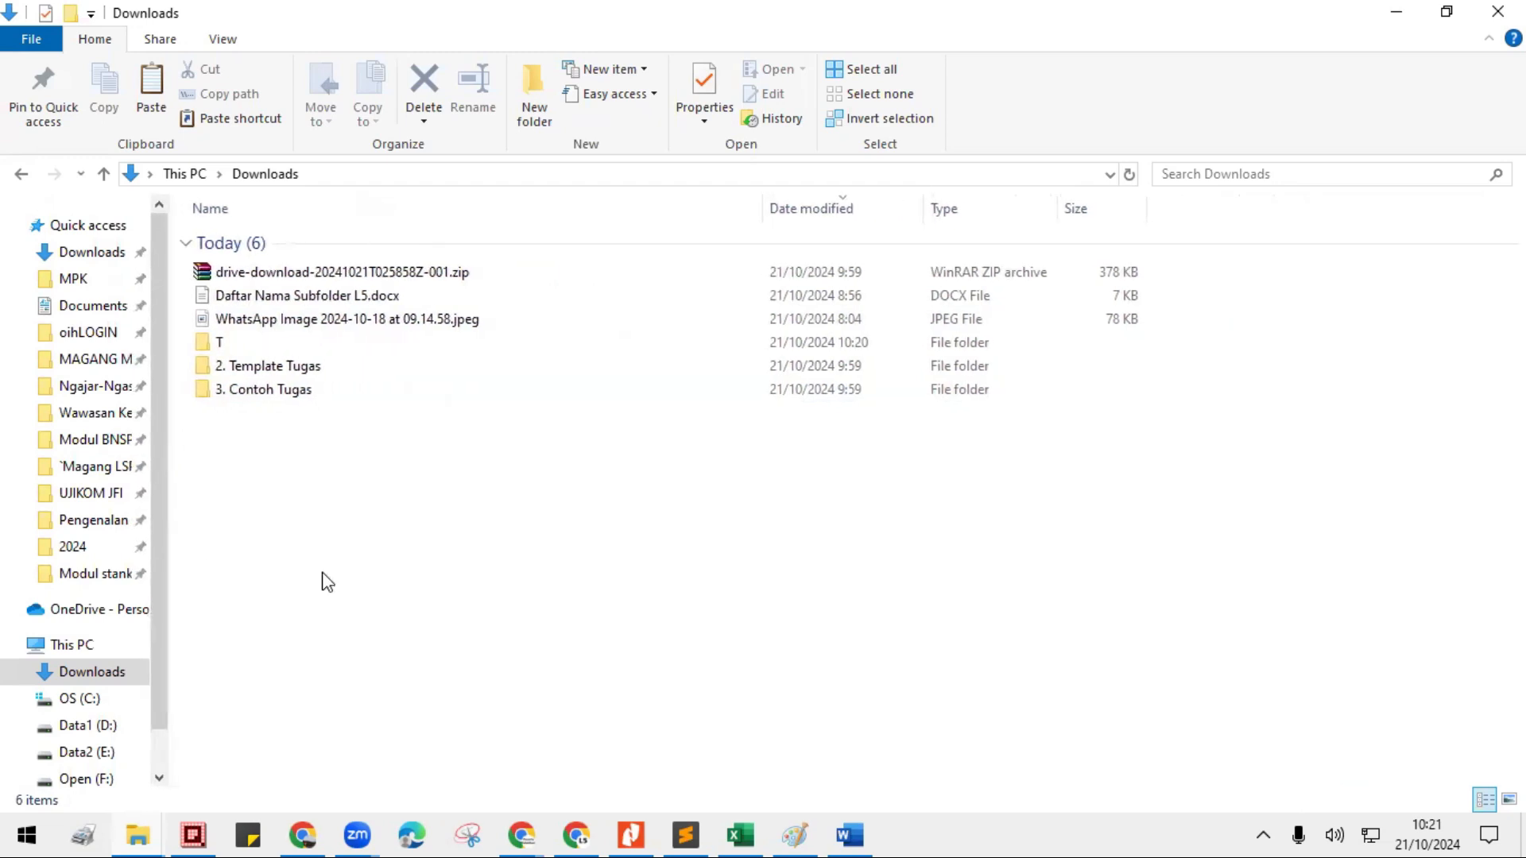
pyautogui.moveTo(159, 691); pyautogui.dragTo(167, 749)
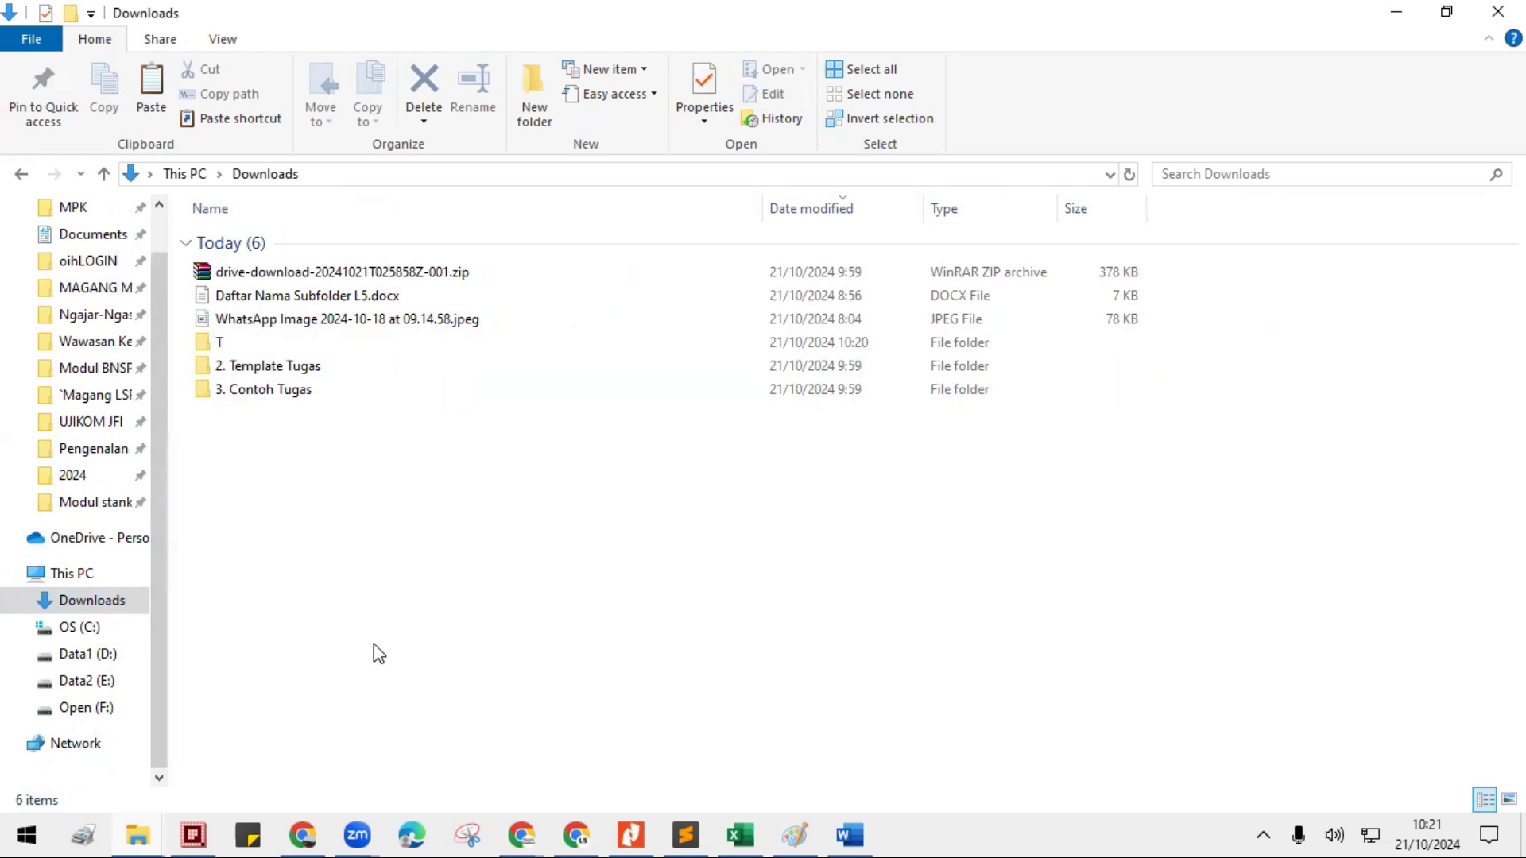
# - Restore the maximized Downloads window to a floating size on the desktop and close it
pyautogui.click(1449, 16)
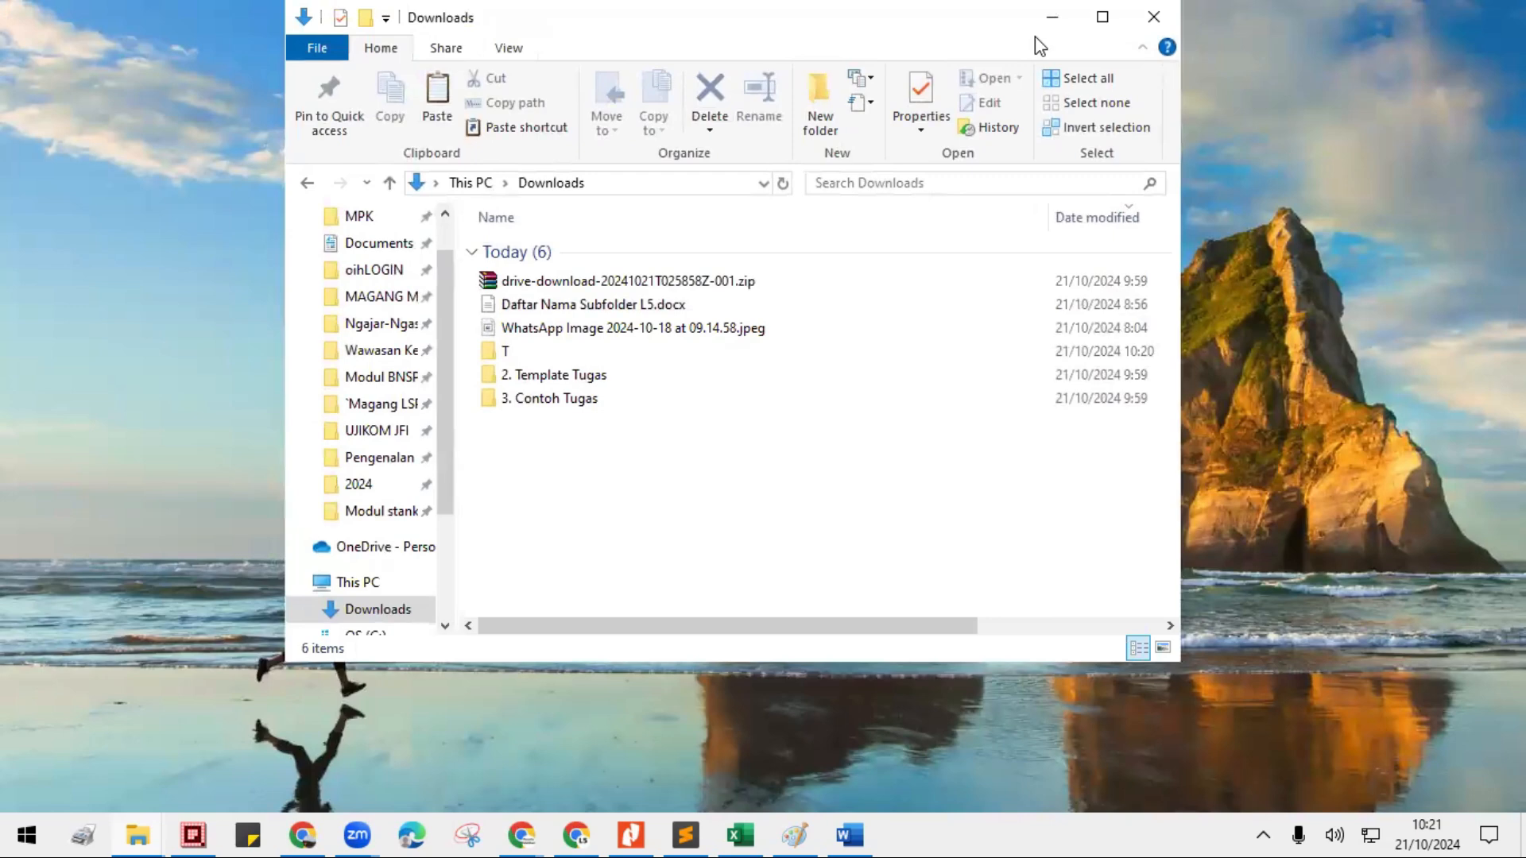
pyautogui.moveTo(978, 21); pyautogui.dragTo(853, 116)
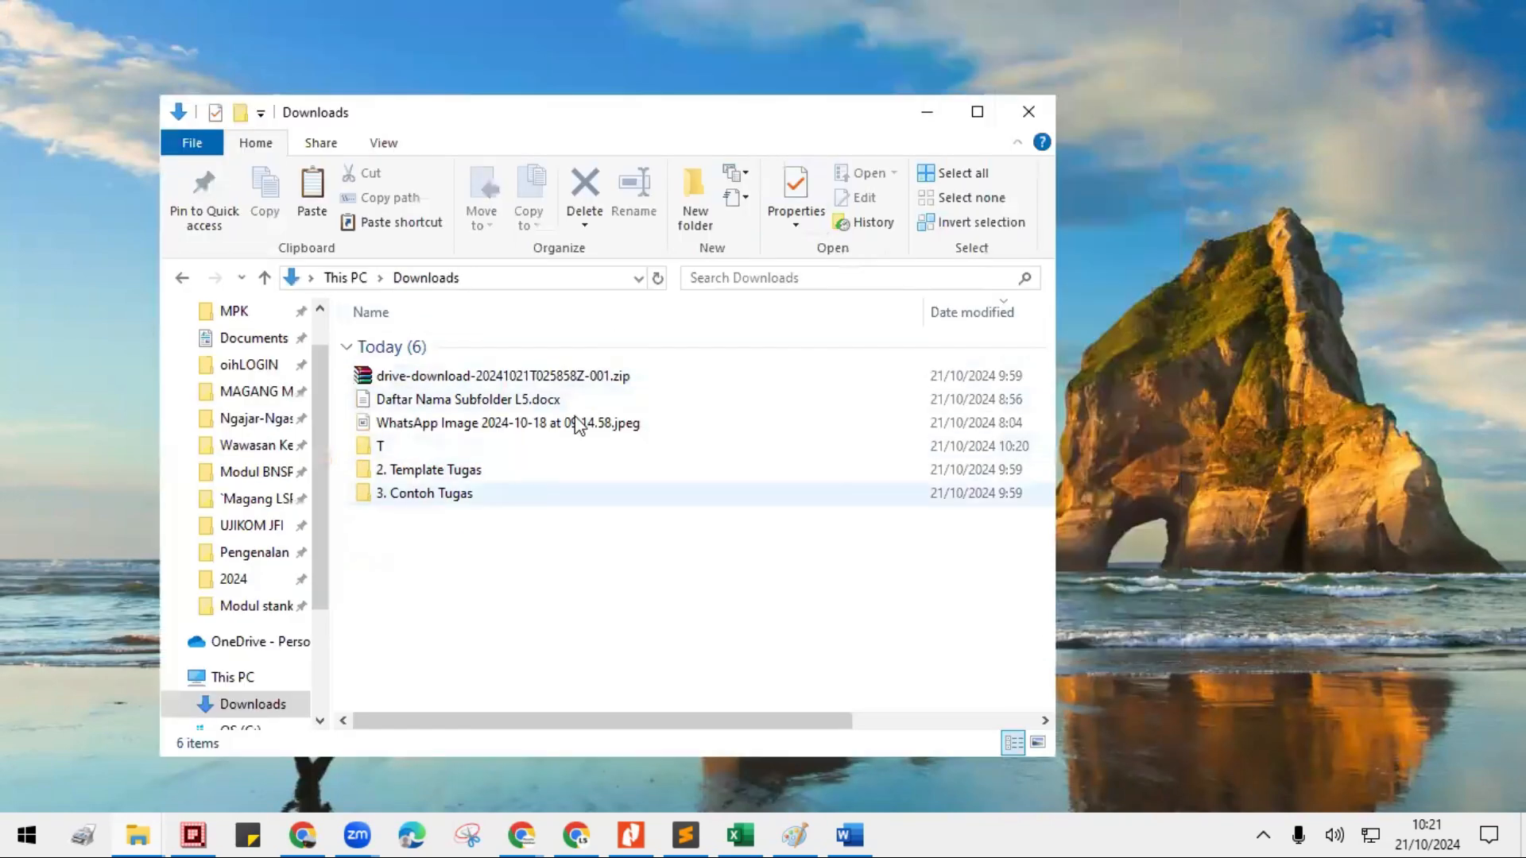
pyautogui.click(1037, 118)
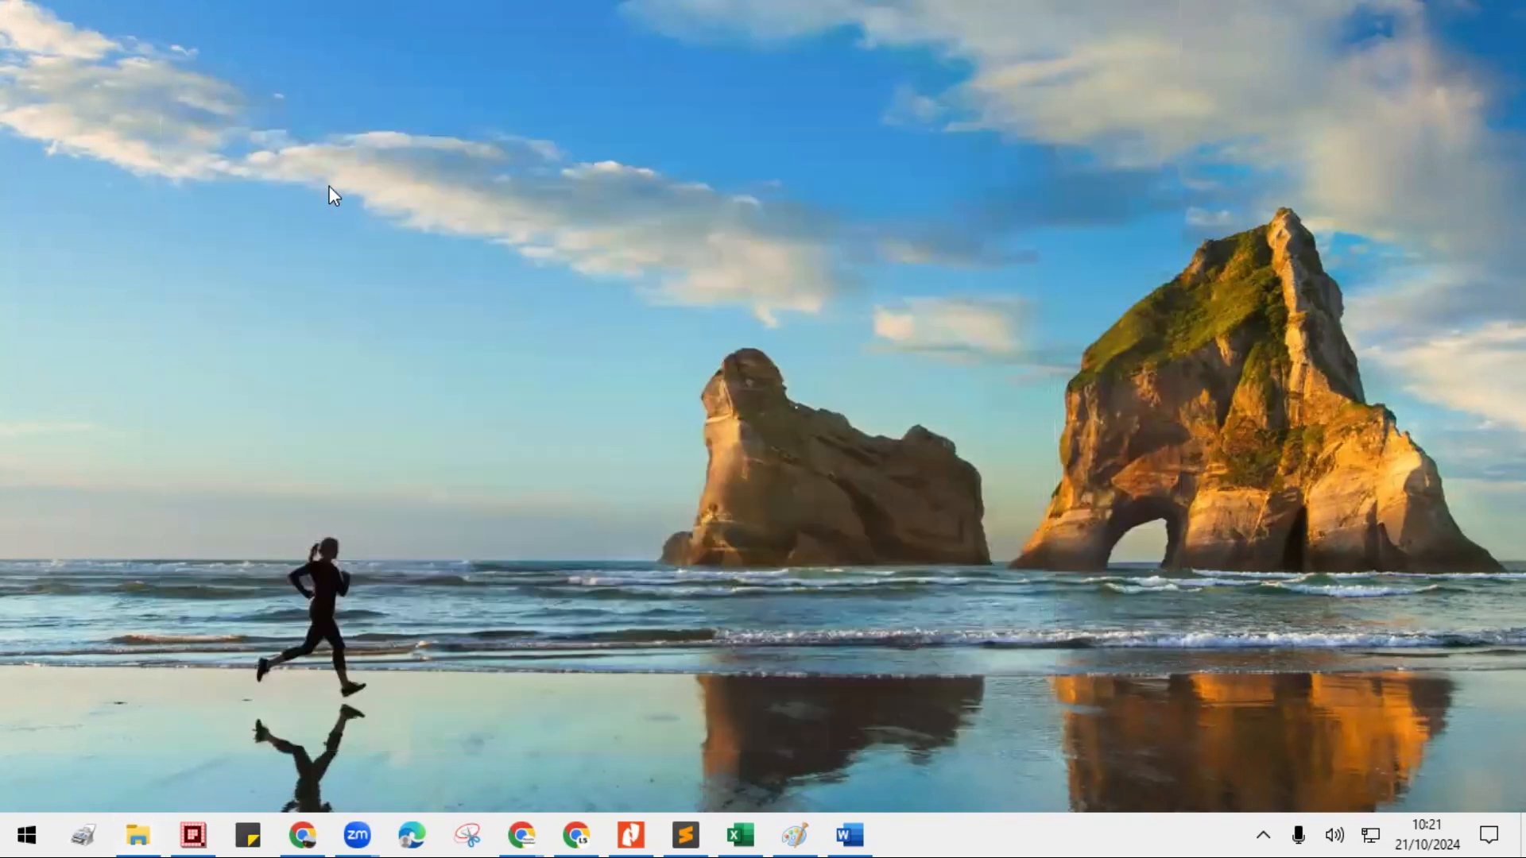
# - Open a new File Explorer window on This PC and reposition it slightly on the desktop
pyautogui.rightClick(28, 832)
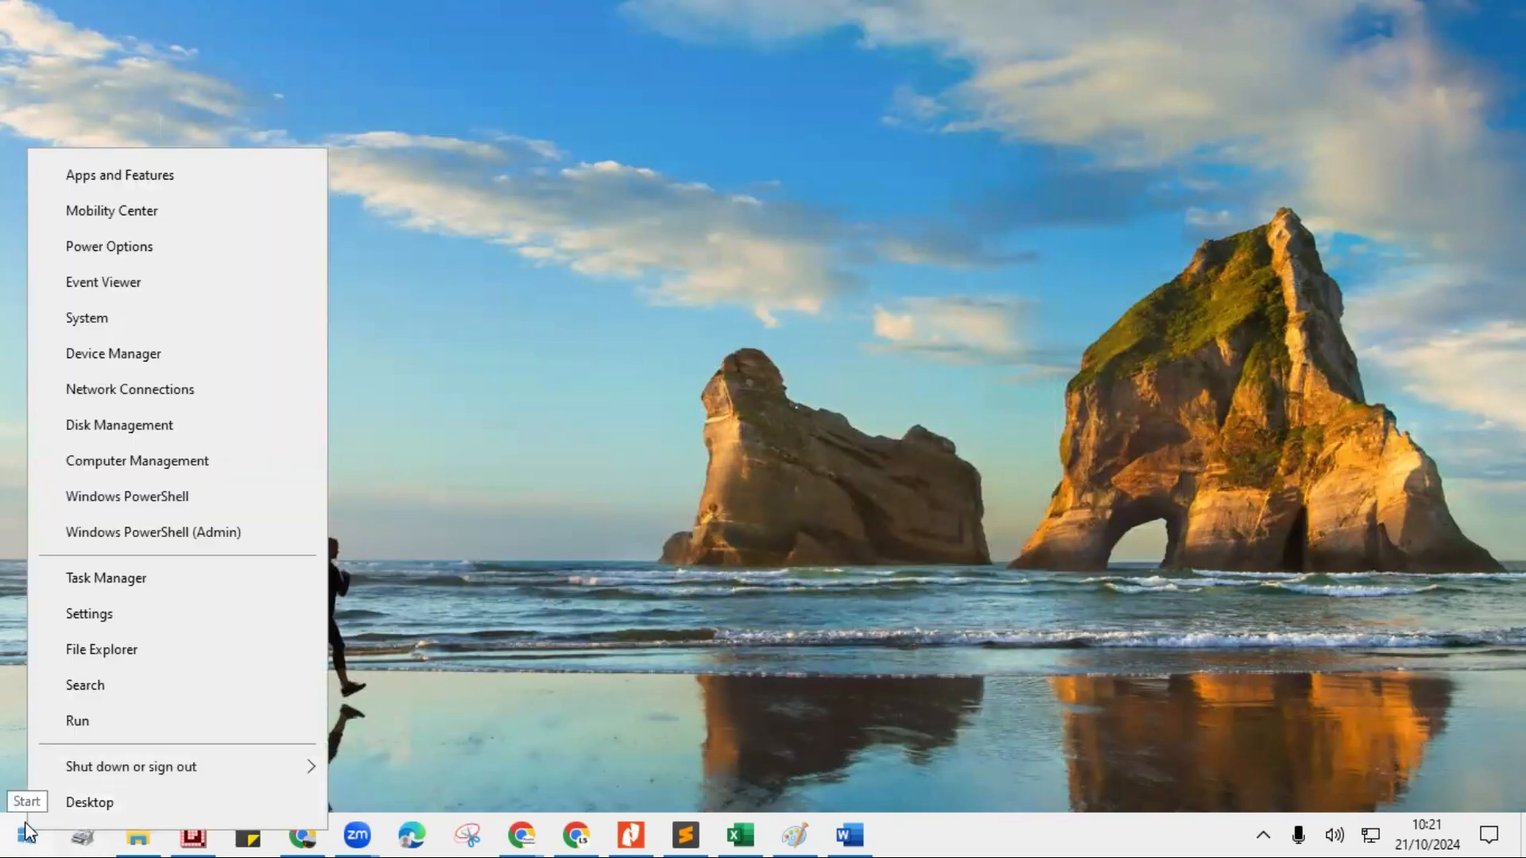
pyautogui.click(130, 652)
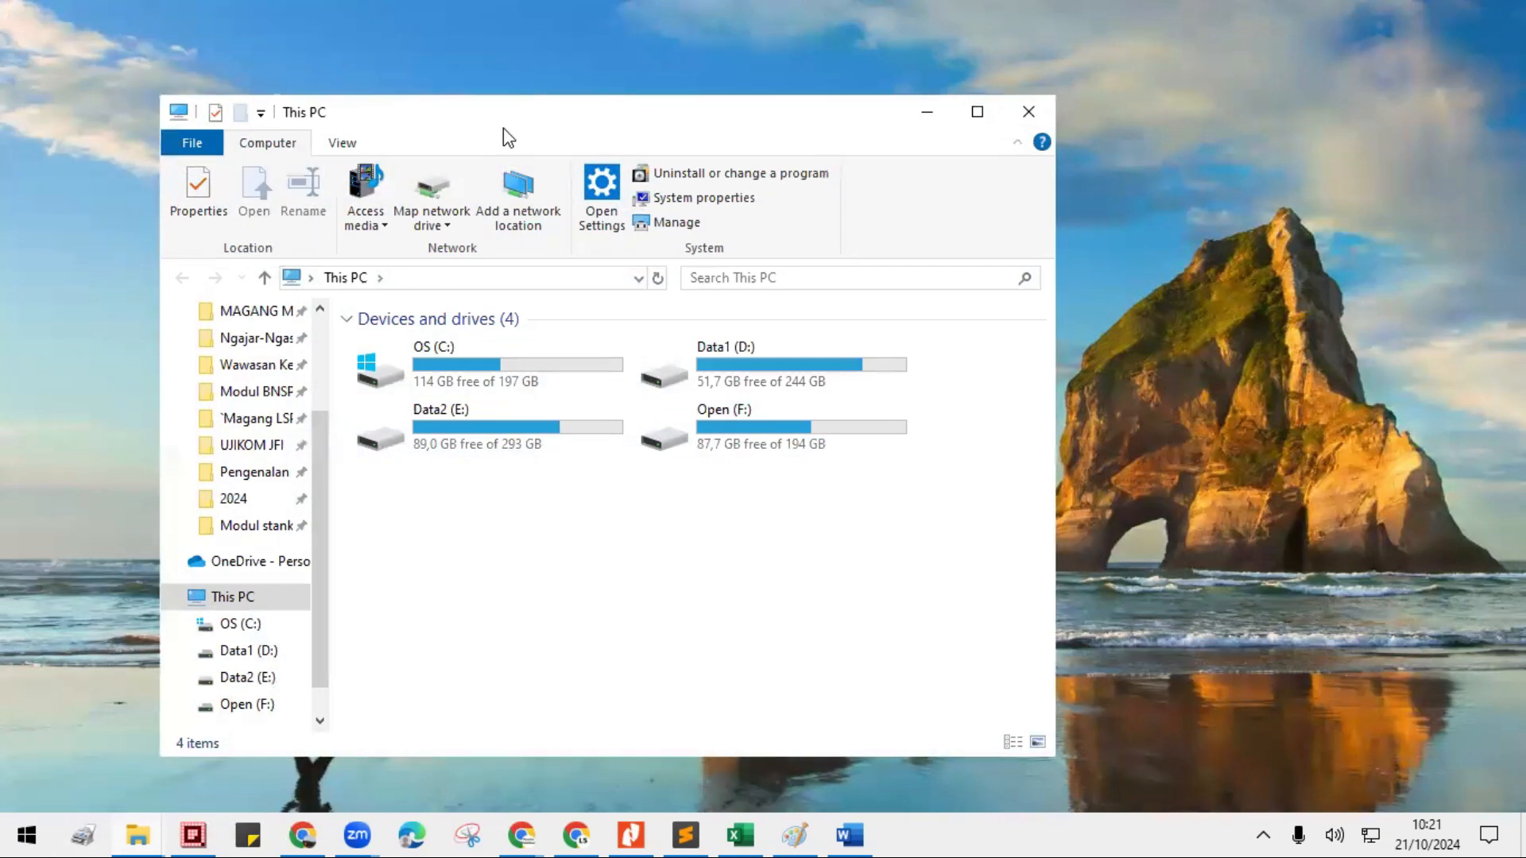
pyautogui.moveTo(503, 127); pyautogui.dragTo(481, 135)
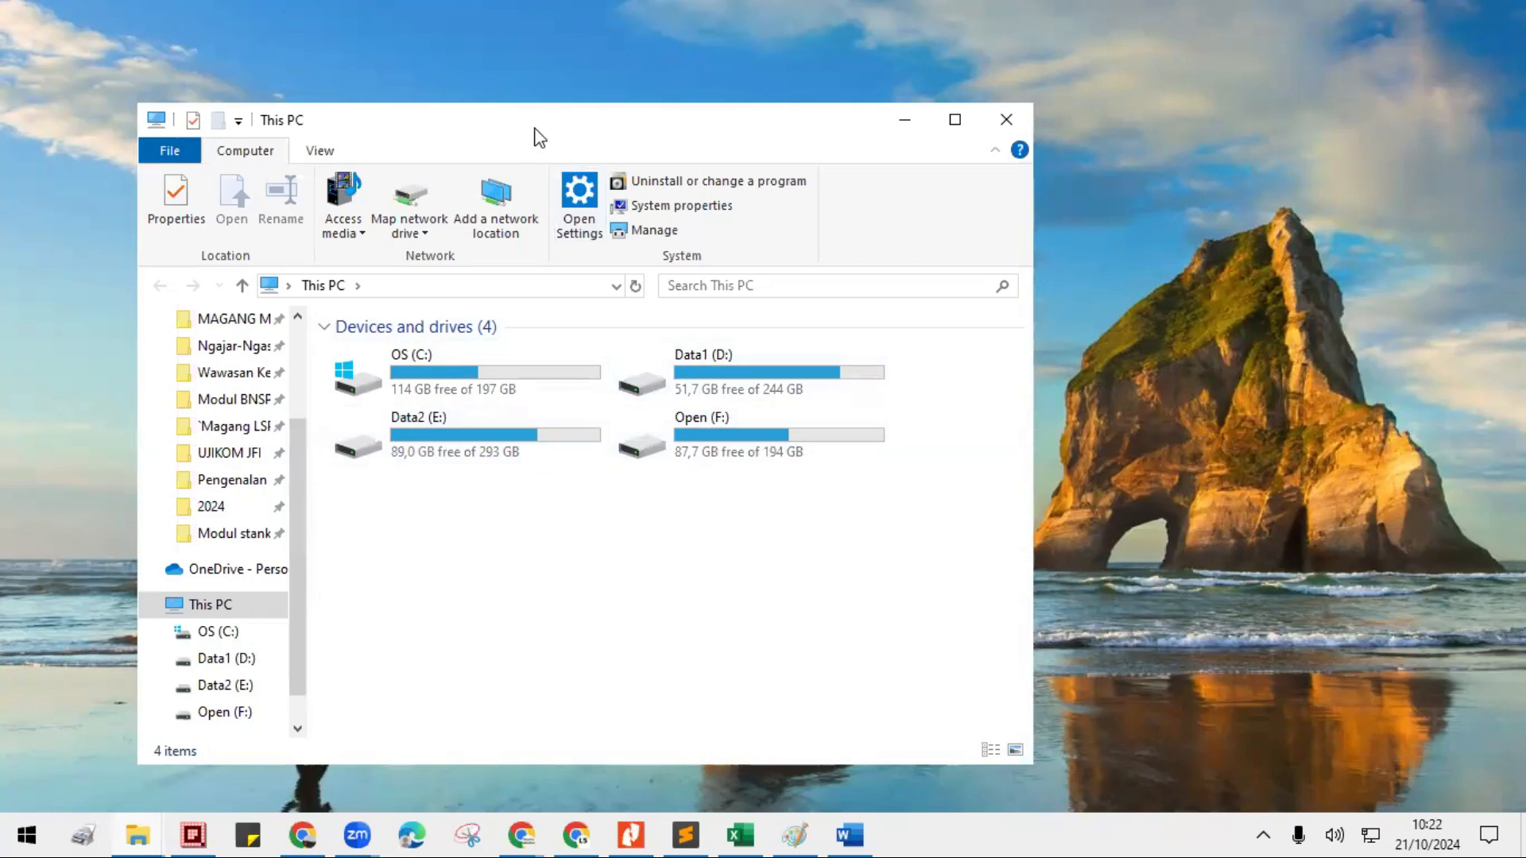
pyautogui.moveTo(526, 124); pyautogui.dragTo(523, 124)
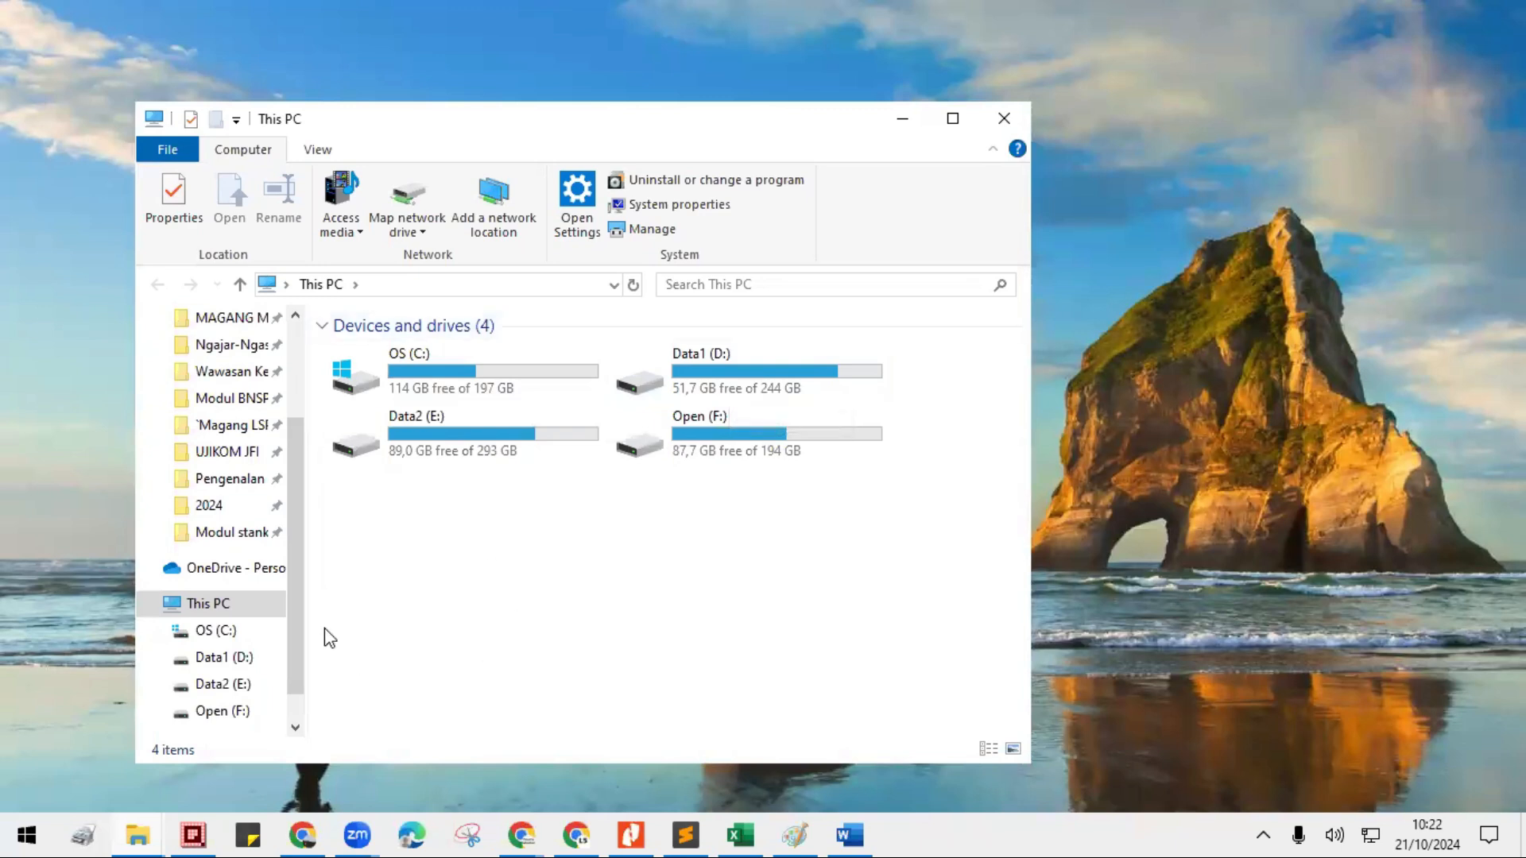
# - Show the Downloads and Documents folders from Quick access, ending in Downloads with the window moved slightly up
pyautogui.moveTo(293, 623); pyautogui.dragTo(280, 469)
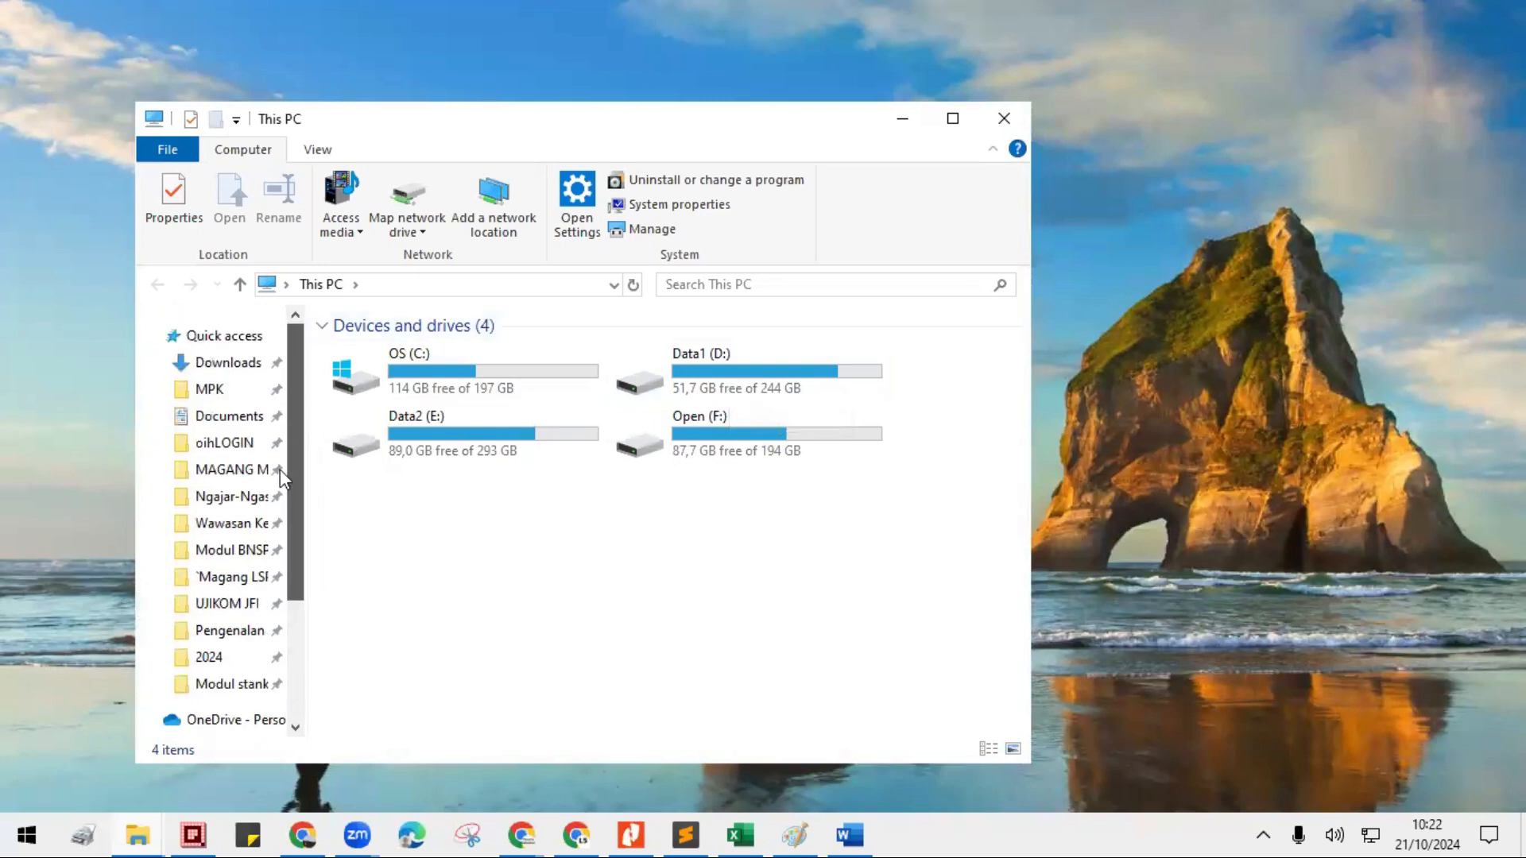
pyautogui.click(227, 364)
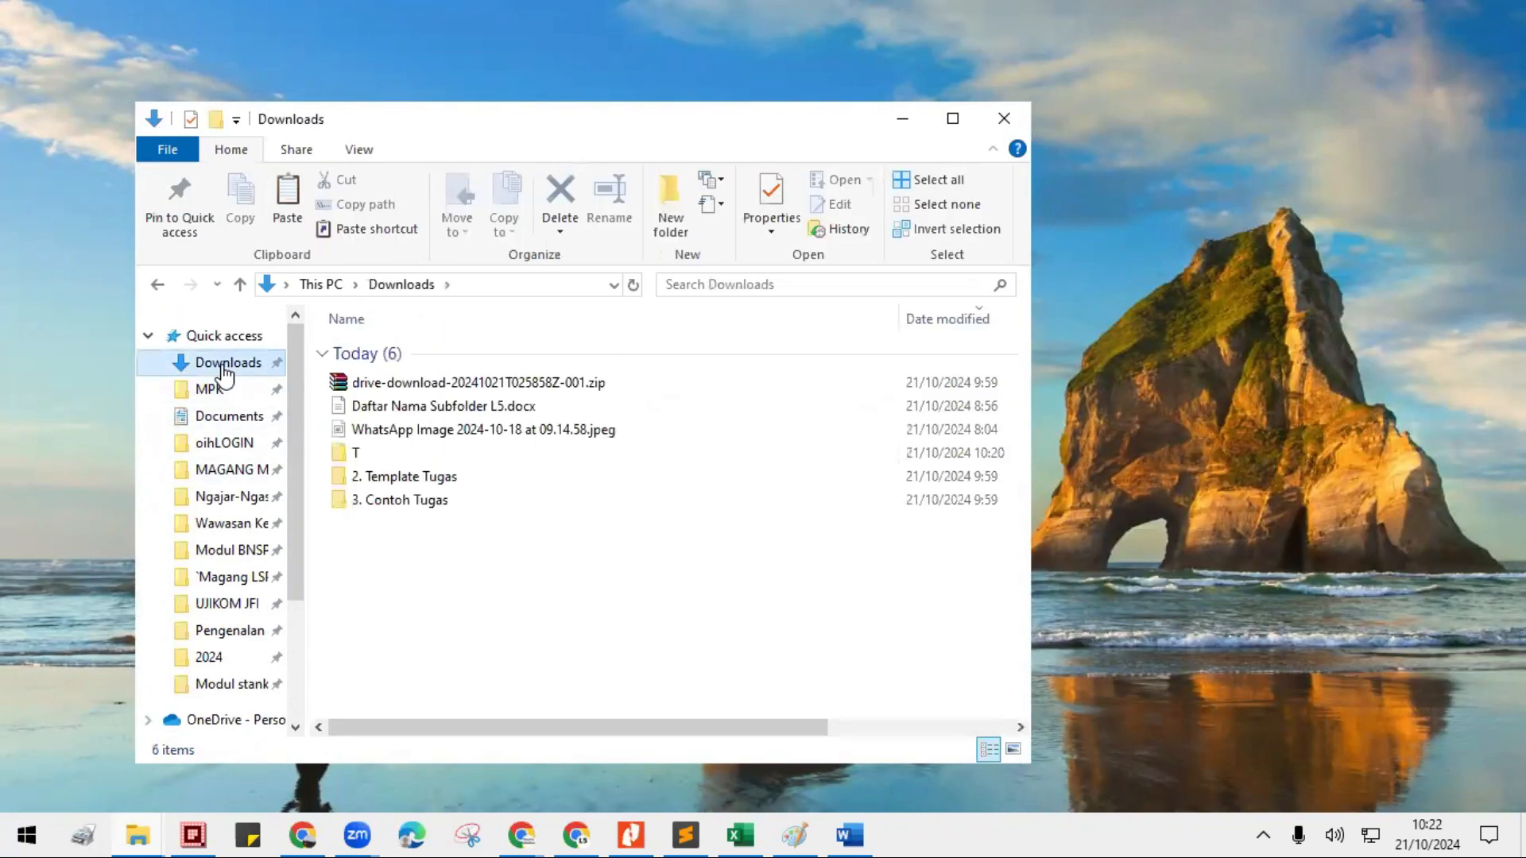
pyautogui.click(232, 415)
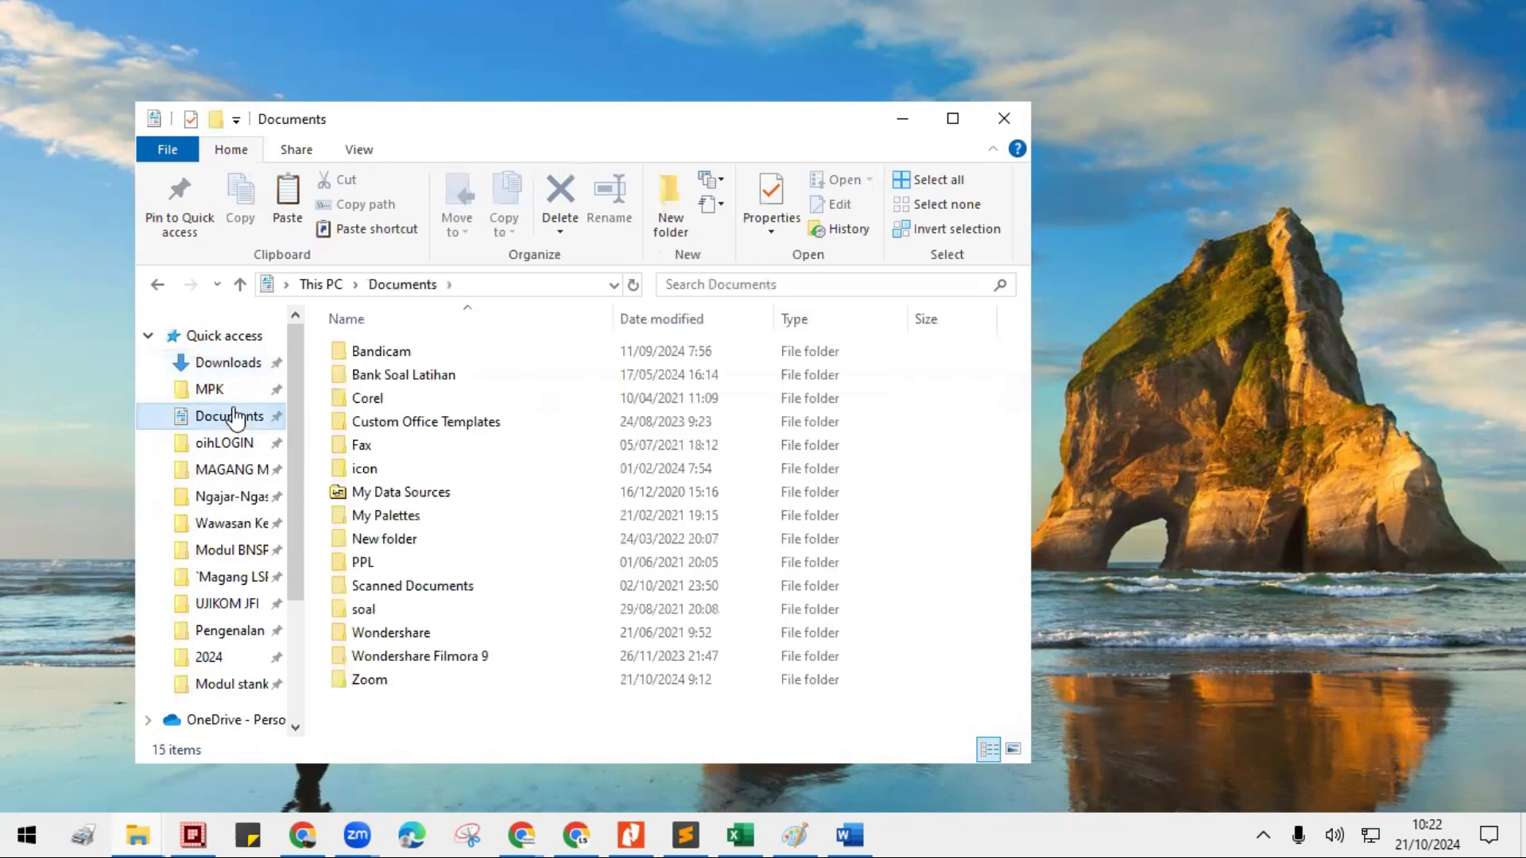
pyautogui.click(225, 362)
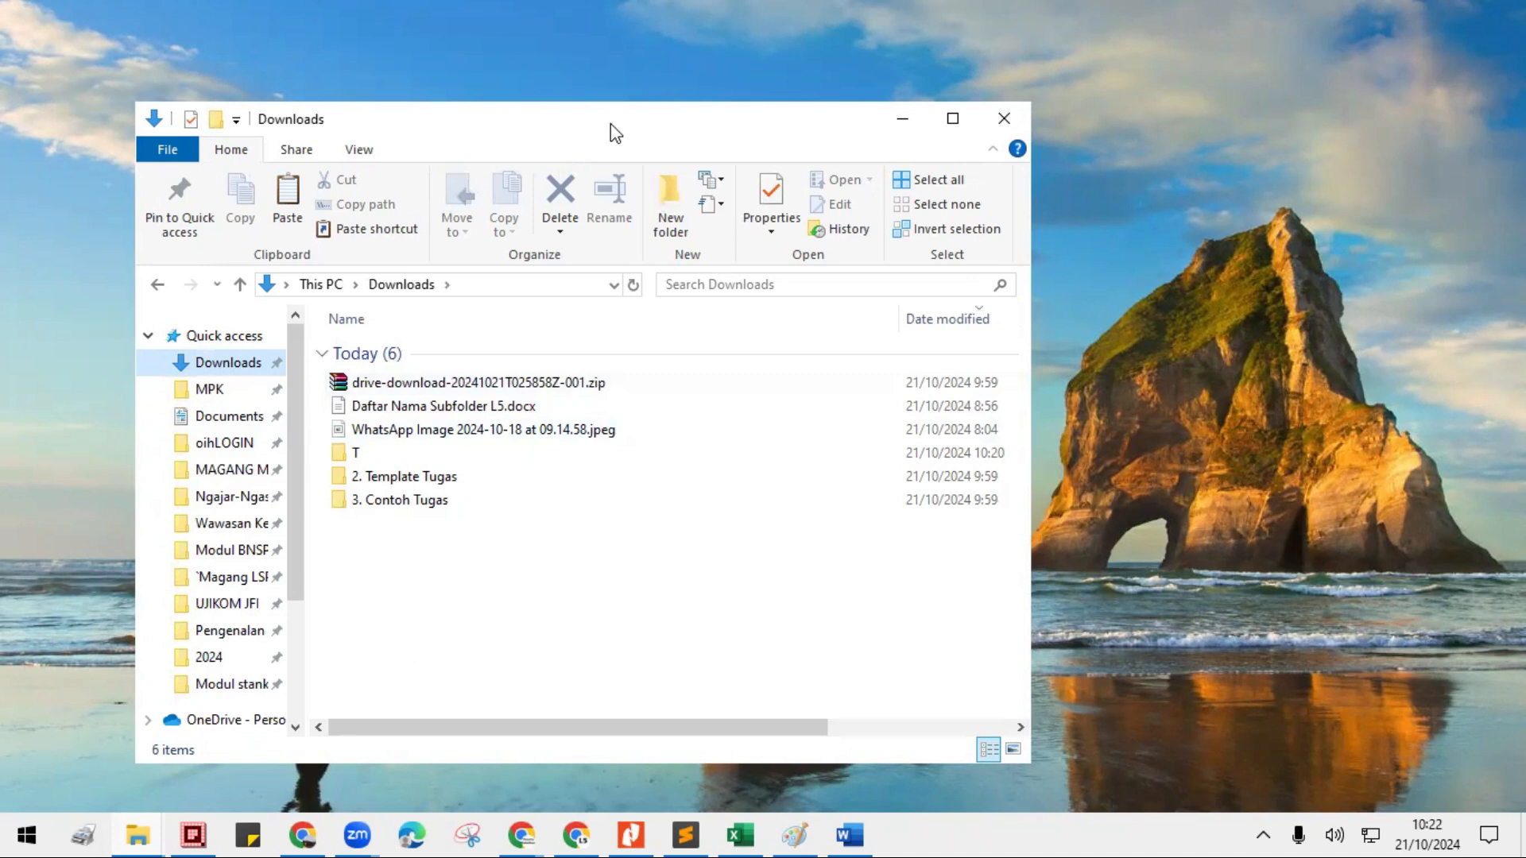
pyautogui.moveTo(616, 133); pyautogui.dragTo(621, 108)
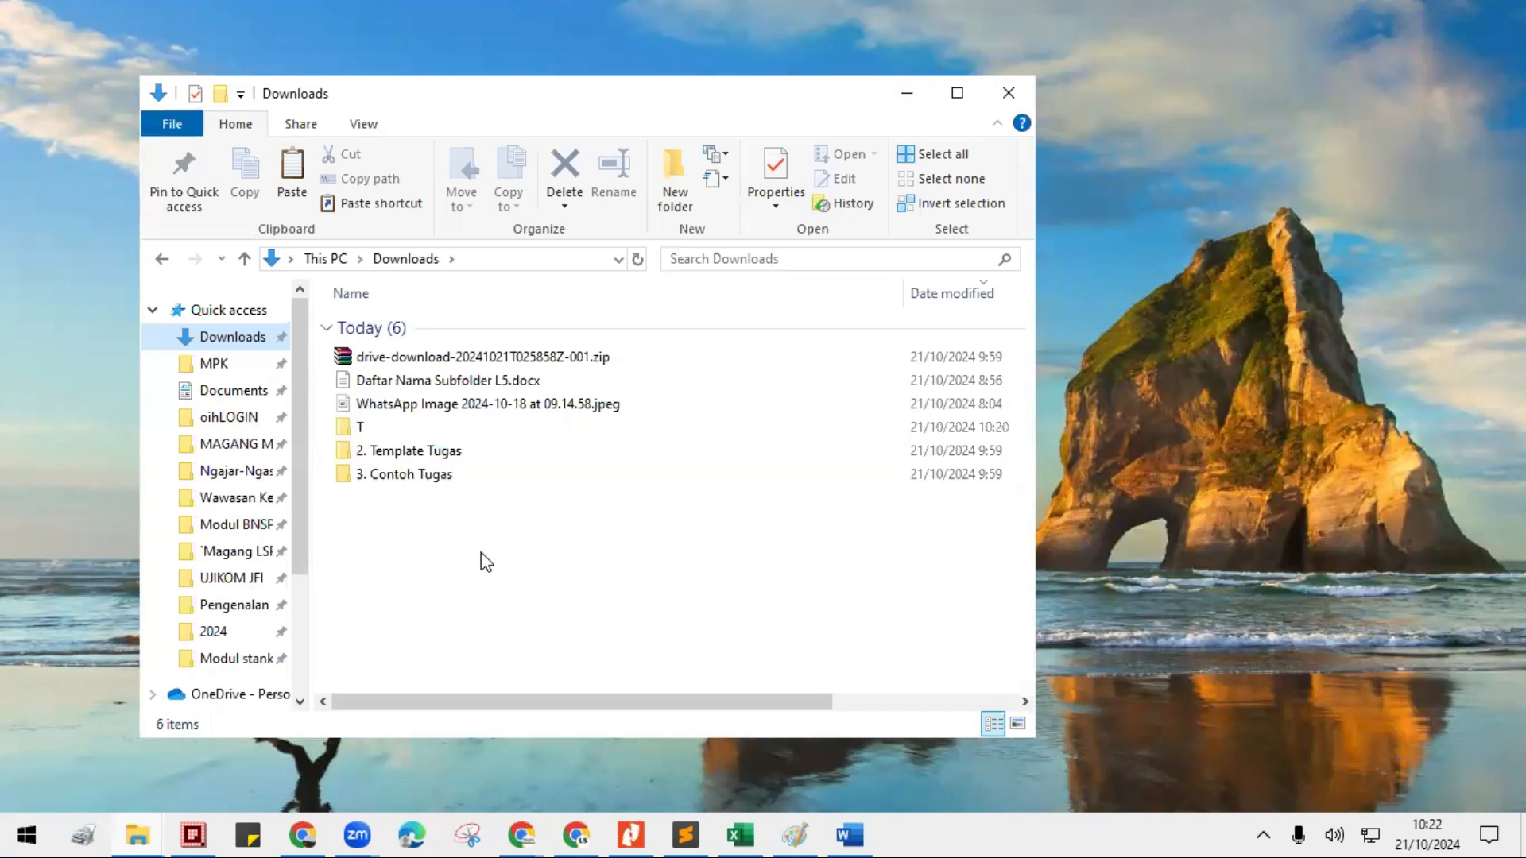
# - Create a new folder named METL5 in Downloads
pyautogui.click(219, 94)
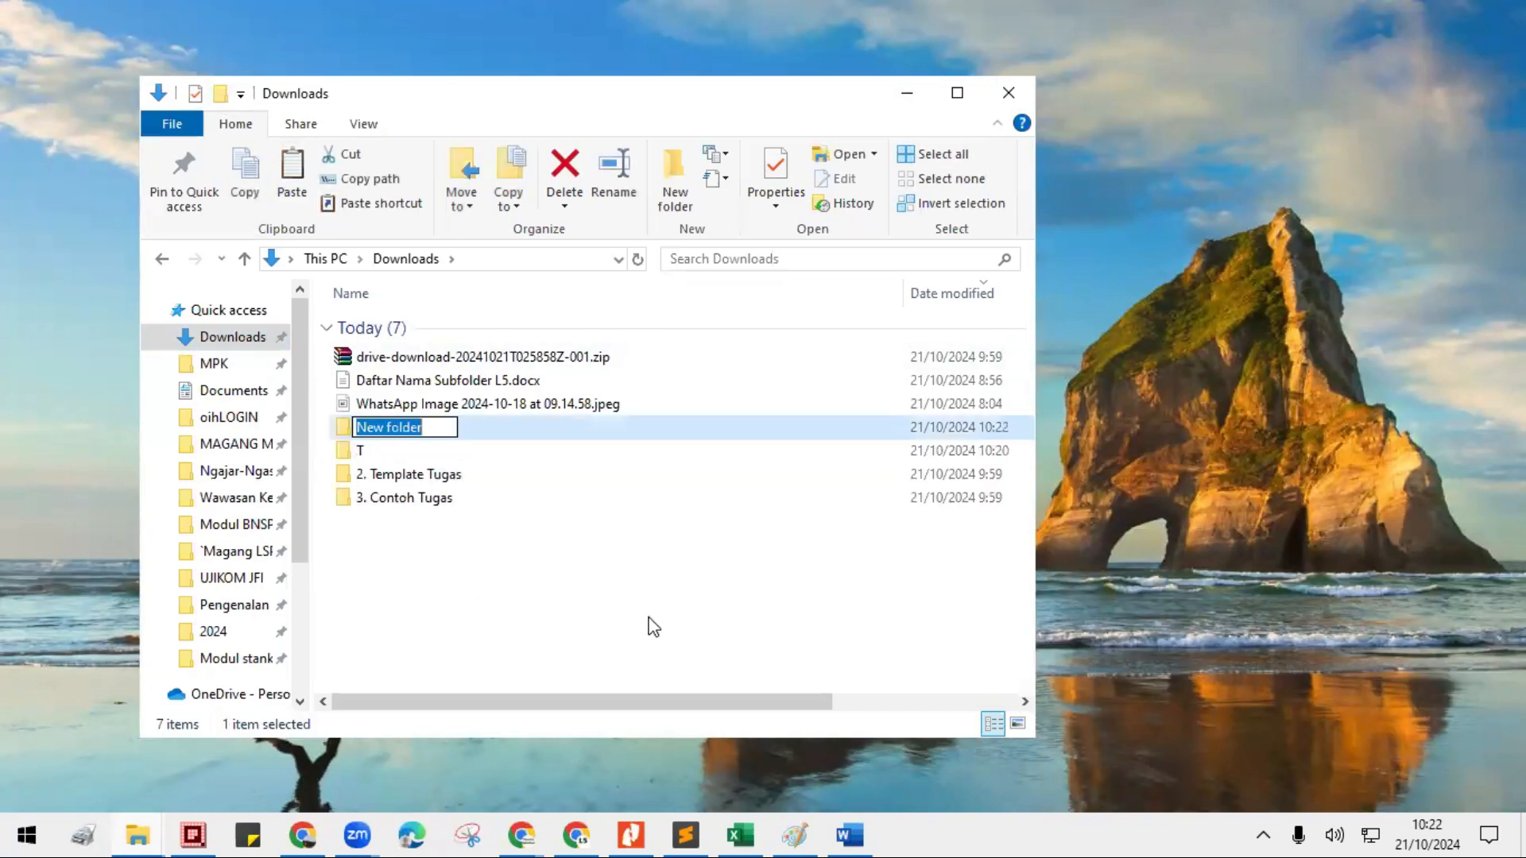
pyautogui.write('METL5')
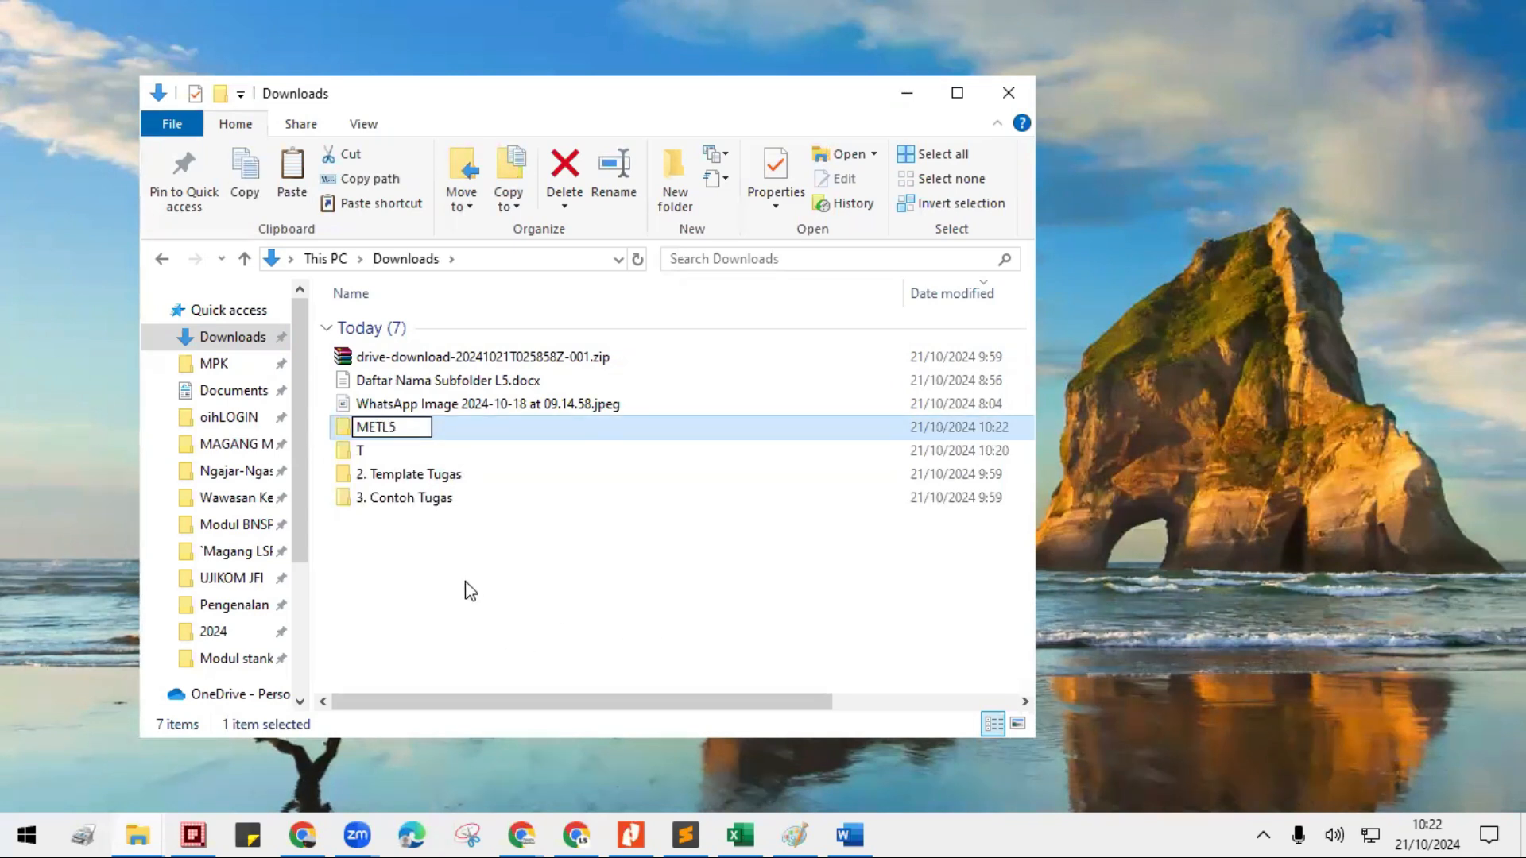
pyautogui.press('Return')
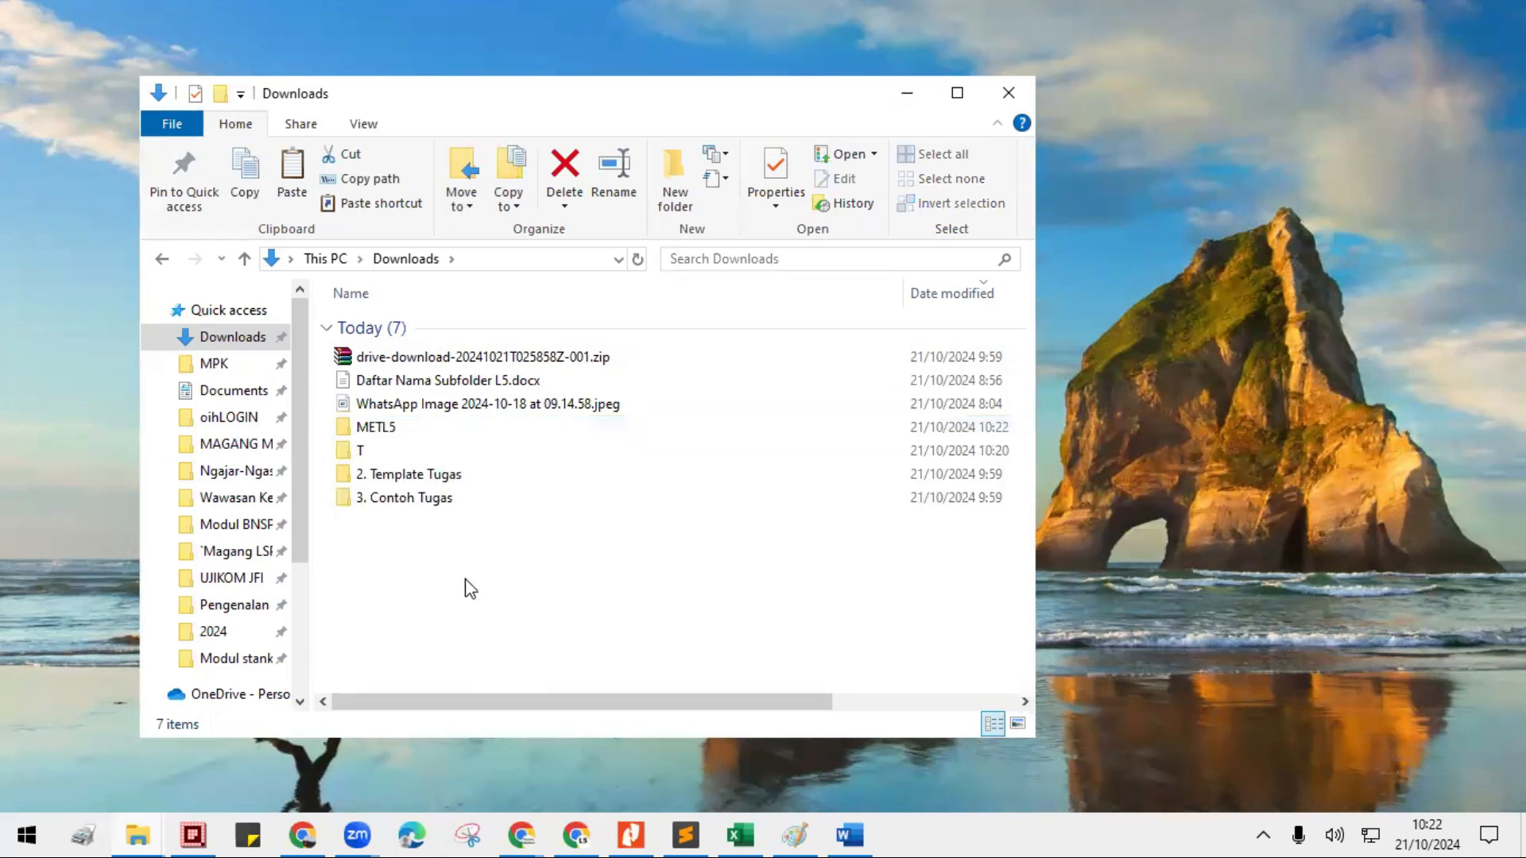
# - Look inside the METL5 folder and return to the Downloads folder
pyautogui.doubleClick(371, 429)
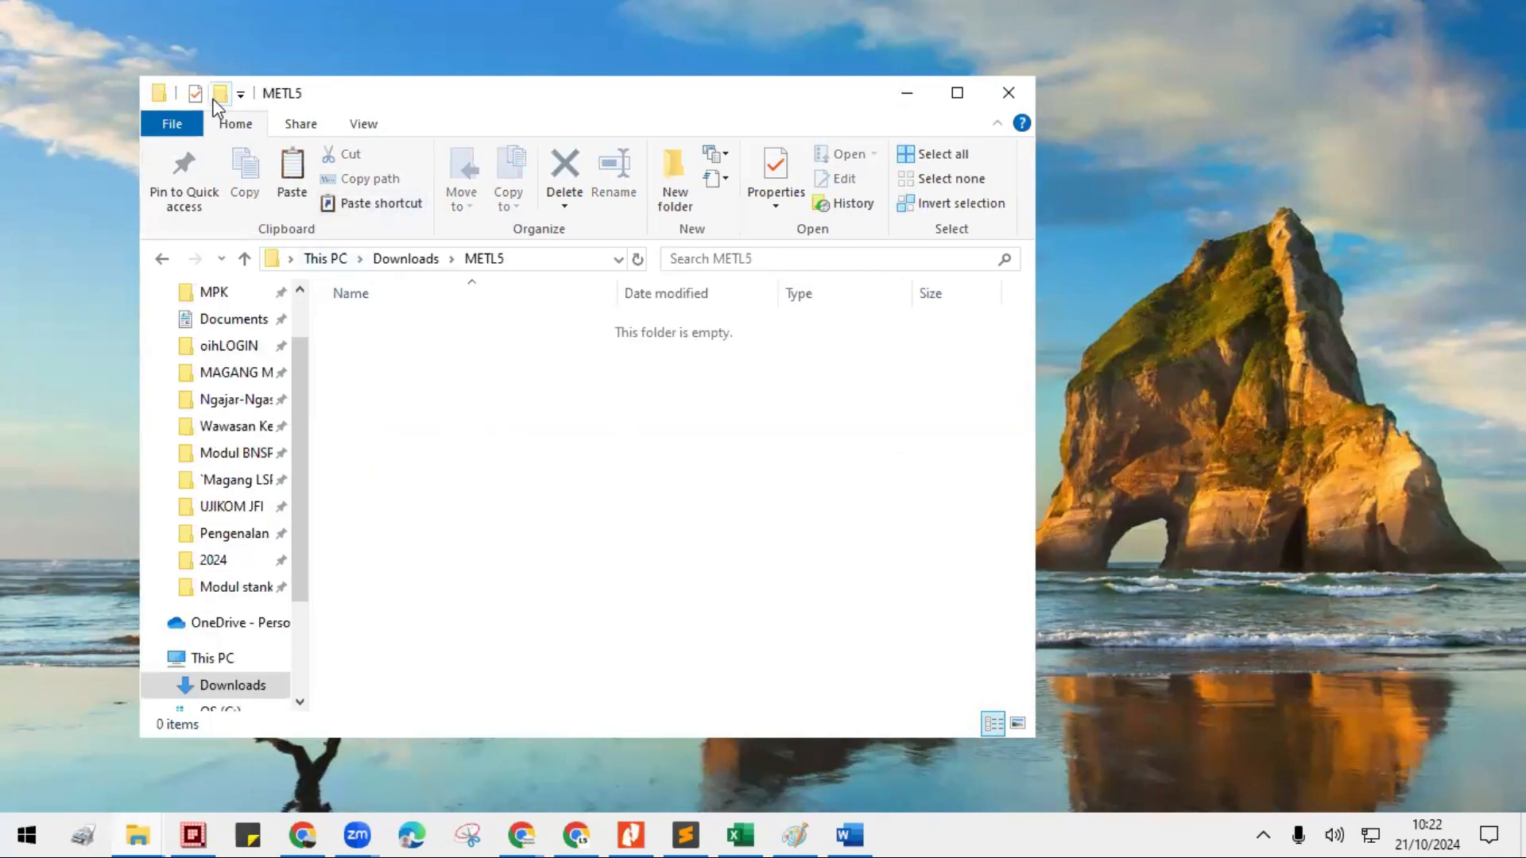
pyautogui.click(408, 256)
pyautogui.click(467, 588)
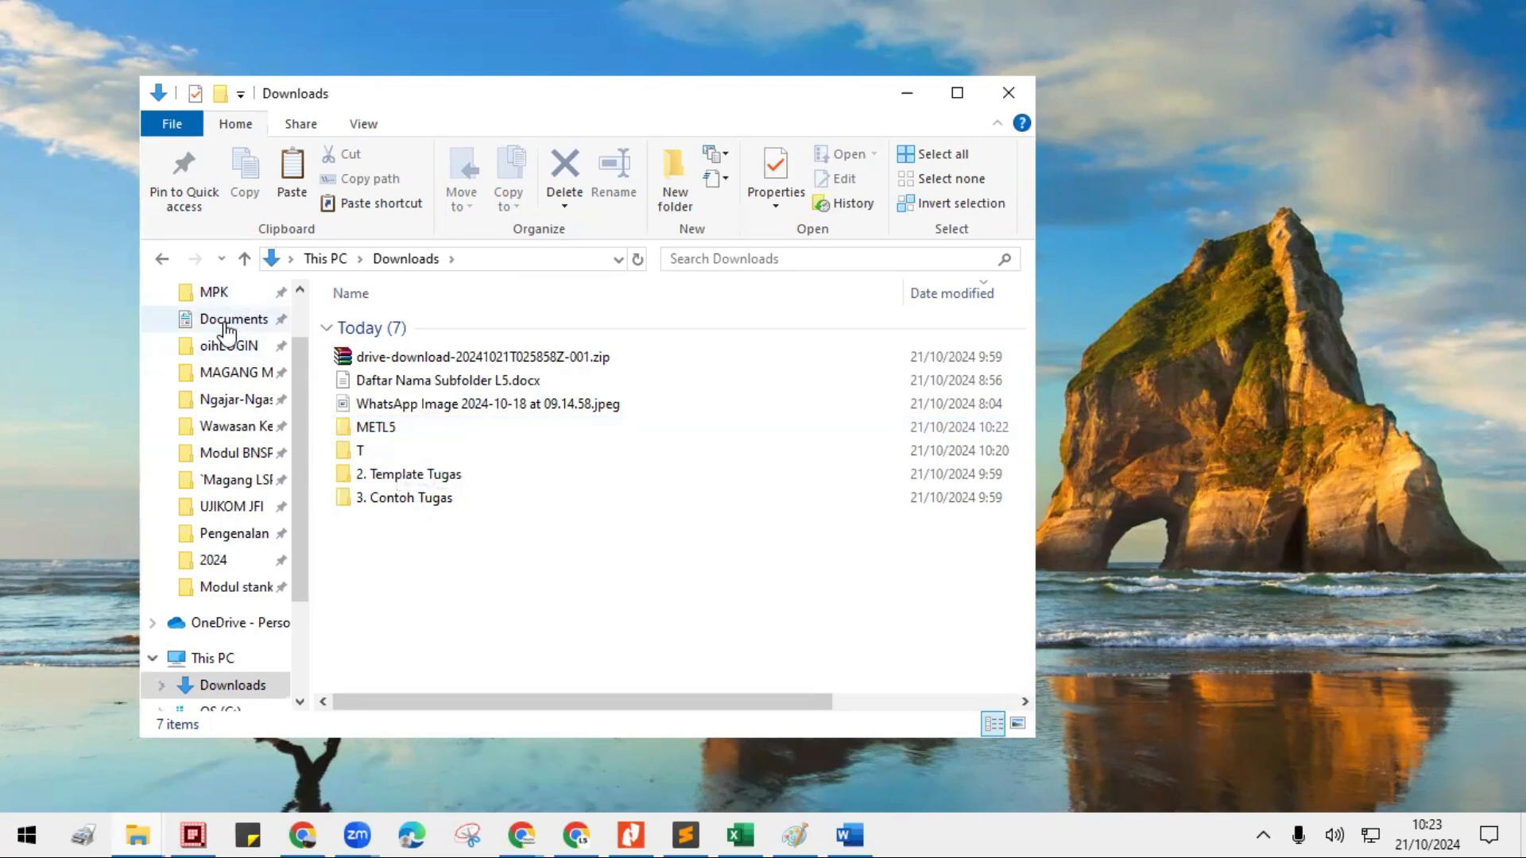
pyautogui.scroll(1, 291, 348)
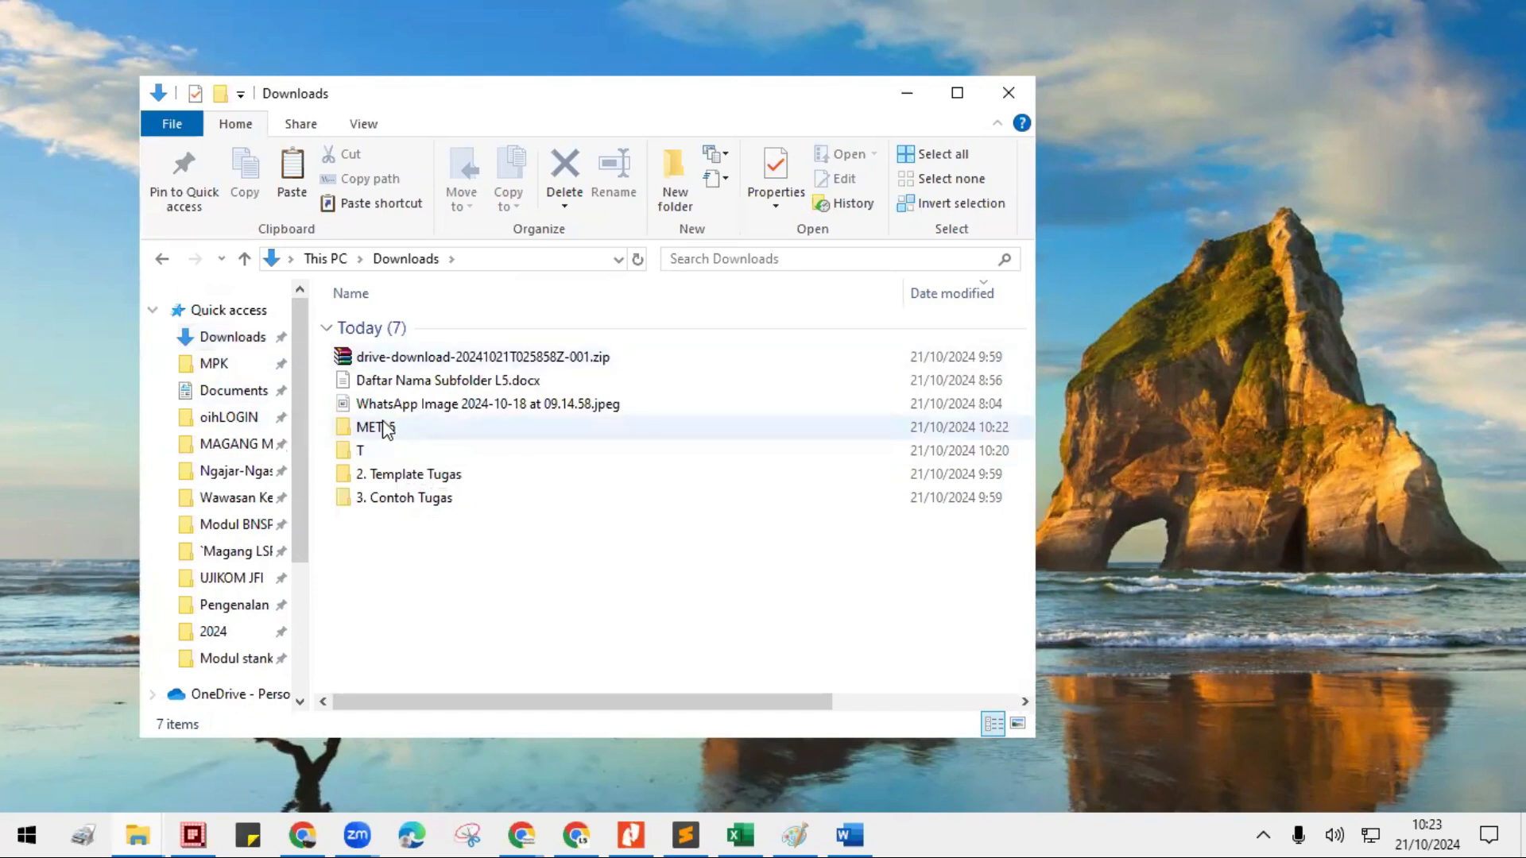
pyautogui.click(381, 429)
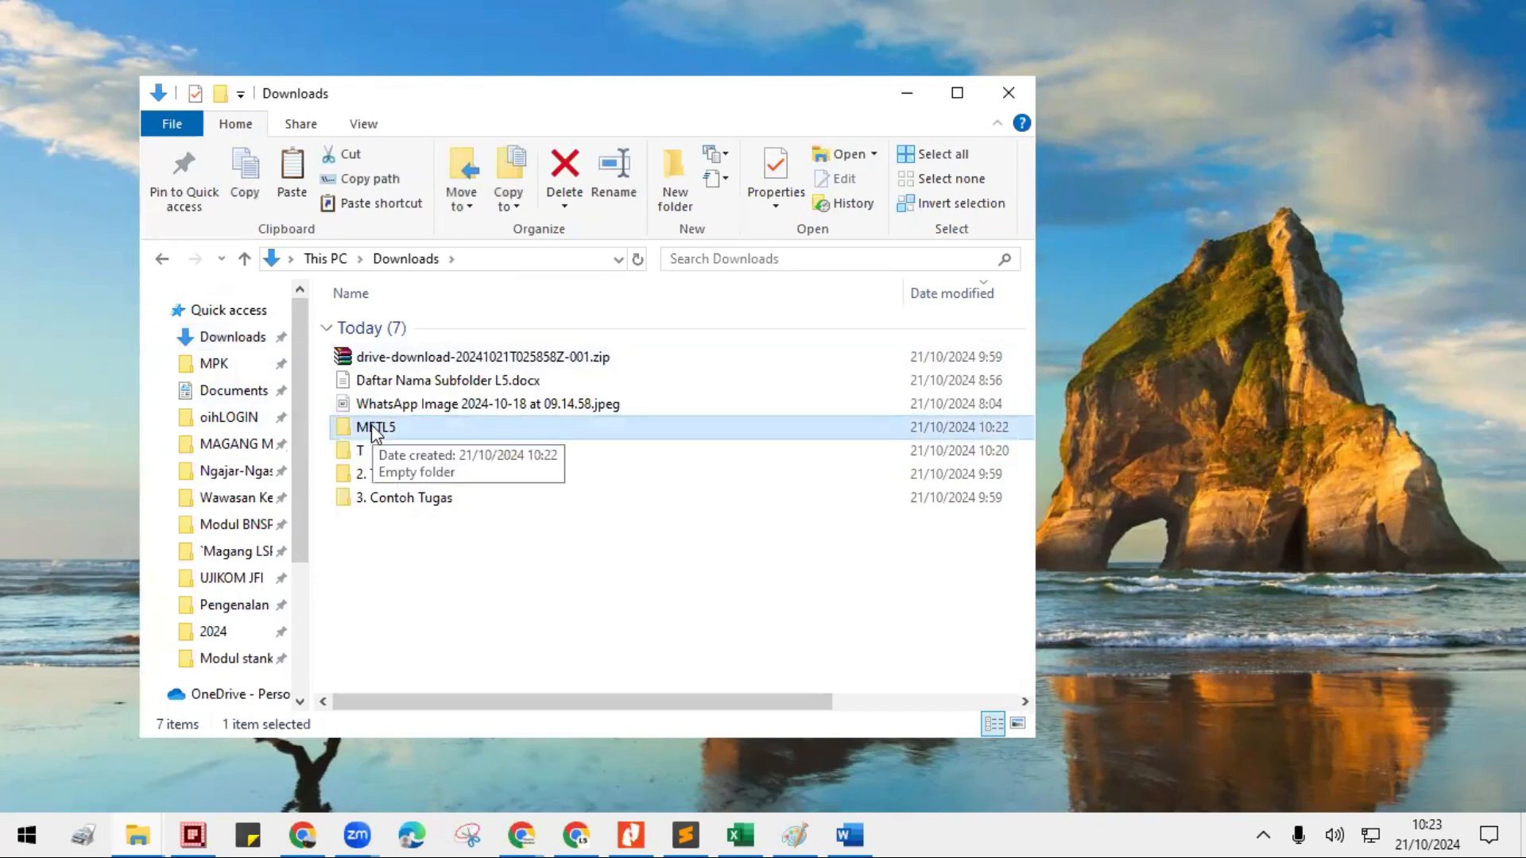
pyautogui.doubleClick(377, 430)
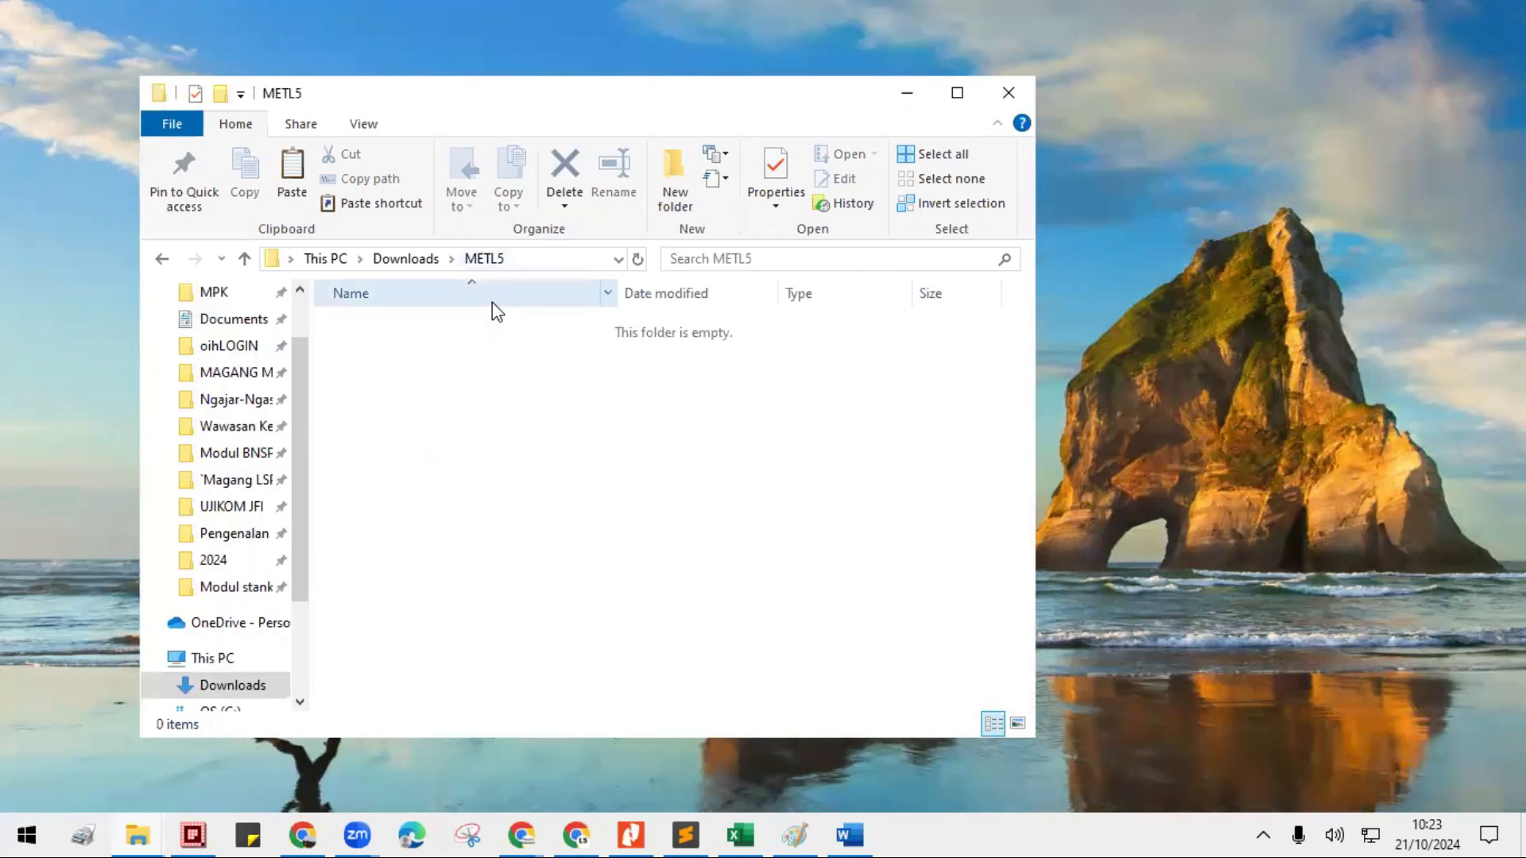
pyautogui.click(405, 259)
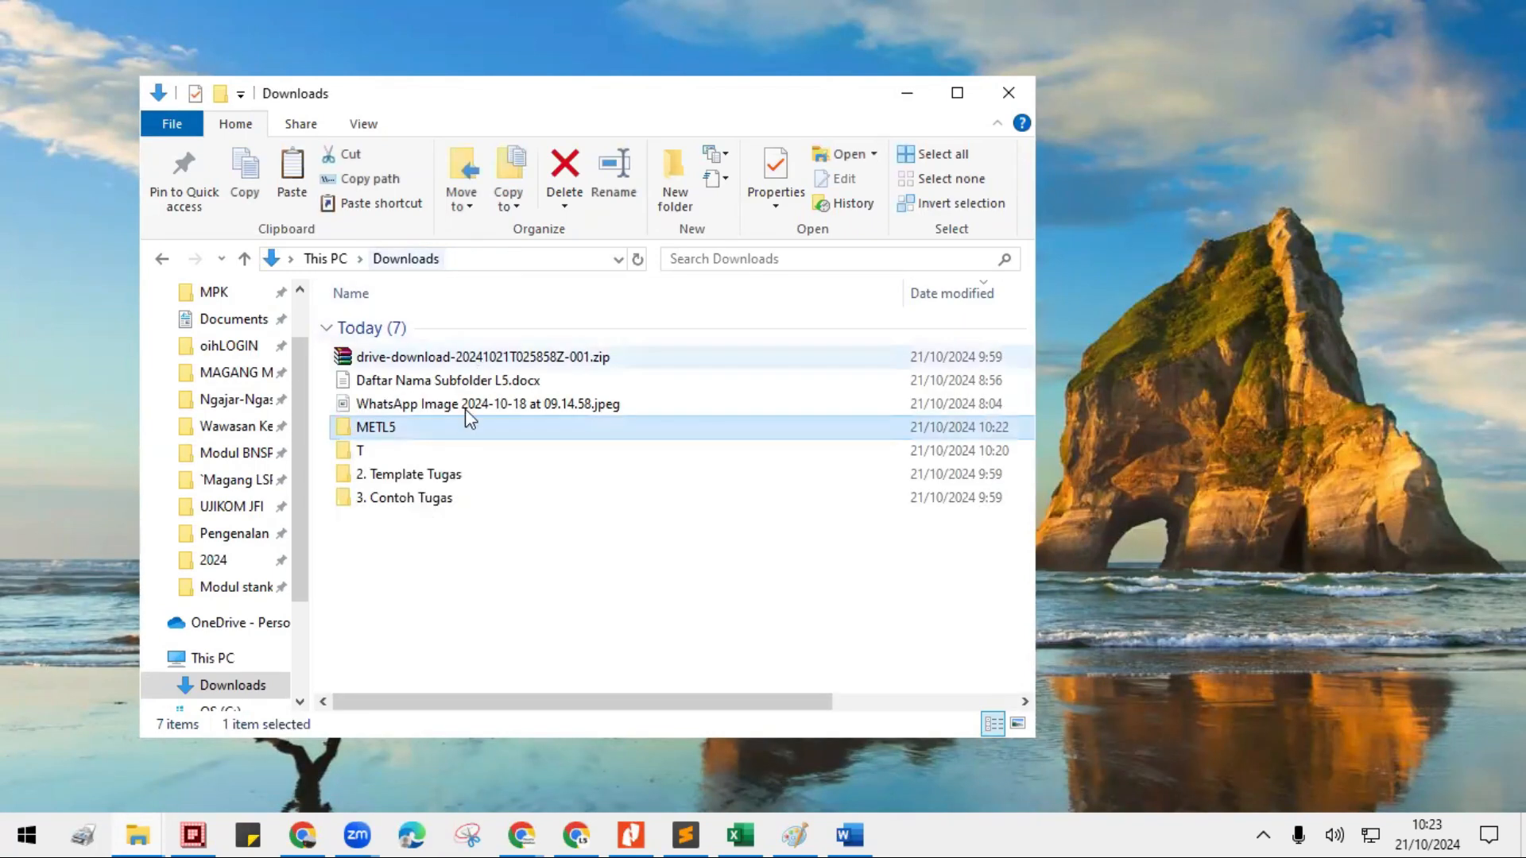
# - Rename the METL5 folder to ML5
pyautogui.click(378, 429)
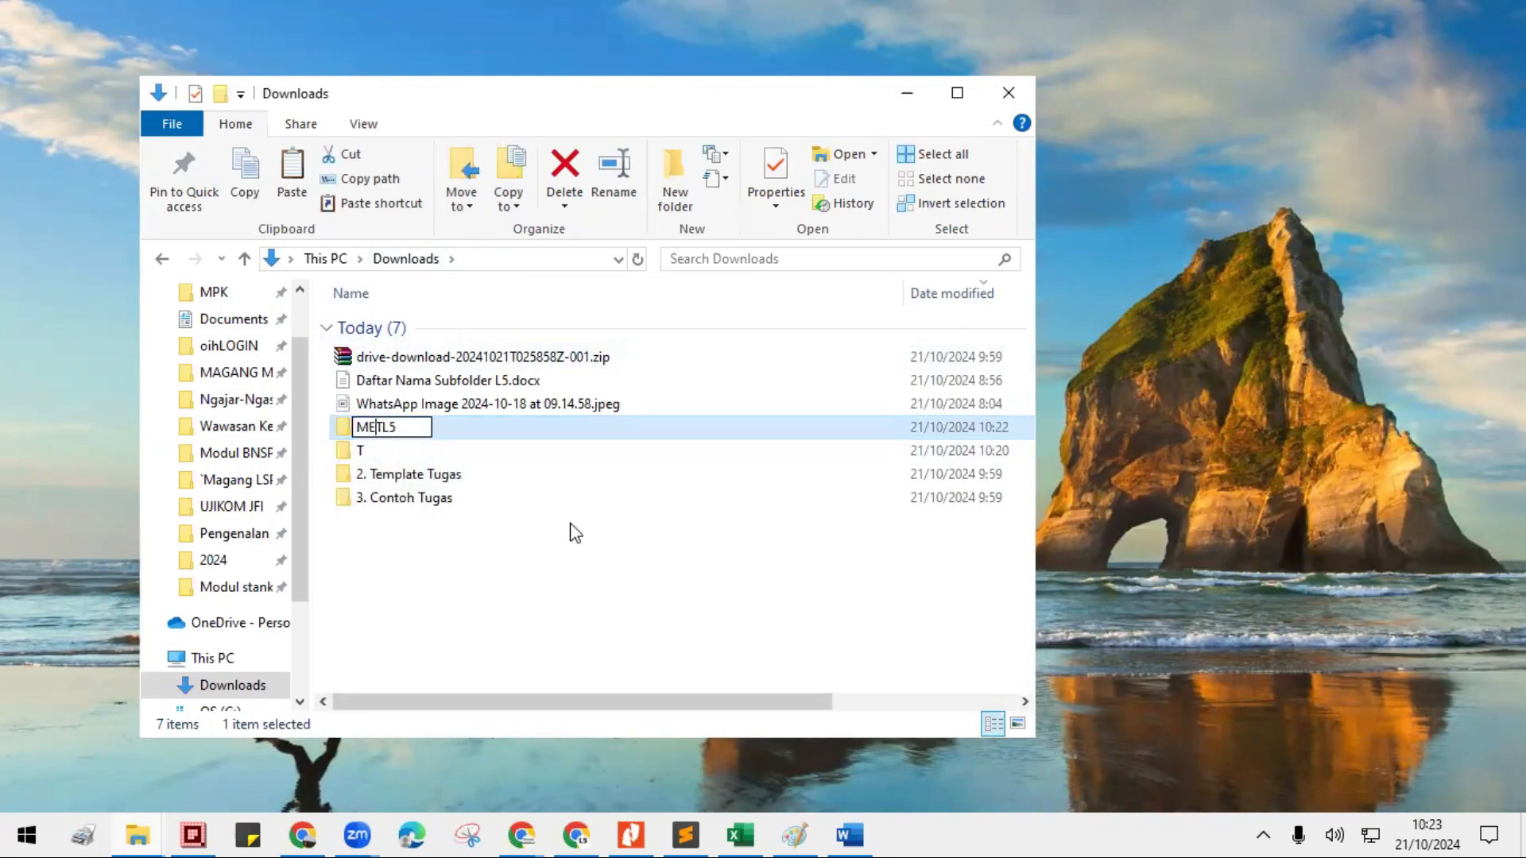
pyautogui.write('ML5')
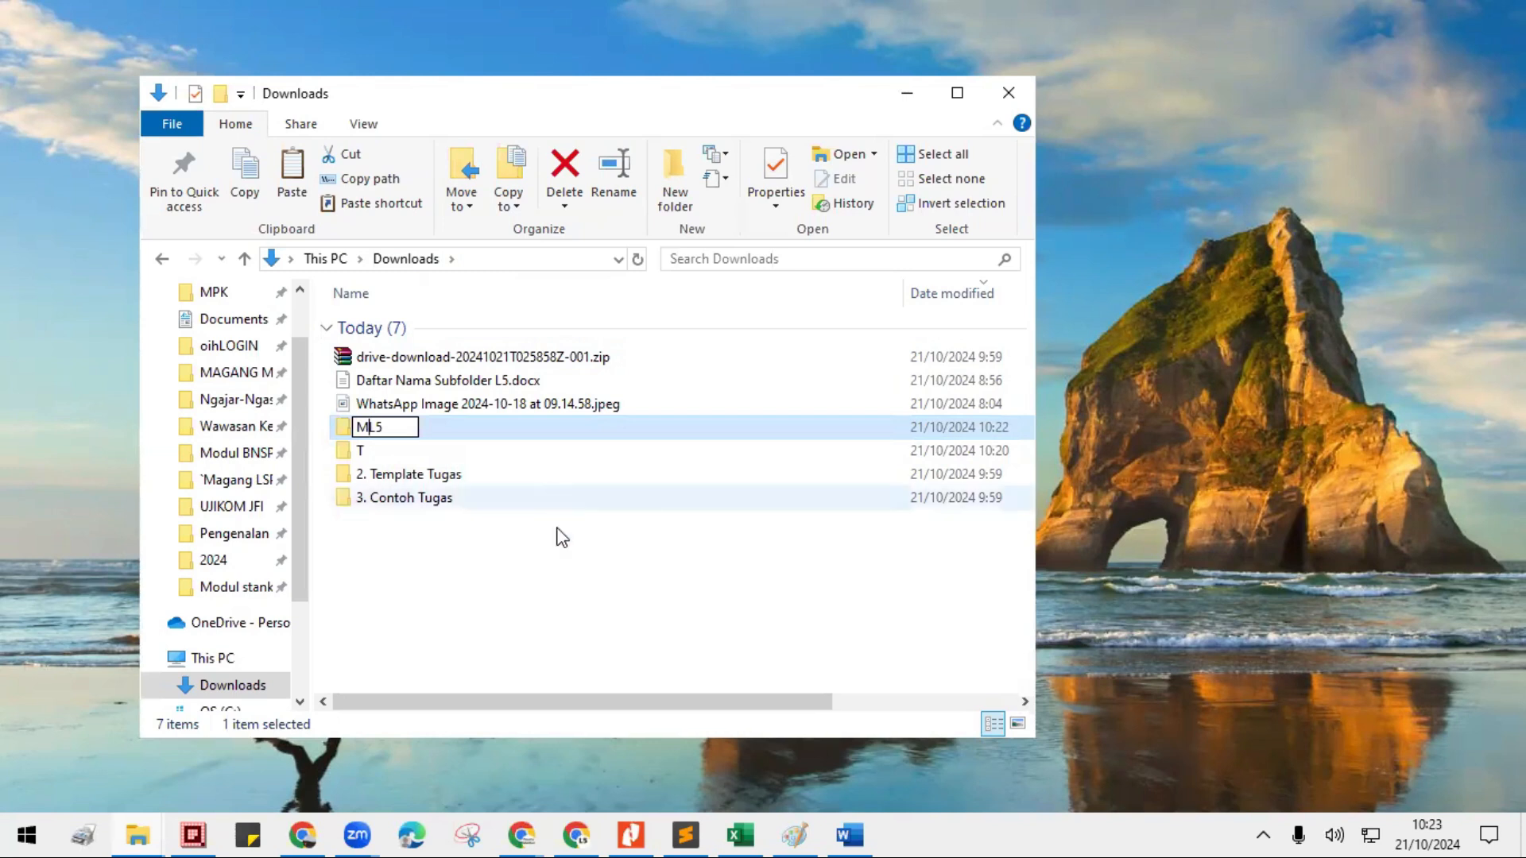
pyautogui.click(550, 587)
# - Change the ML5 folder's name back to METL5
pyautogui.click(353, 429)
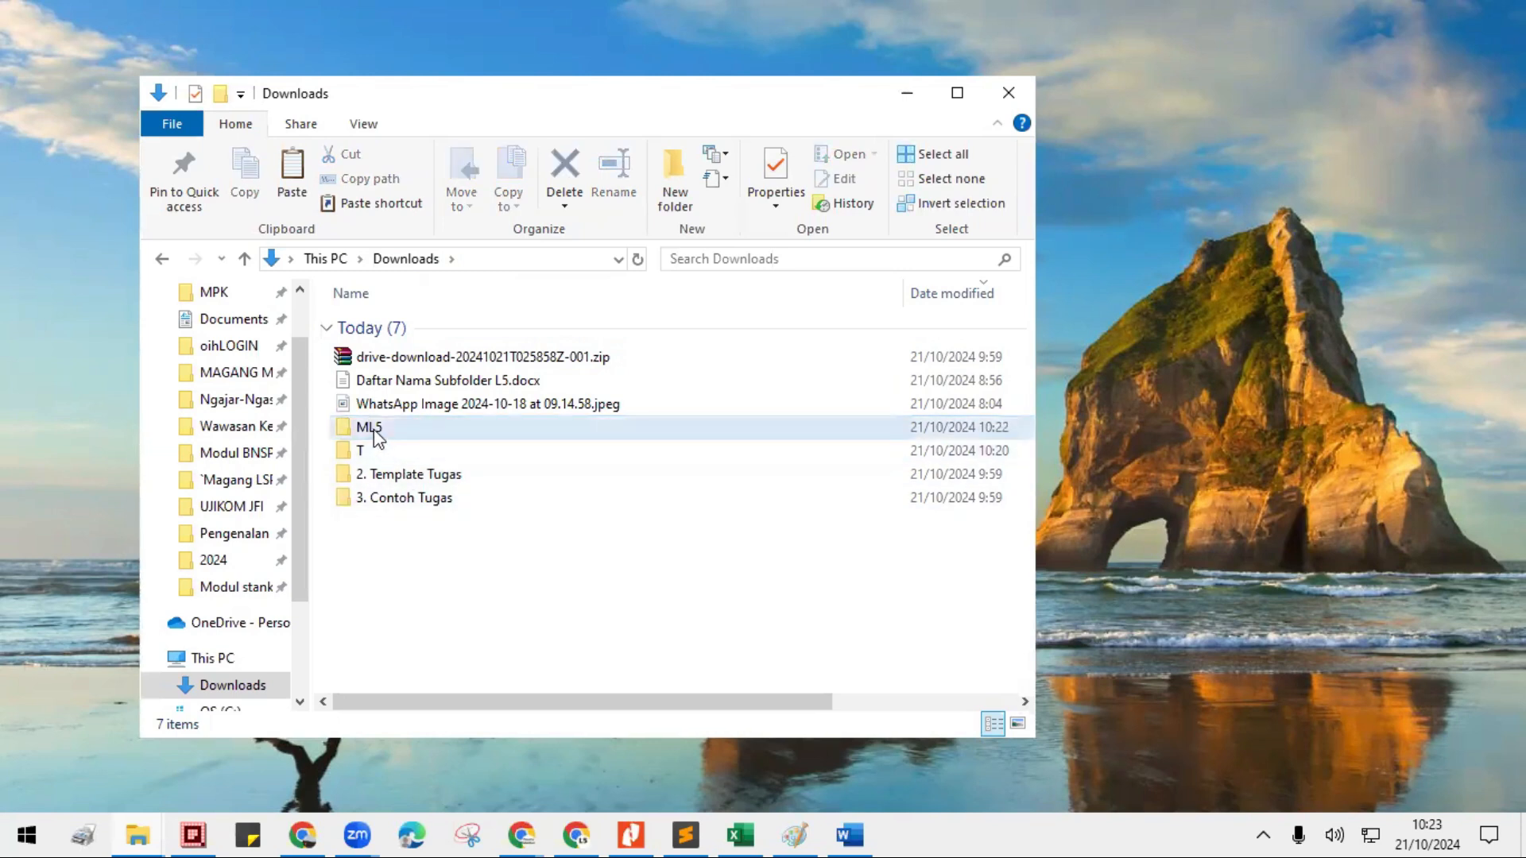
pyautogui.click(368, 427)
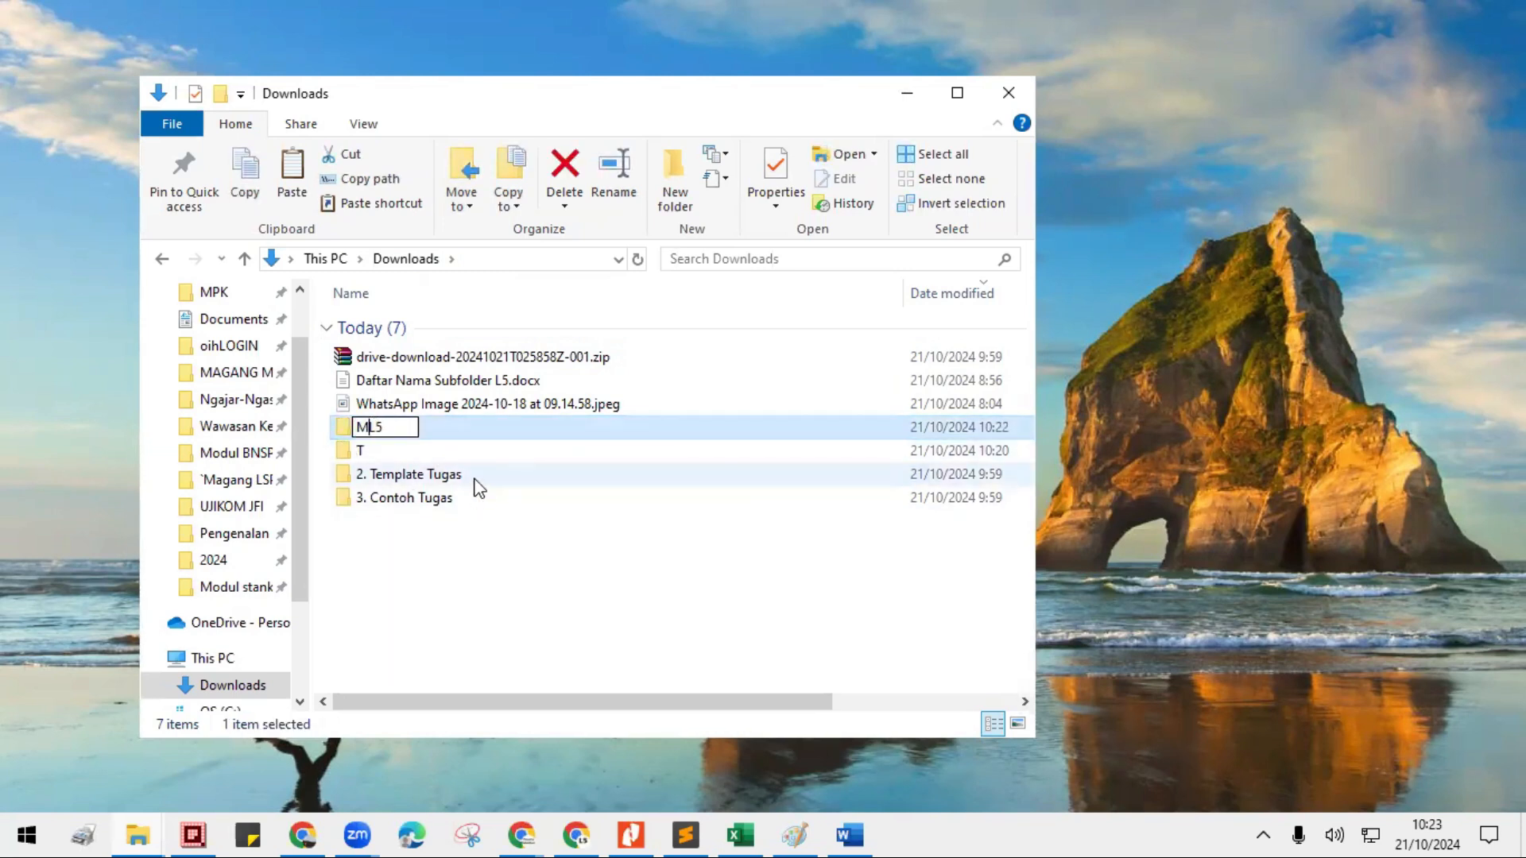
pyautogui.press('Return')
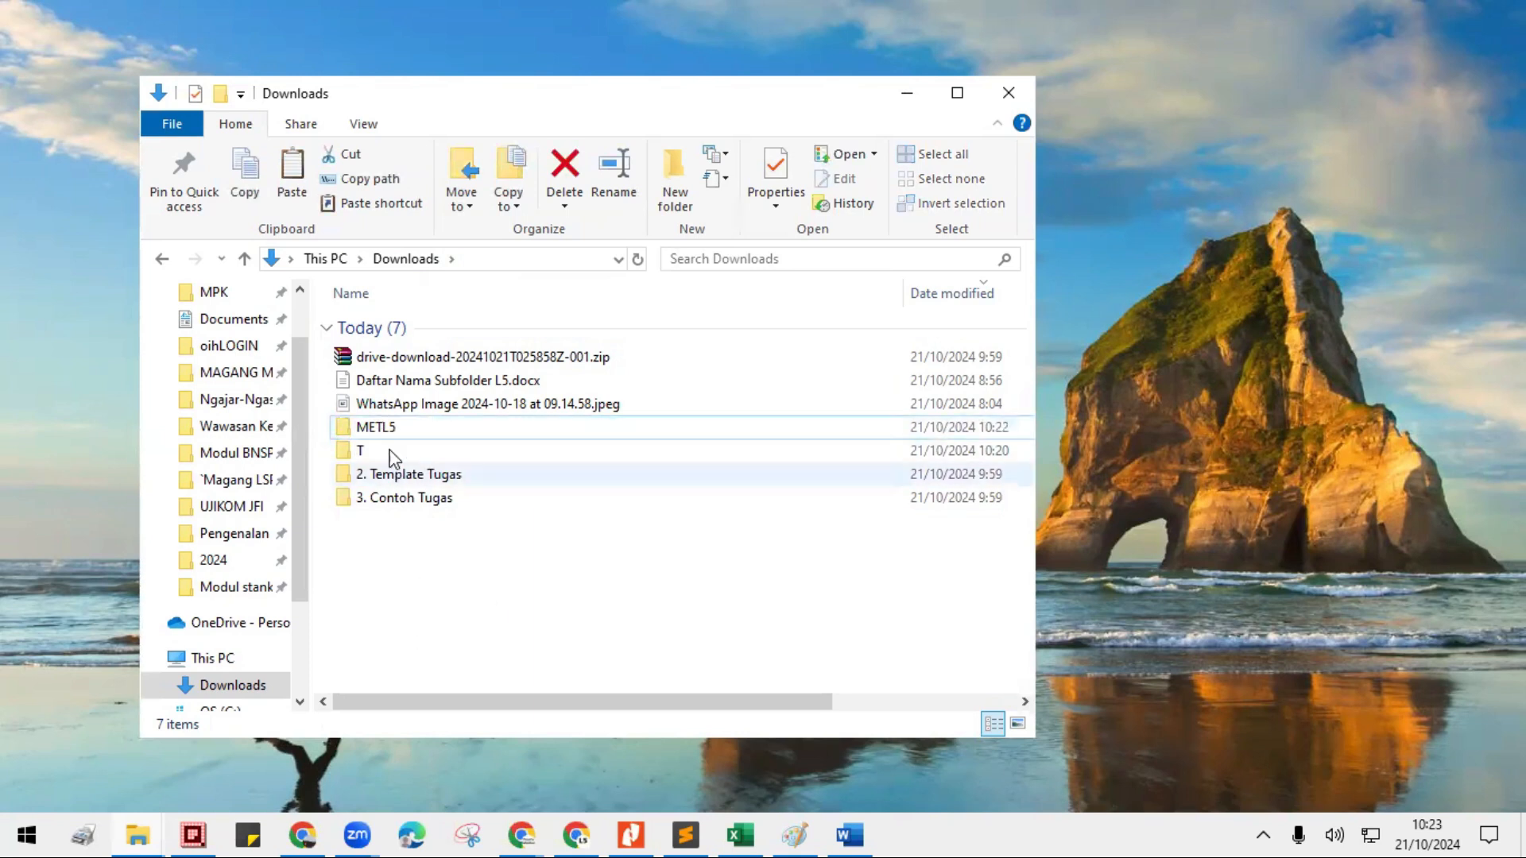
# - Open the METL5 folder and create a subfolder named MATERI in it
pyautogui.doubleClick(392, 429)
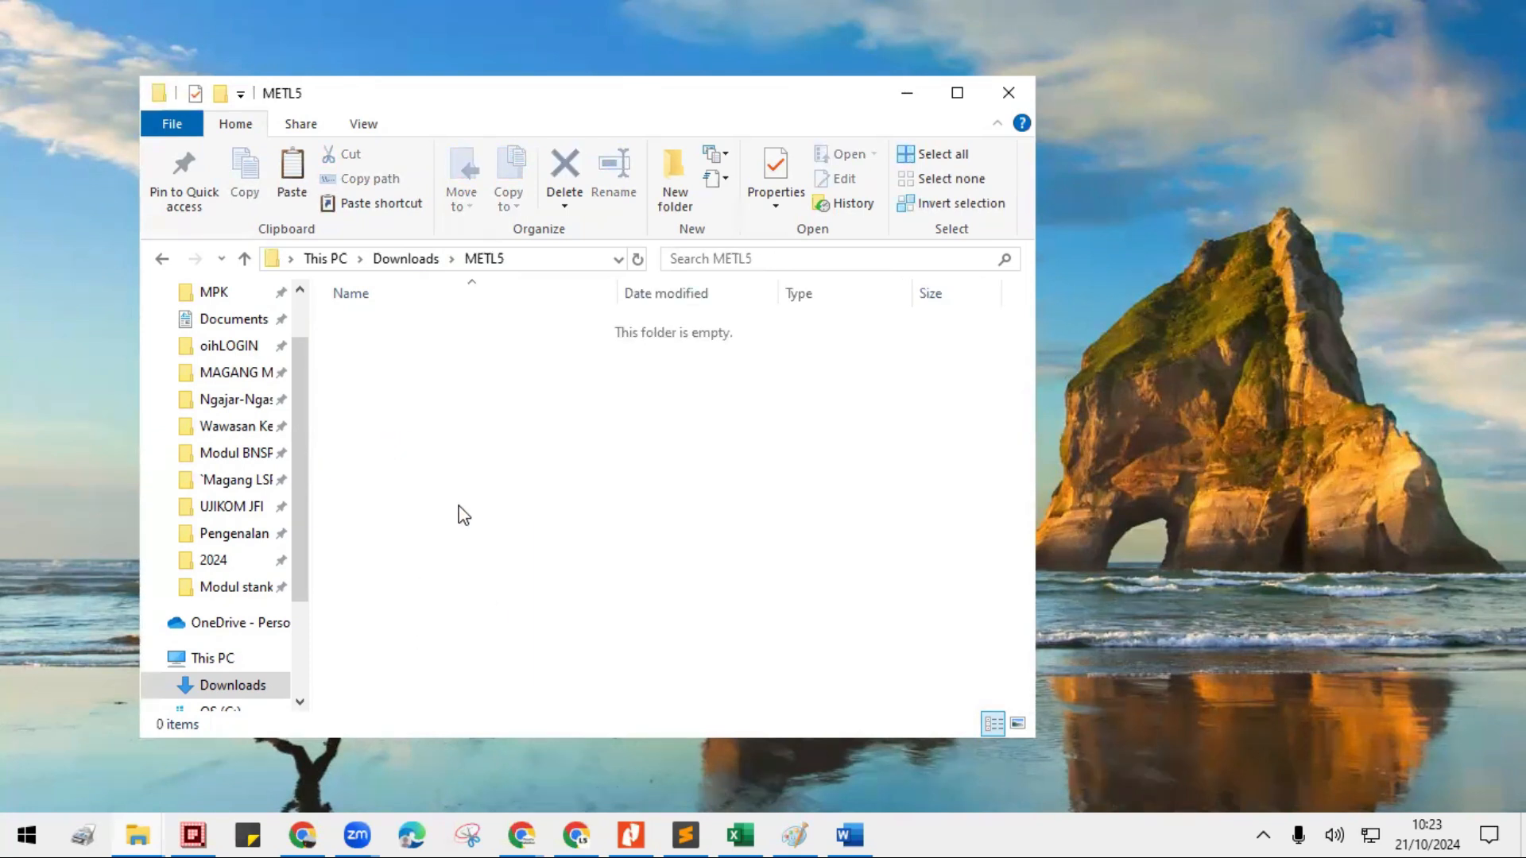
pyautogui.click(221, 96)
pyautogui.write('MATERI')
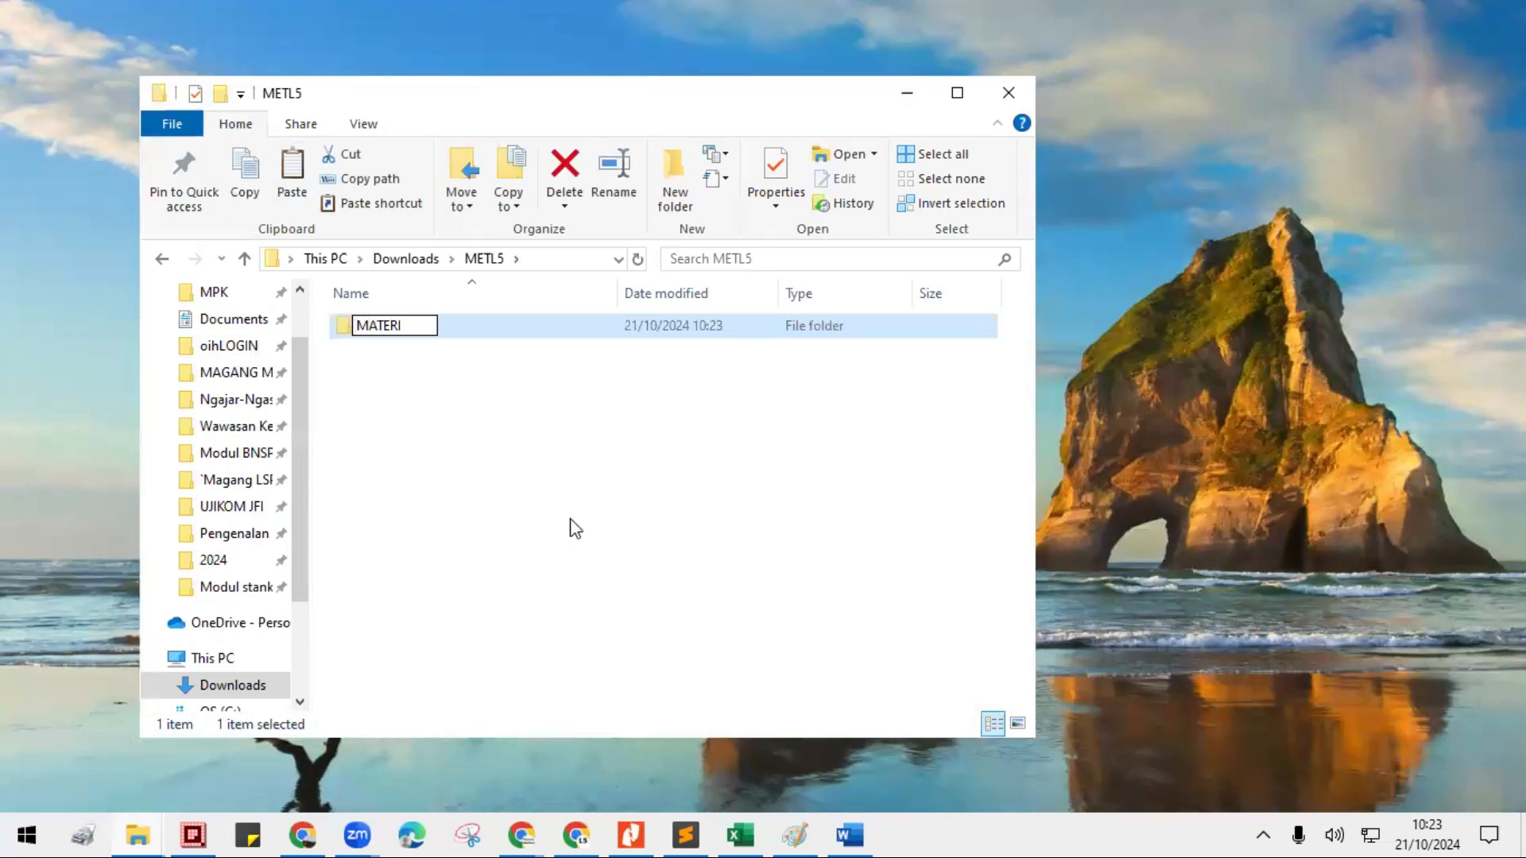
pyautogui.click(360, 364)
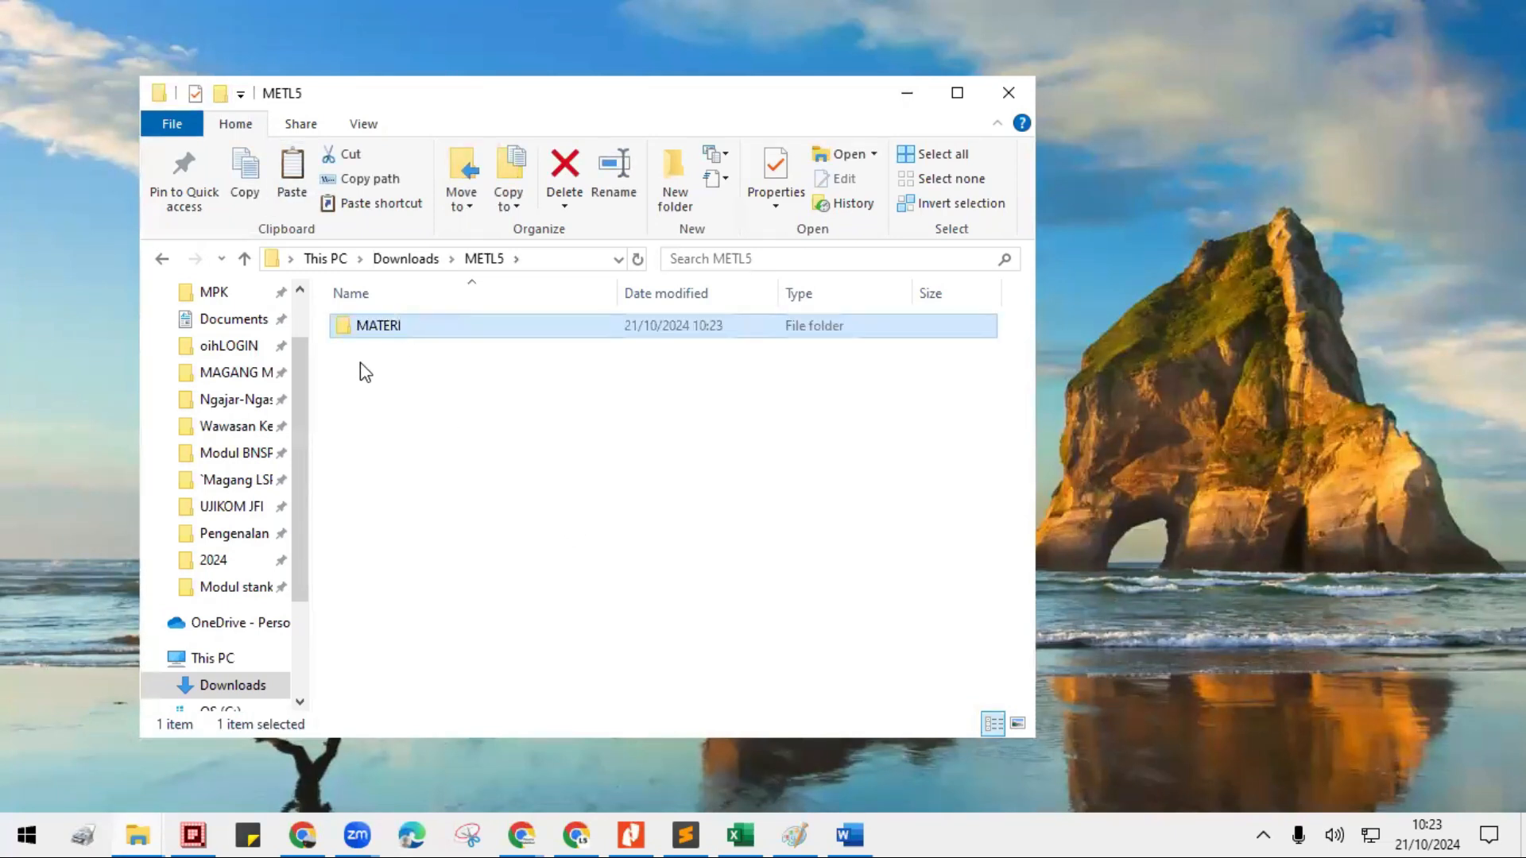
# - Create a second subfolder named TUGAS inside METL5
pyautogui.click(220, 96)
pyautogui.write('TUGAS')
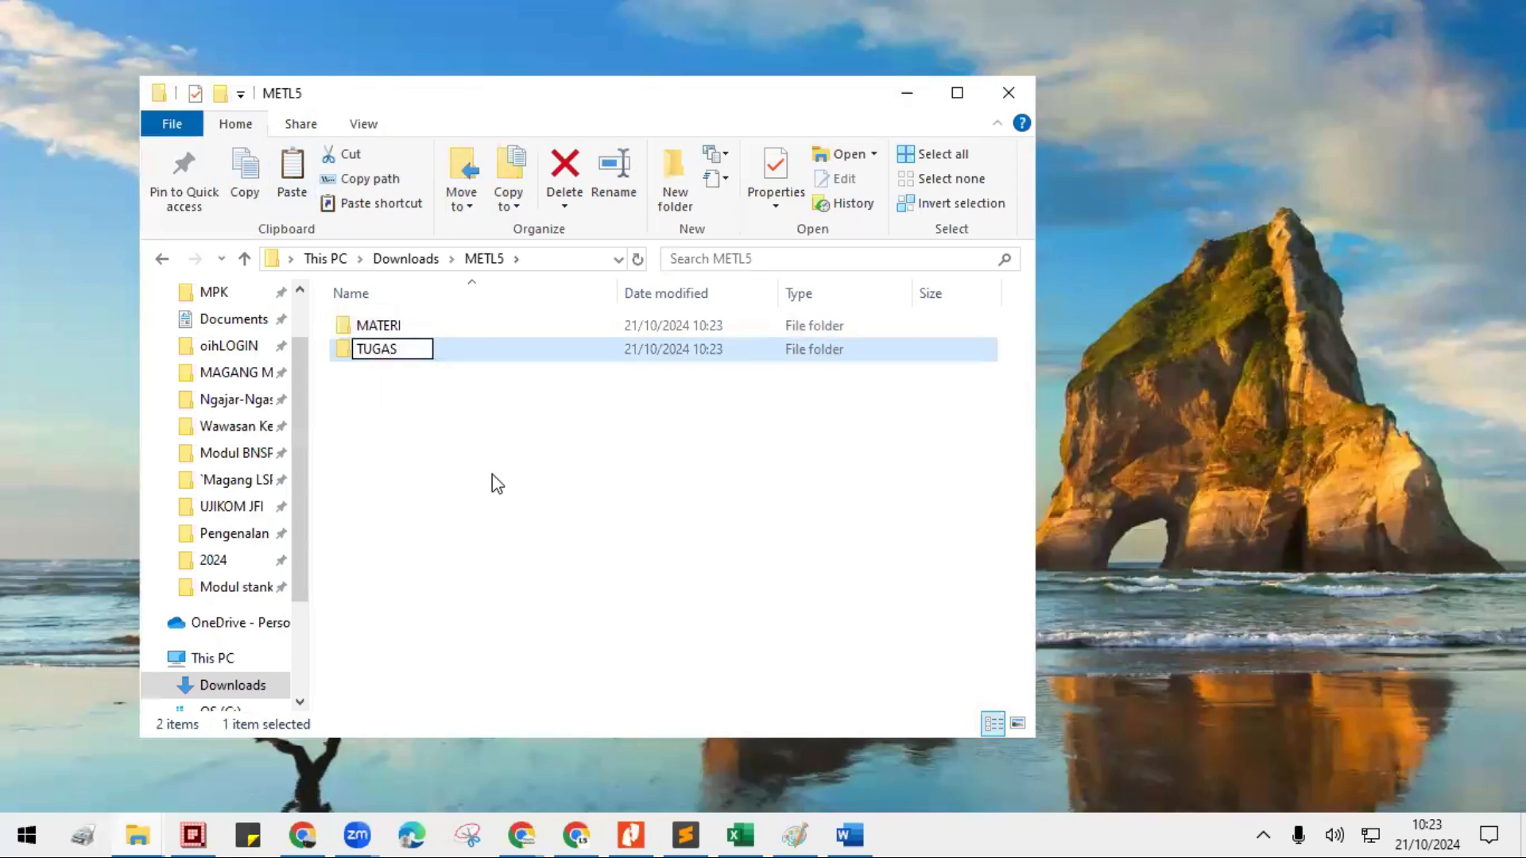
pyautogui.click(498, 483)
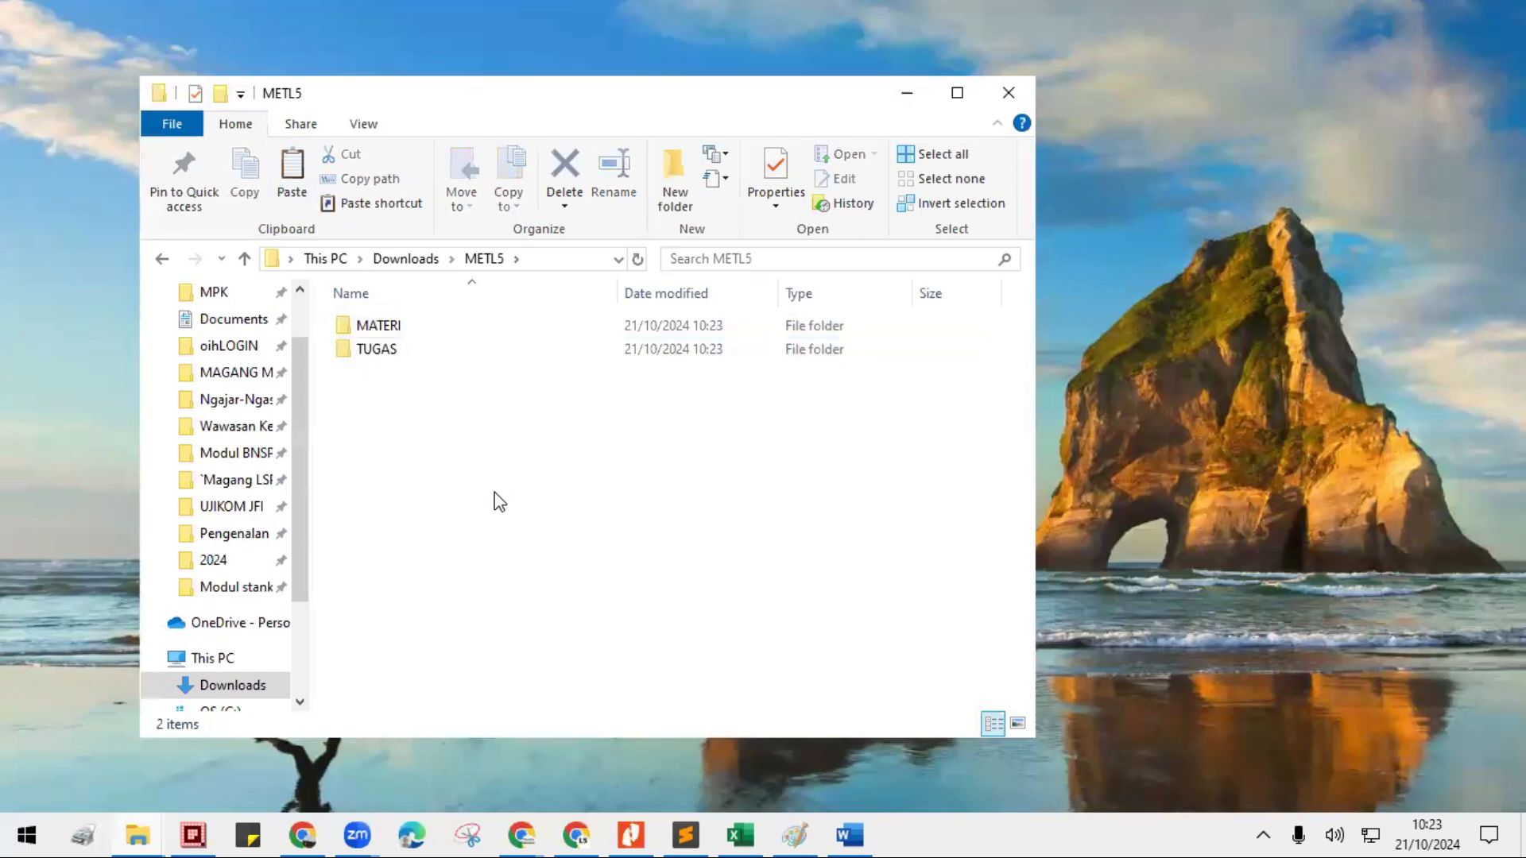
# - Open the T folder in Downloads and copy the subfolders from 01-Kebutuhan Pelatihan Mikro through 17-Bimbingan Inst dan Asesor
pyautogui.click(399, 338)
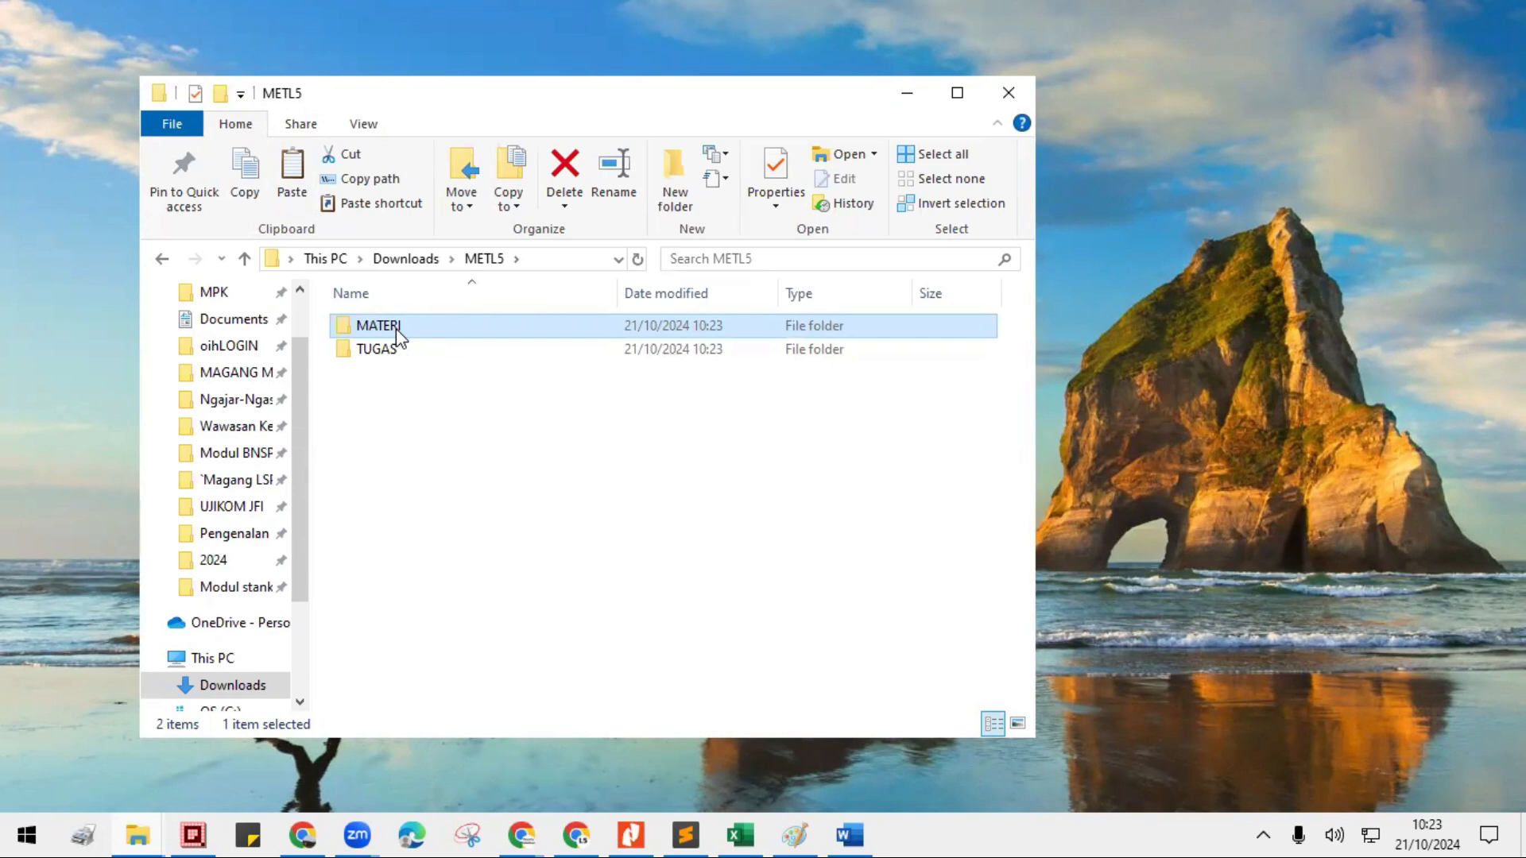
pyautogui.click(404, 260)
pyautogui.doubleClick(359, 450)
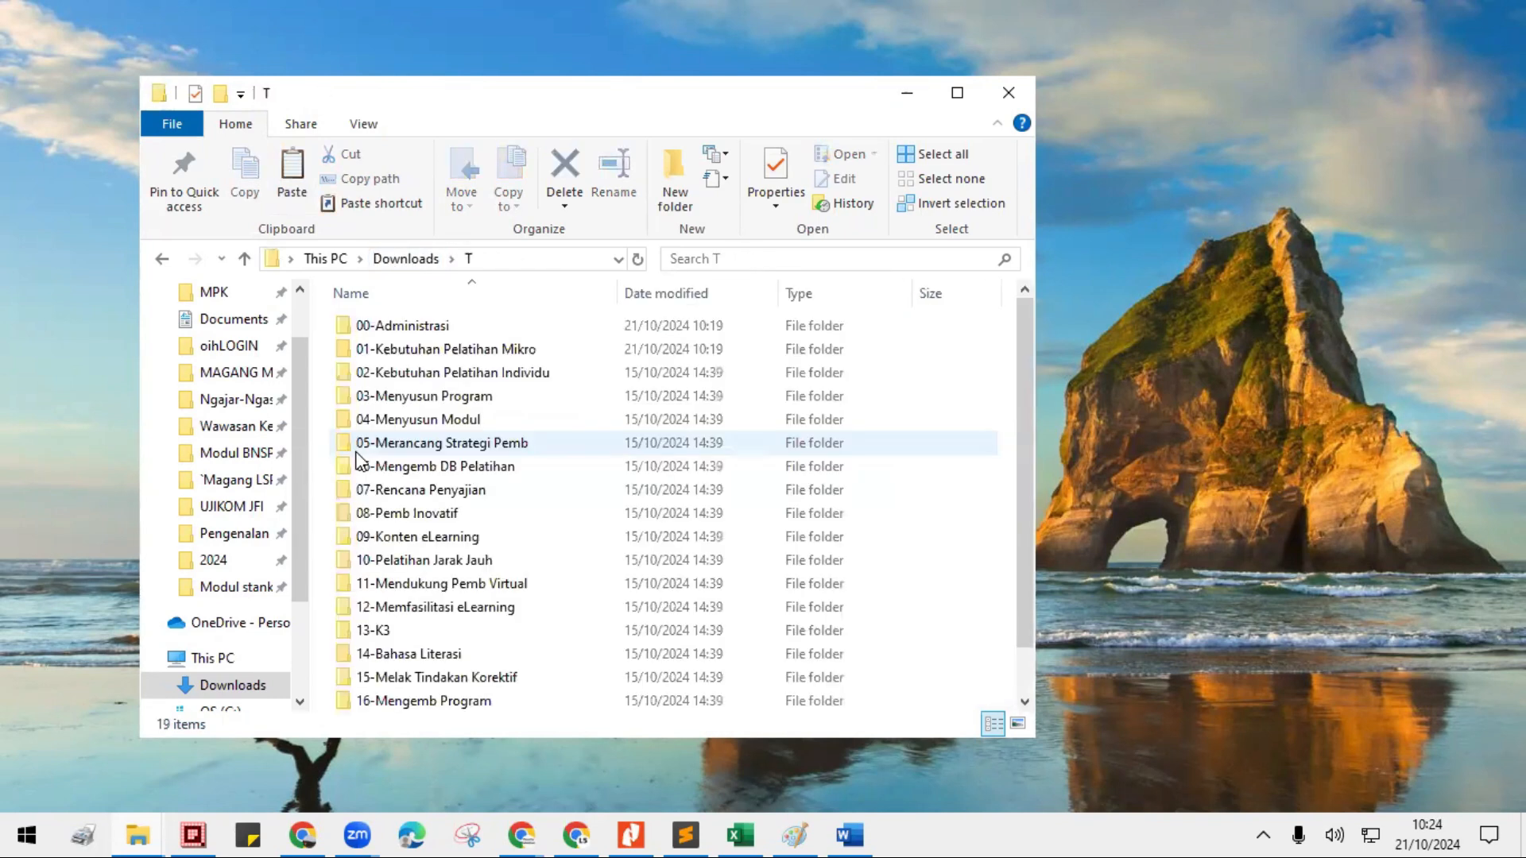
pyautogui.click(389, 354)
pyautogui.scroll(-1, 393, 516)
pyautogui.keyDown('shift'); pyautogui.click(393, 675); pyautogui.keyUp('shift')
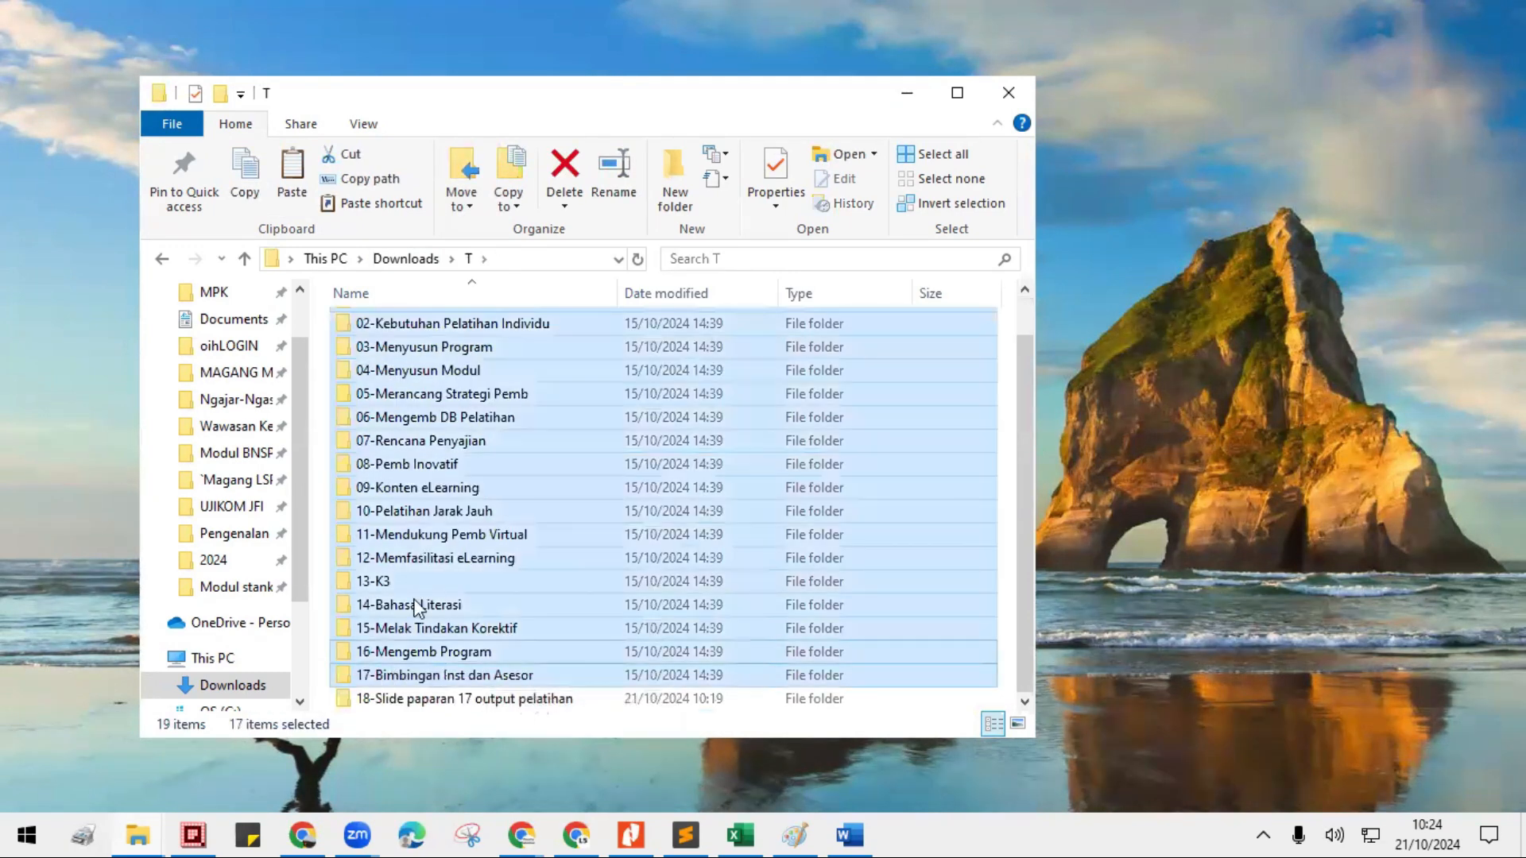
pyautogui.scroll(1, 405, 556)
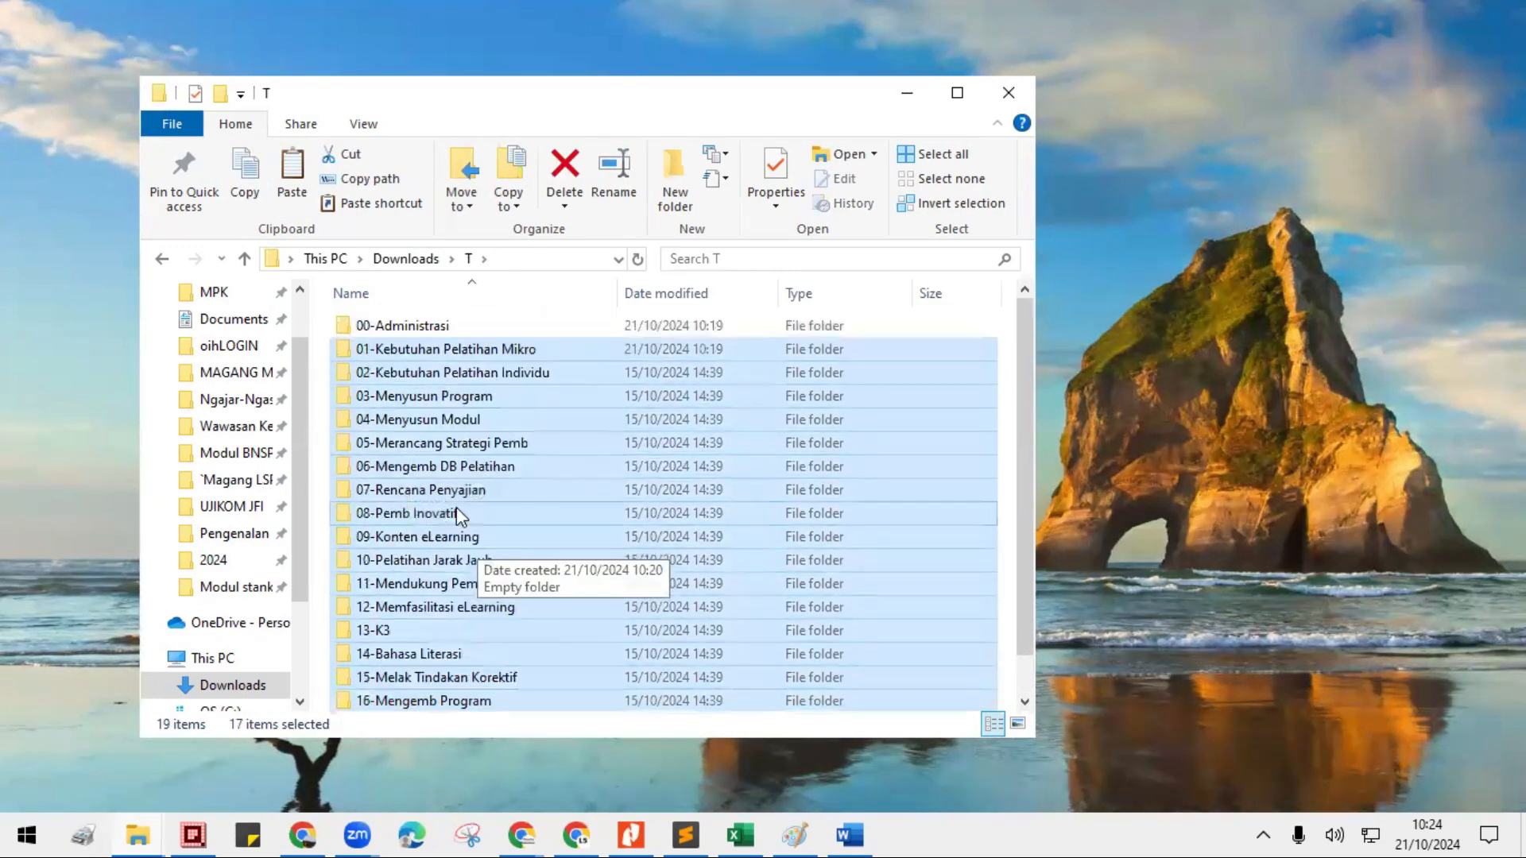
pyautogui.rightClick(400, 396)
pyautogui.click(465, 640)
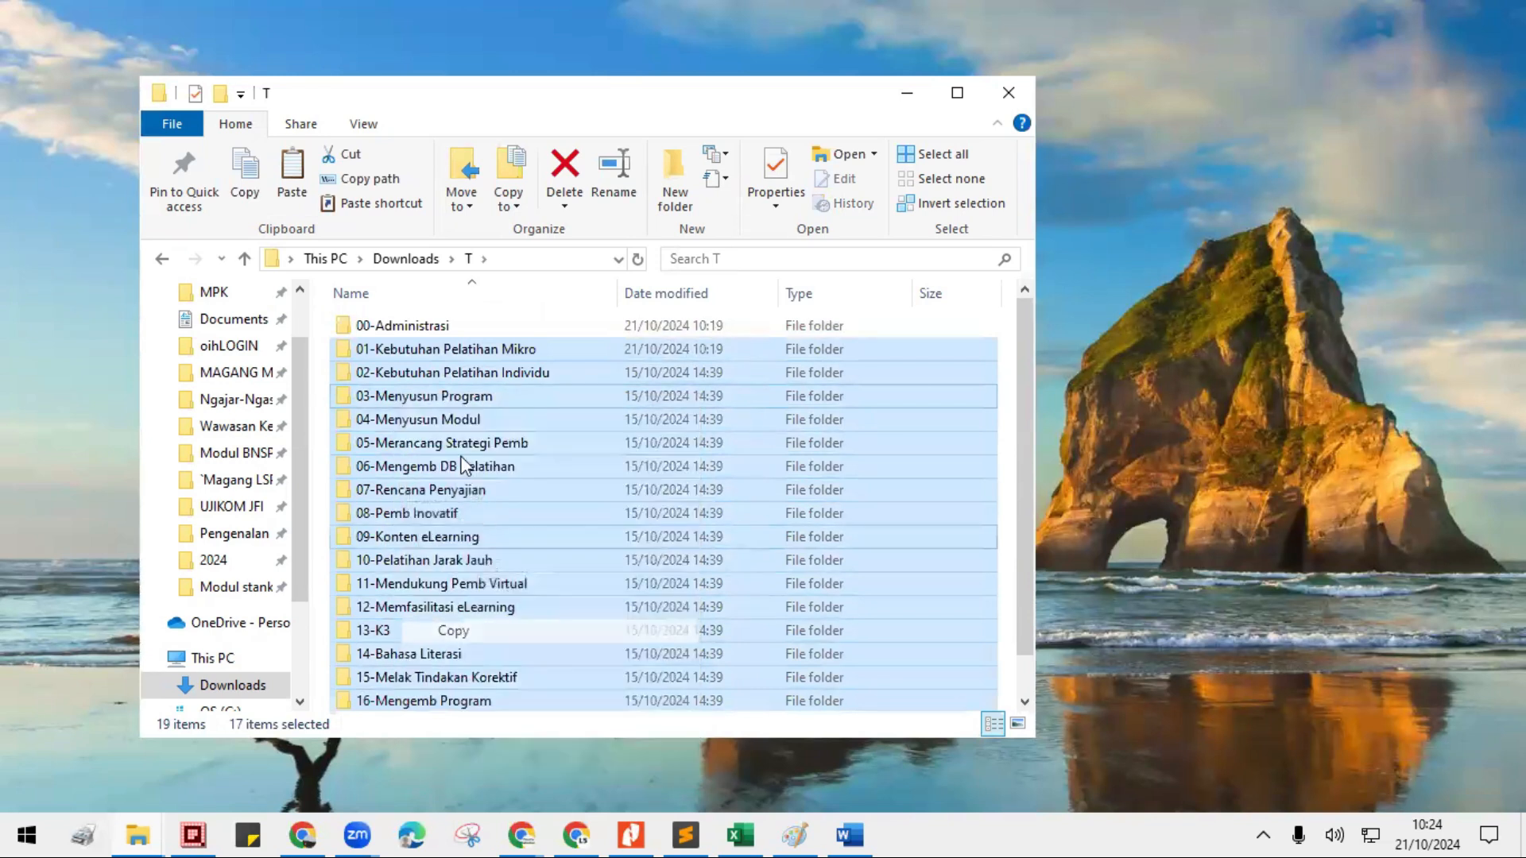
# - Paste the copied subfolders into the MATERI folder inside METL5
pyautogui.click(405, 258)
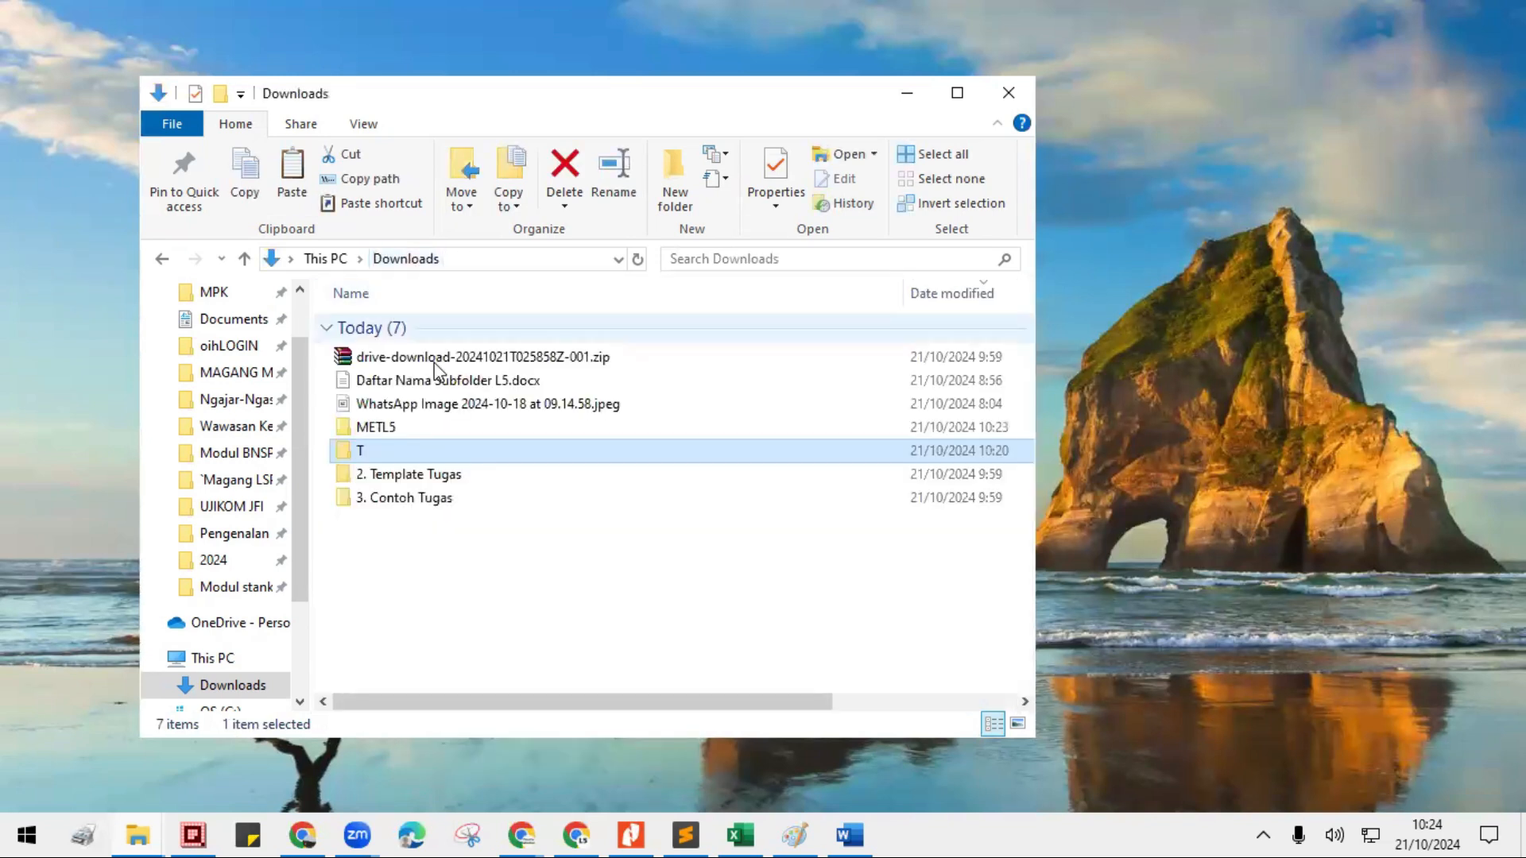
pyautogui.doubleClick(374, 428)
pyautogui.click(328, 327)
pyautogui.doubleClick(396, 331)
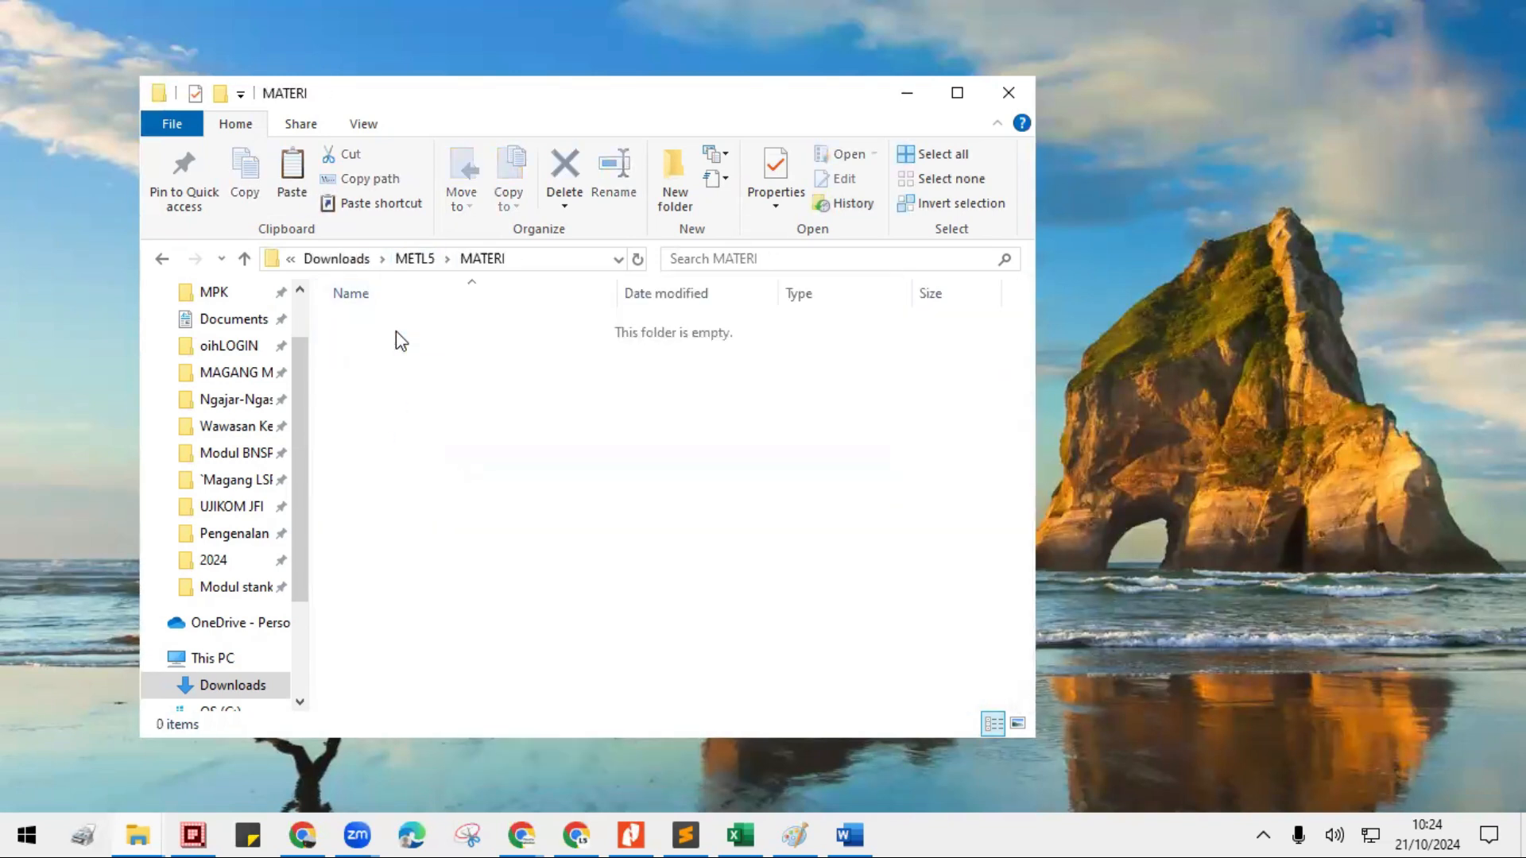
pyautogui.rightClick(423, 382)
pyautogui.click(481, 530)
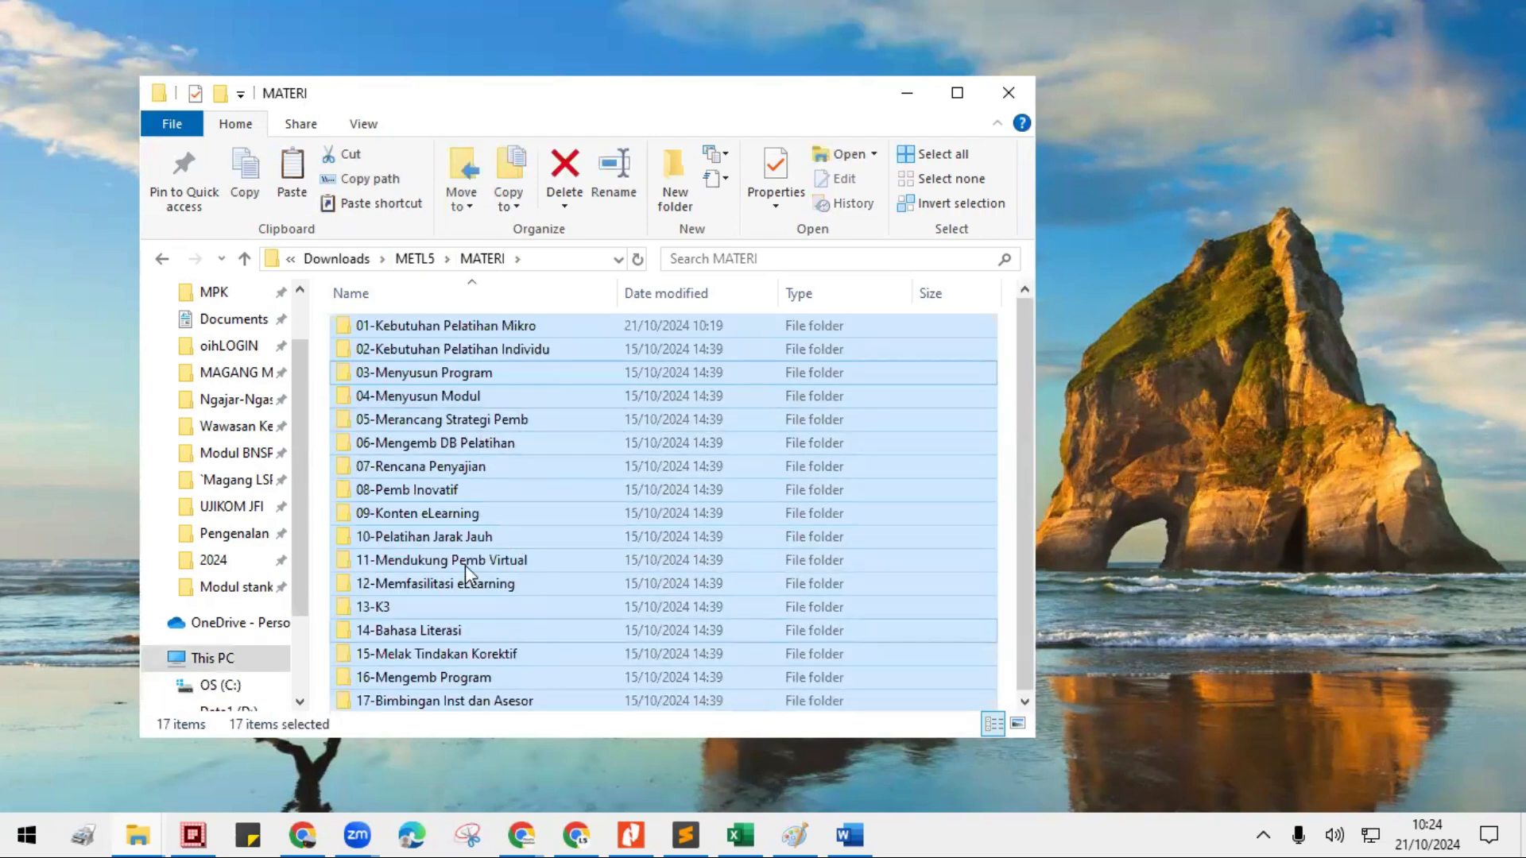
# - Return to Downloads and locate the 2. Template Tugas and 3. Contoh Tugas folders
pyautogui.click(337, 259)
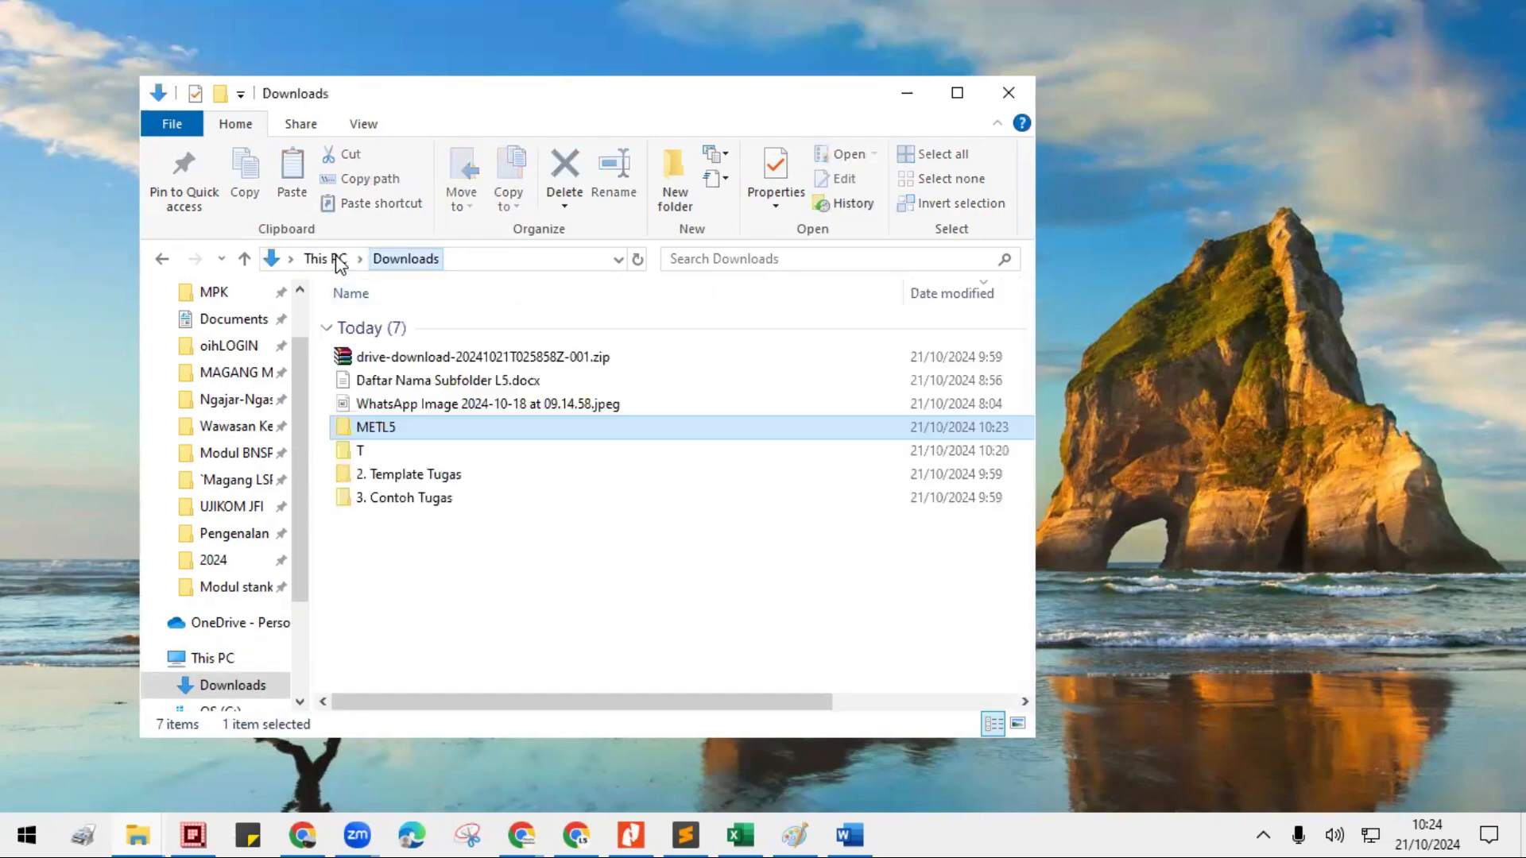
pyautogui.click(411, 476)
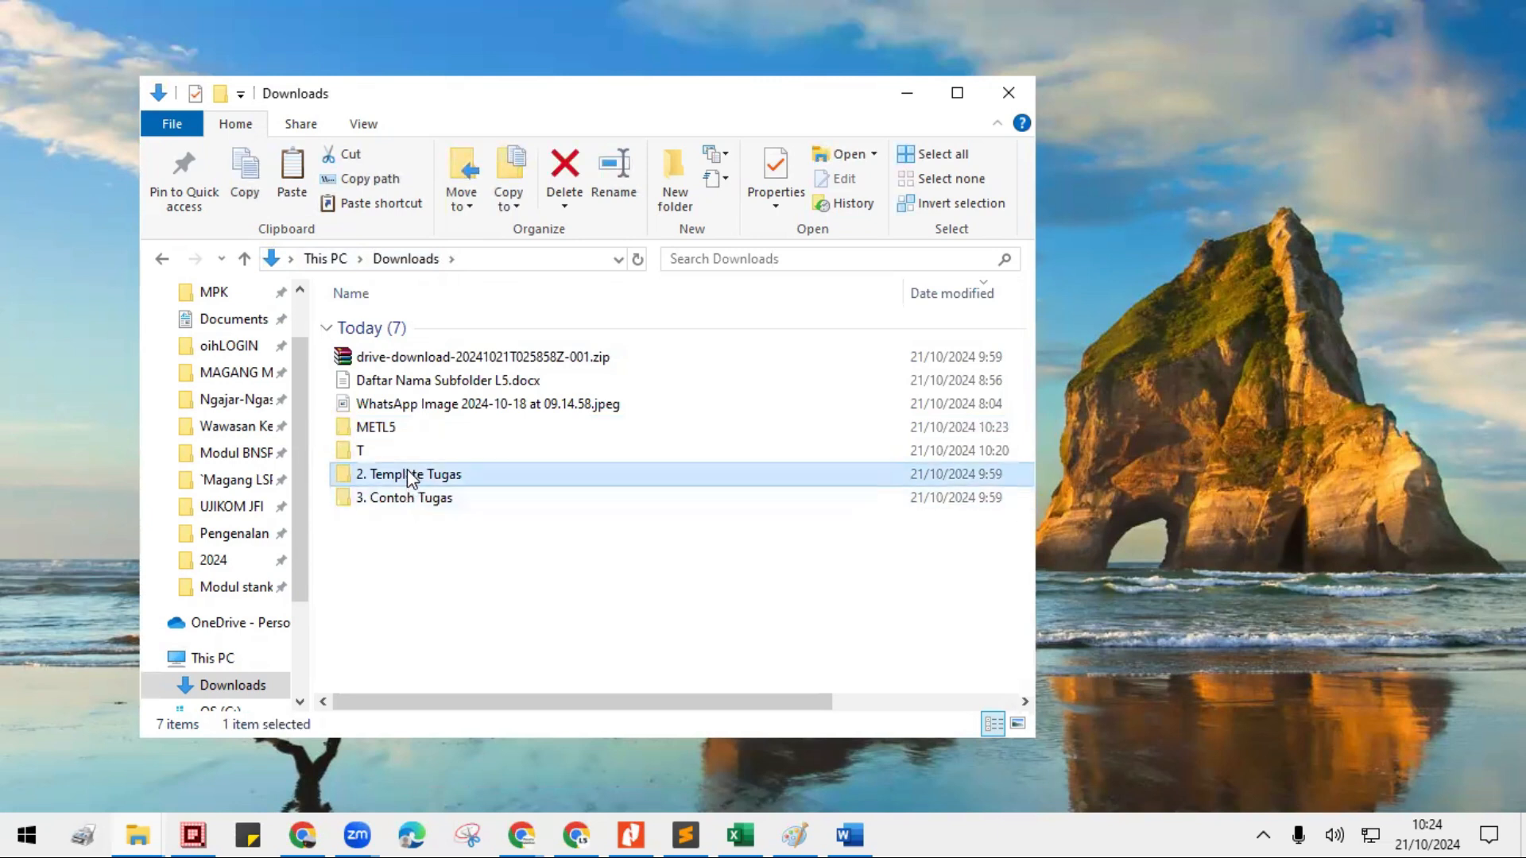
pyautogui.click(408, 501)
pyautogui.click(413, 476)
# - Switch to the instructor's Google Classroom window in Chrome and look through the MATERI topic's unit list
pyautogui.click(595, 833)
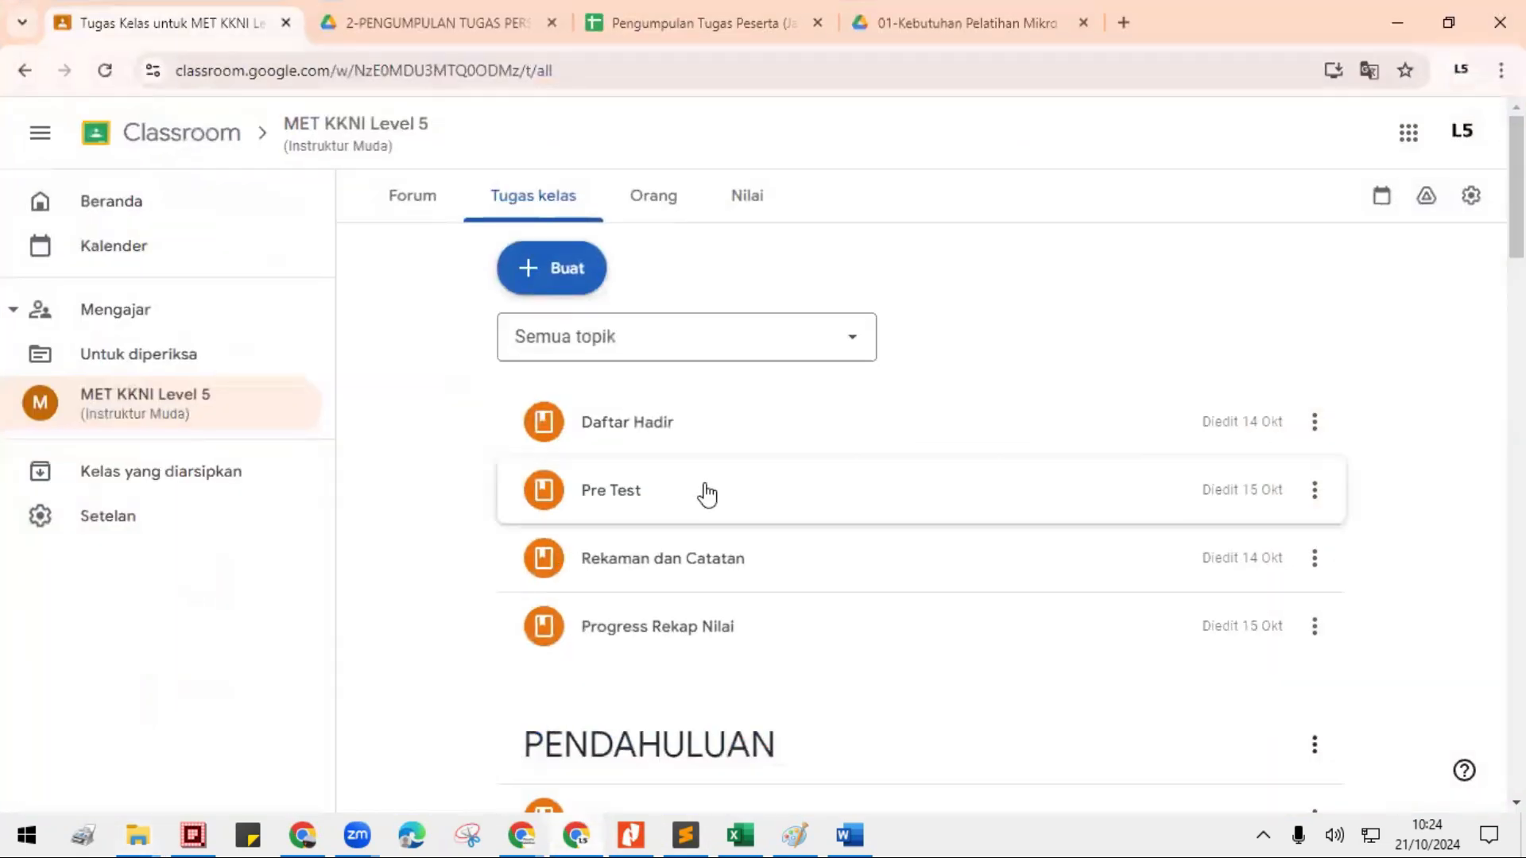
pyautogui.scroll(-10, 819, 620)
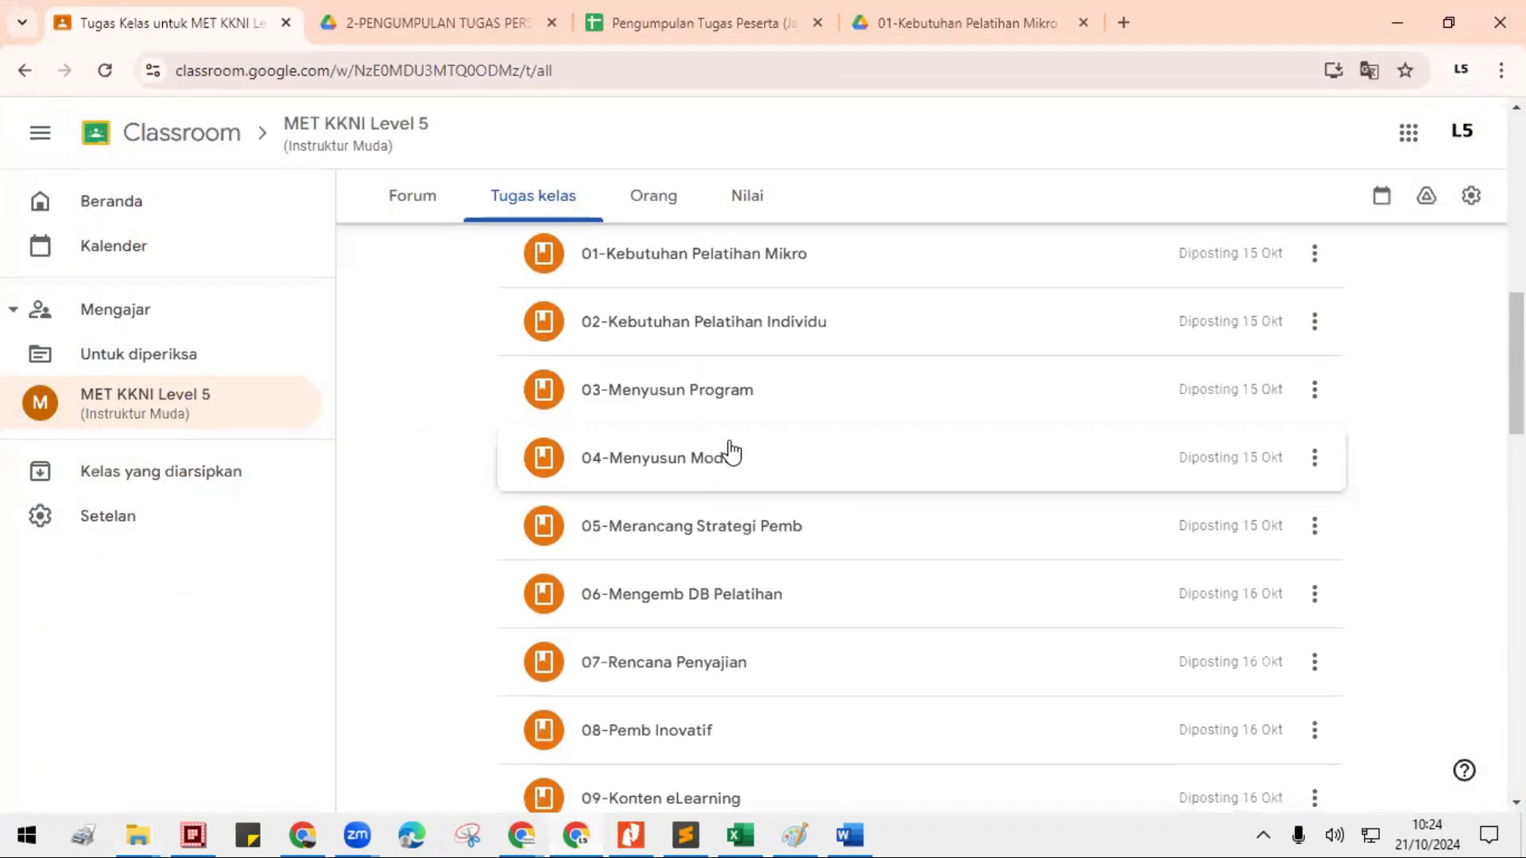
pyautogui.scroll(3, 740, 477)
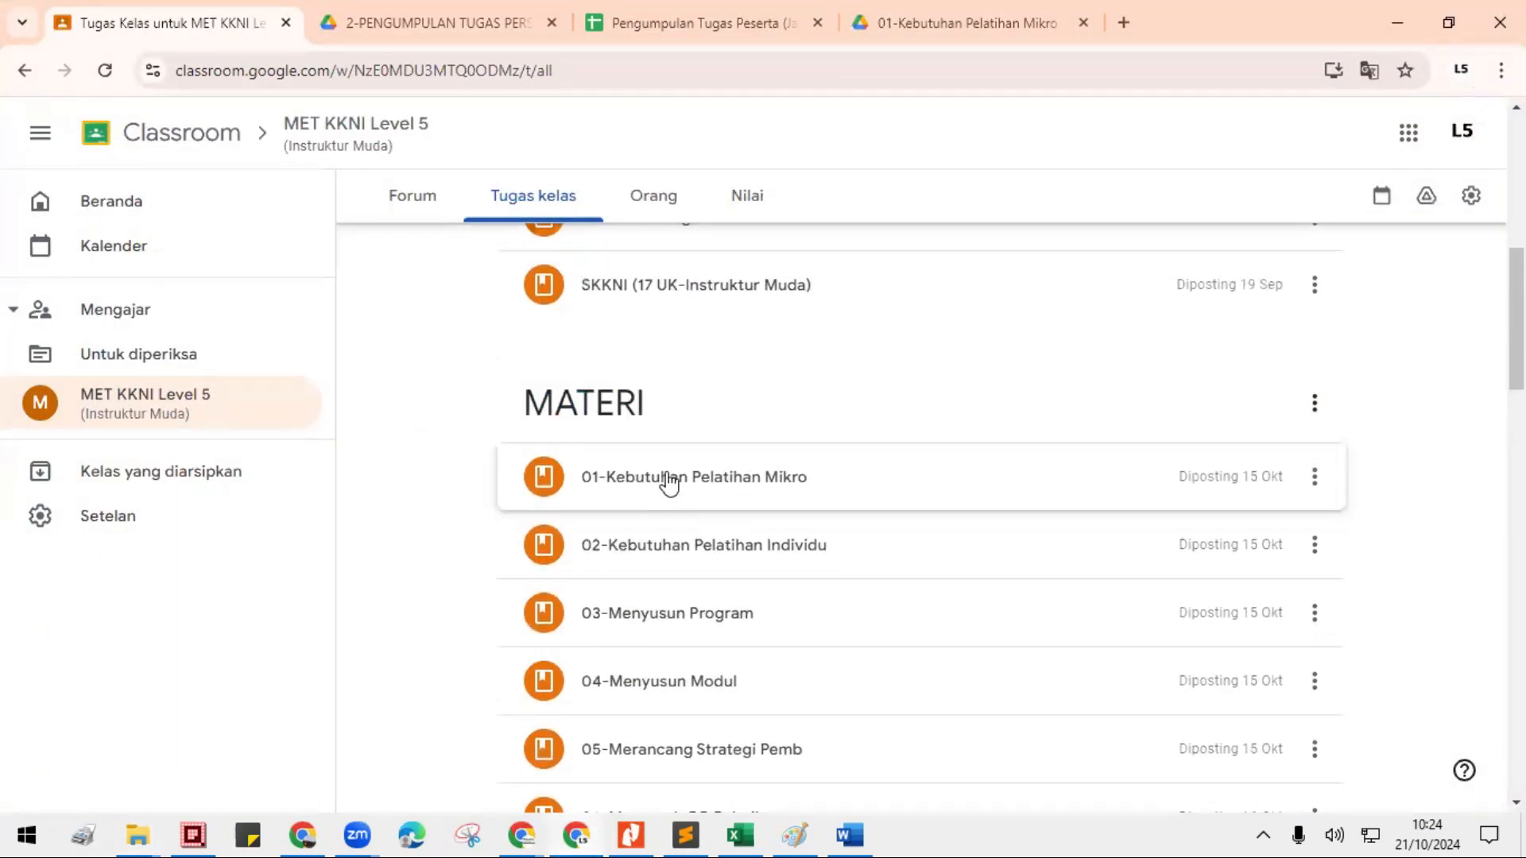
# - Switch to the participant account's Chrome window and show the classwork of the MET KKNI Level 5 class
pyautogui.click(523, 833)
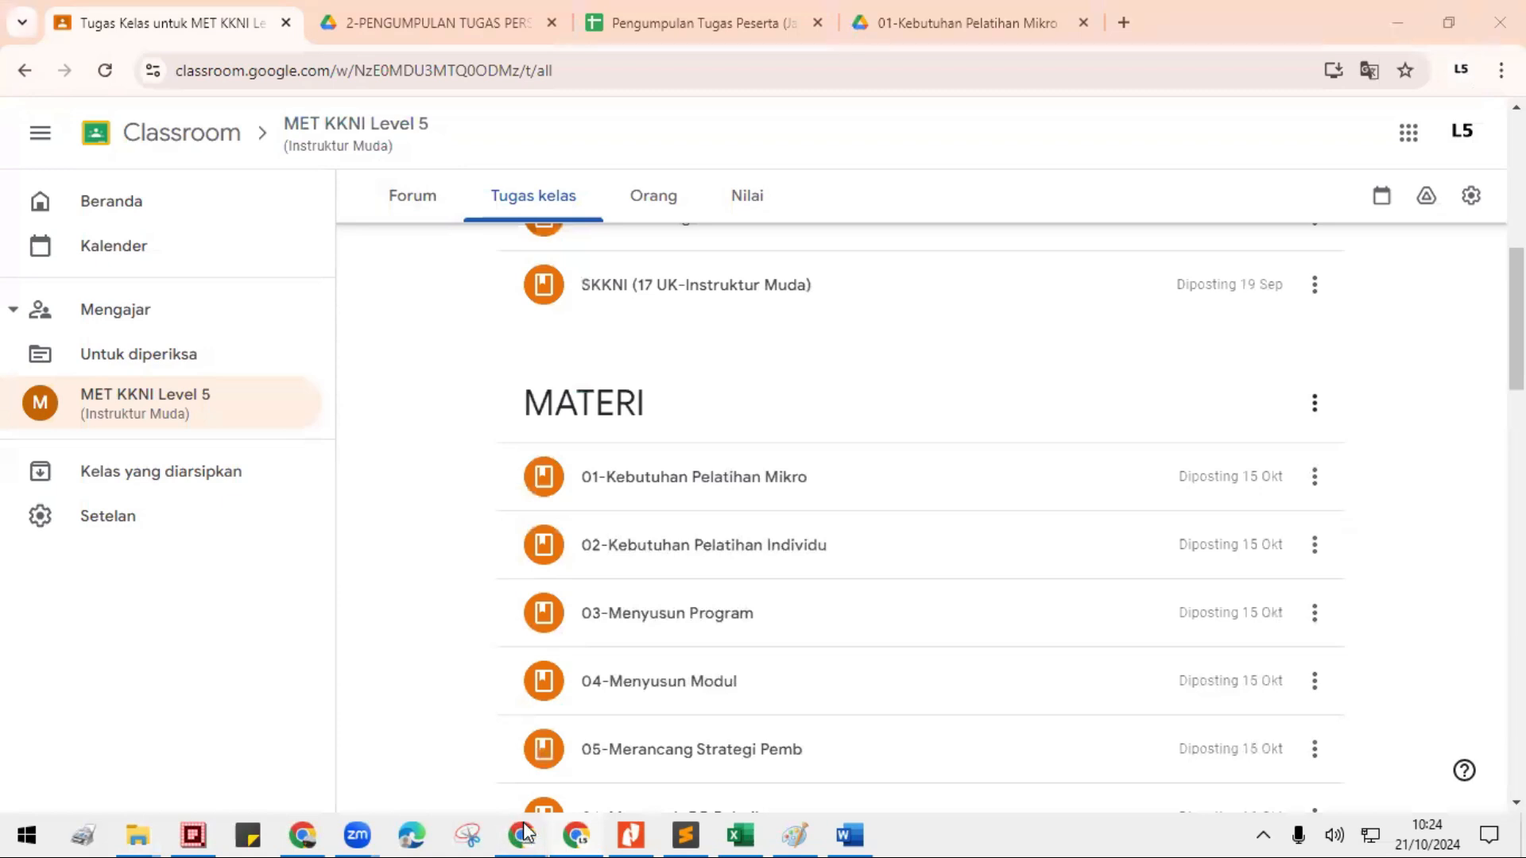
pyautogui.click(453, 755)
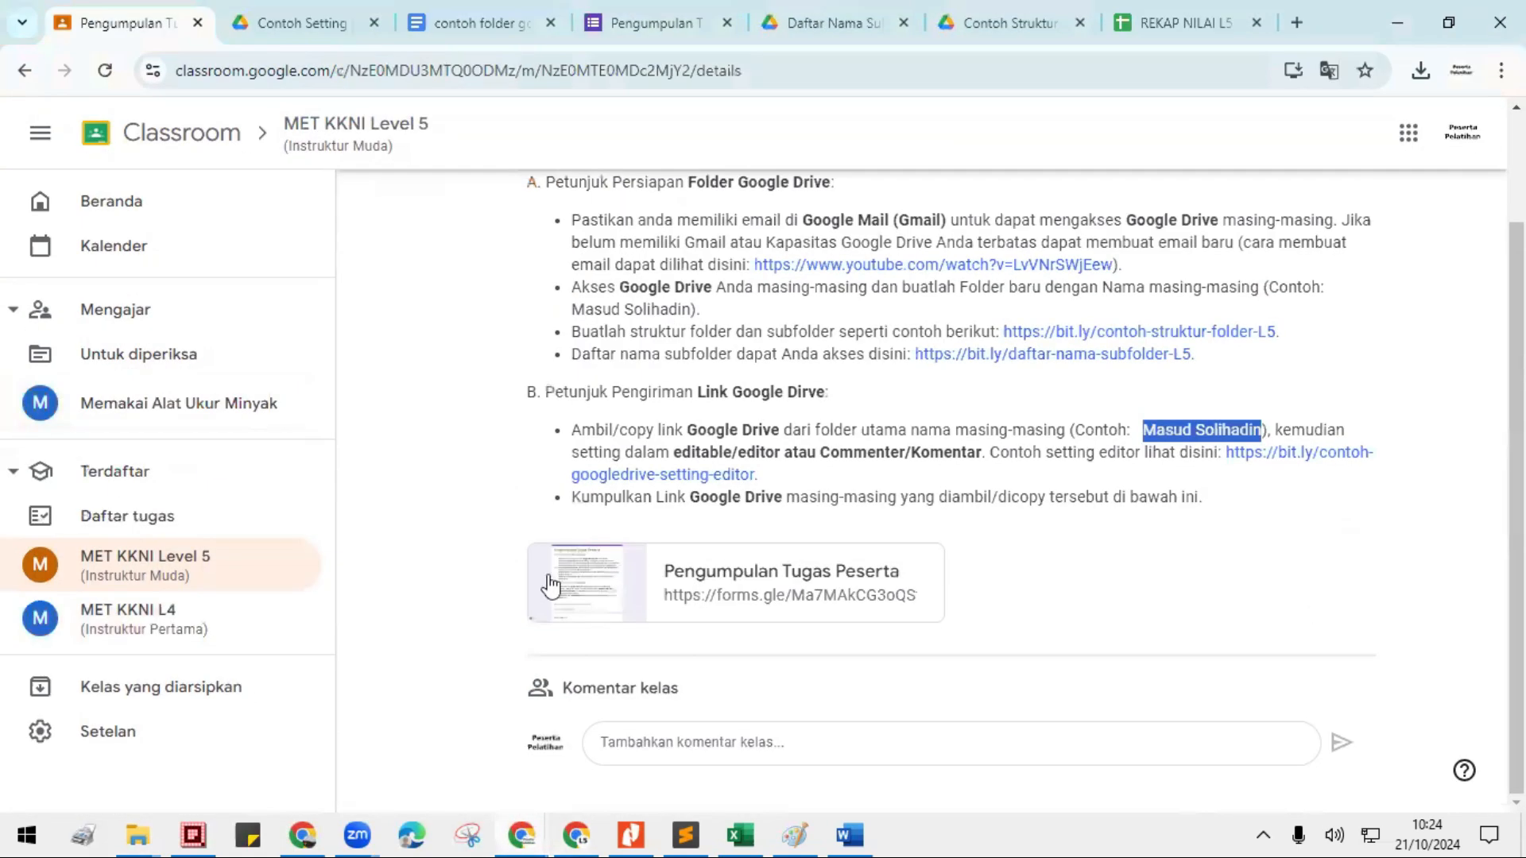
pyautogui.scroll(3, 851, 398)
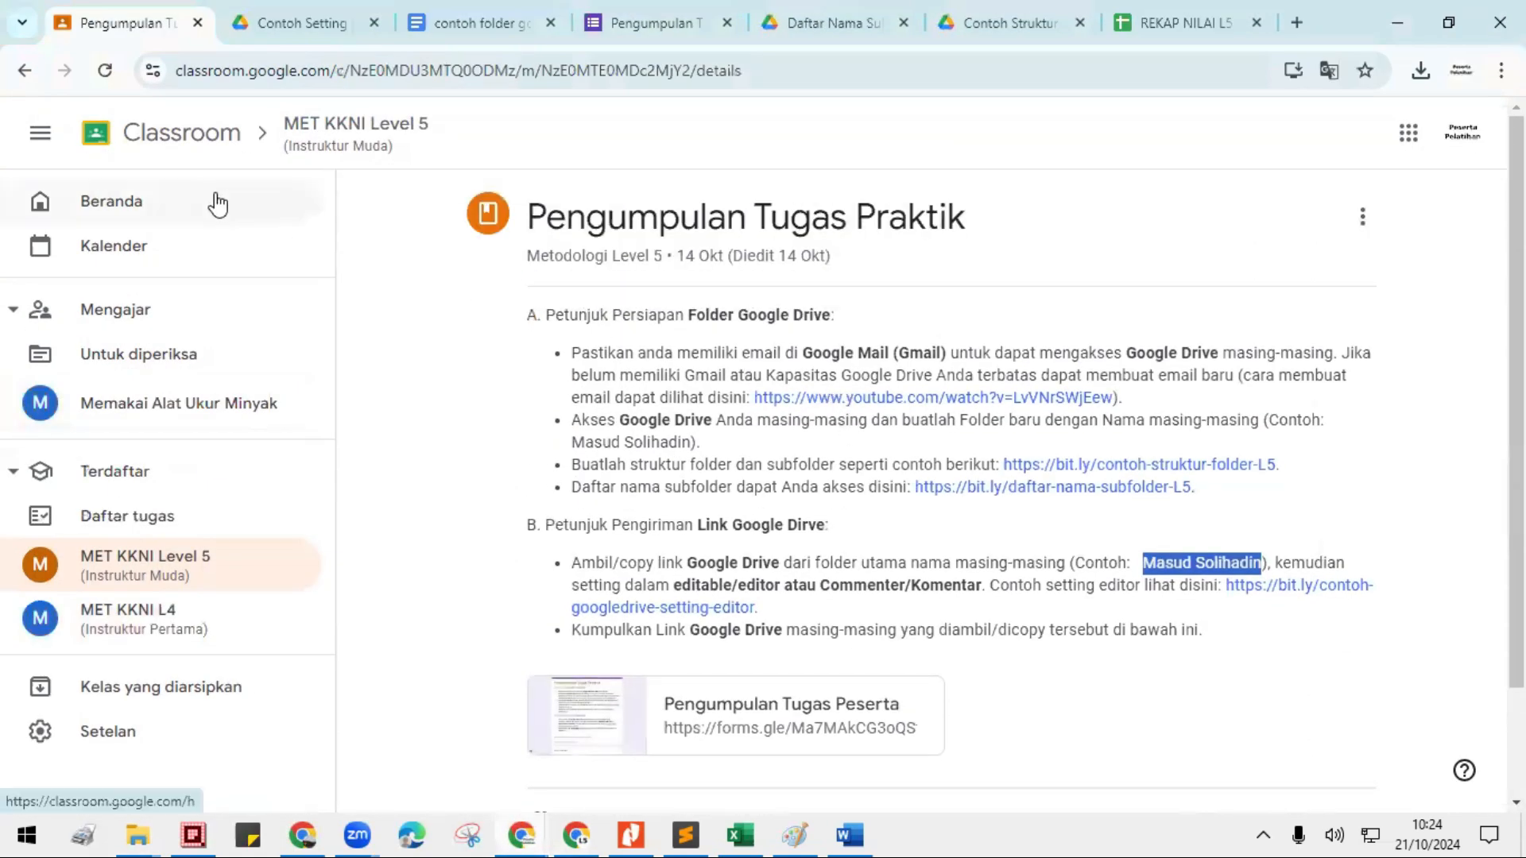
pyautogui.click(351, 130)
pyautogui.click(546, 201)
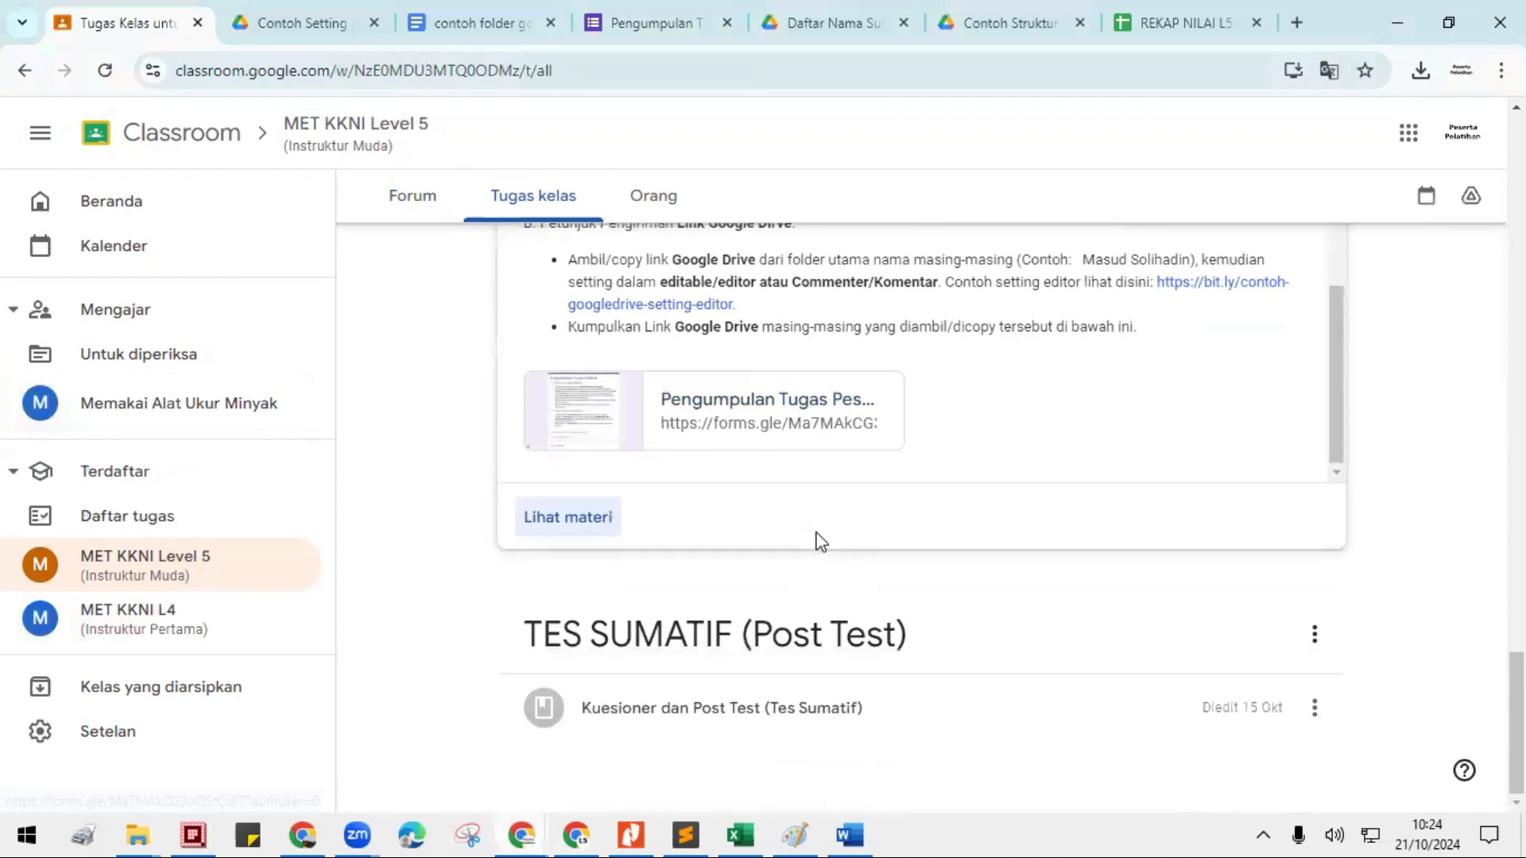
# - Expand 01-Kebutuhan Pelatihan Mikro under the MATERI topic and open its Google Drive folder
pyautogui.scroll(10, 818, 557)
pyautogui.scroll(10, 811, 502)
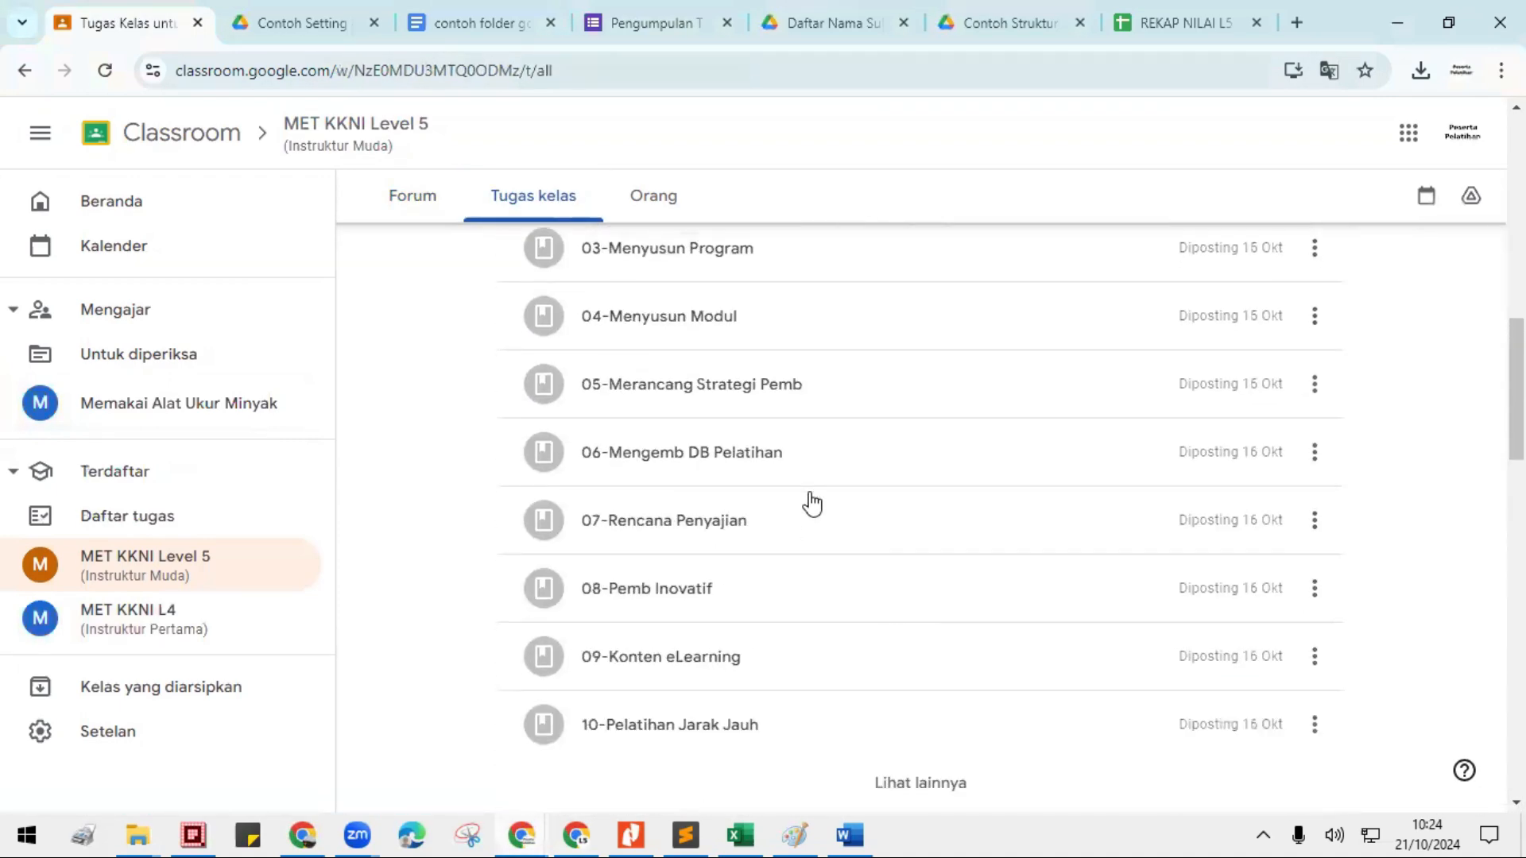
pyautogui.click(682, 450)
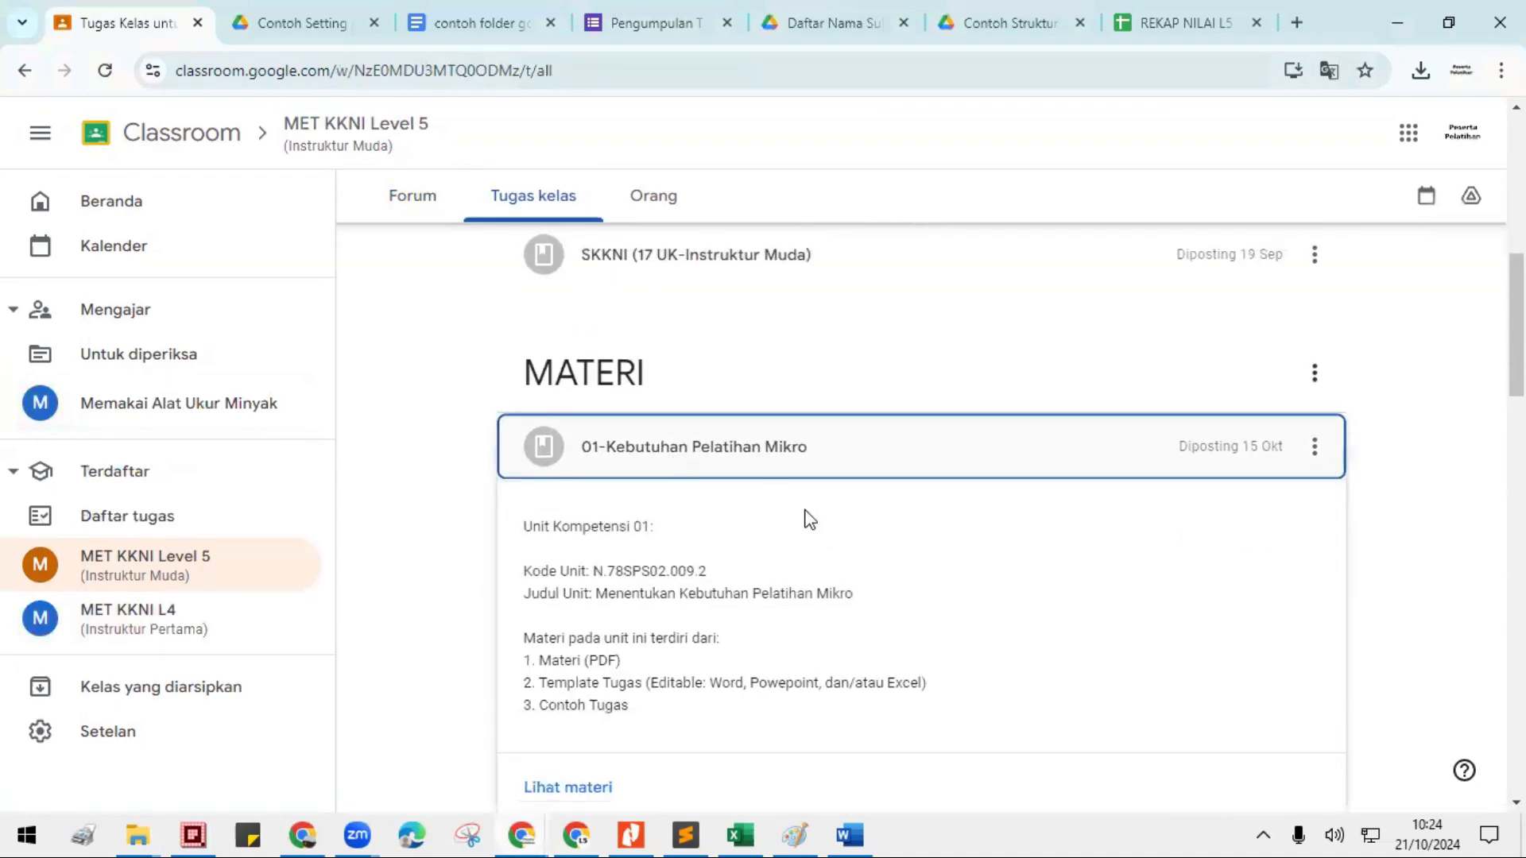
pyautogui.click(699, 724)
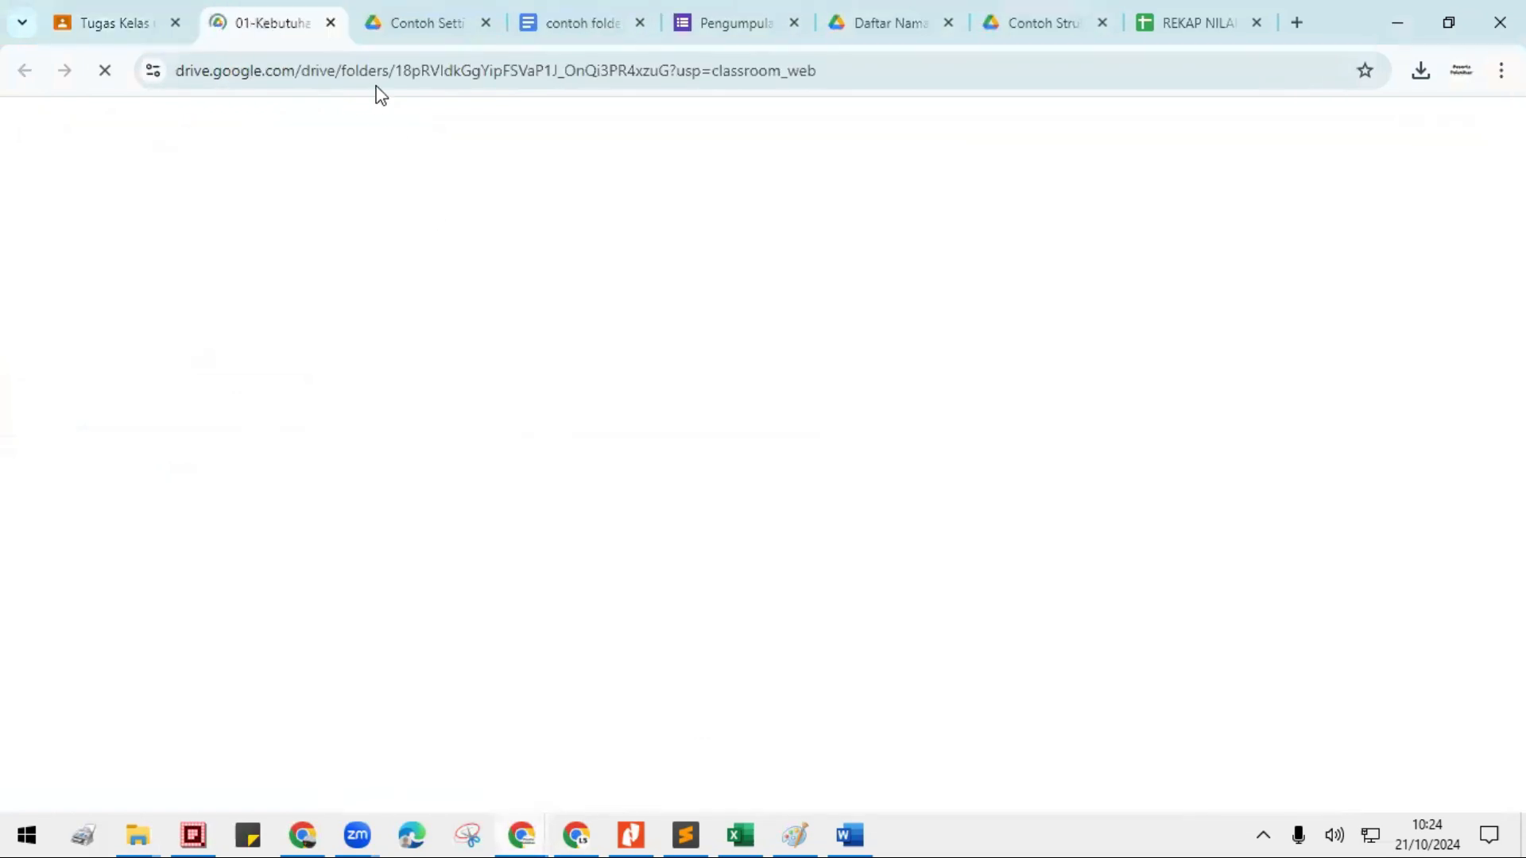
# - Download the 1. Materi folder from the 01-Kebutuhan Pelatihan Mikro folder in Drive
pyautogui.click(419, 391)
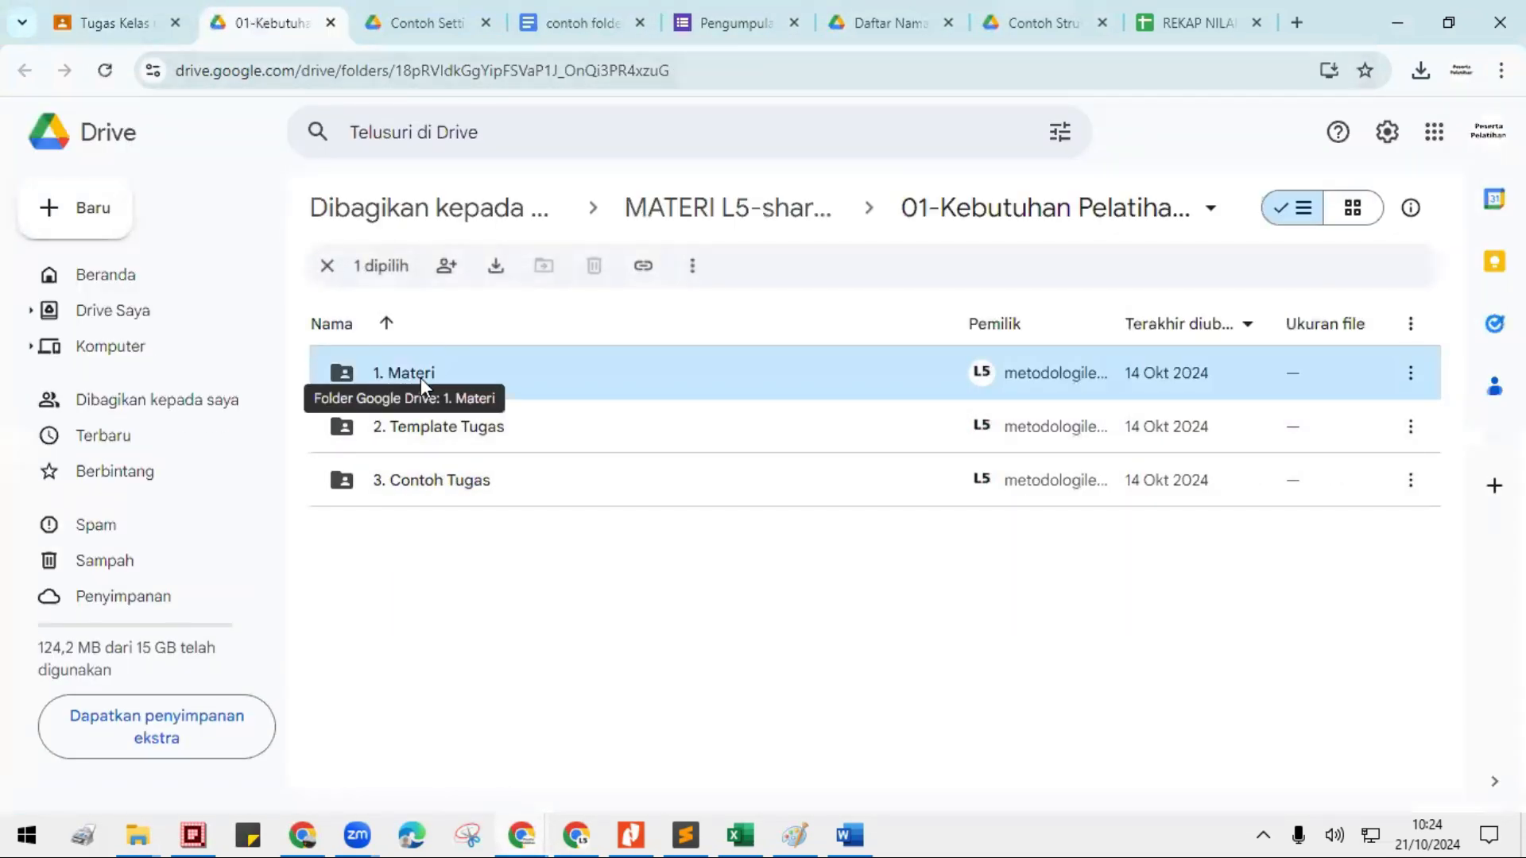
pyautogui.click(446, 266)
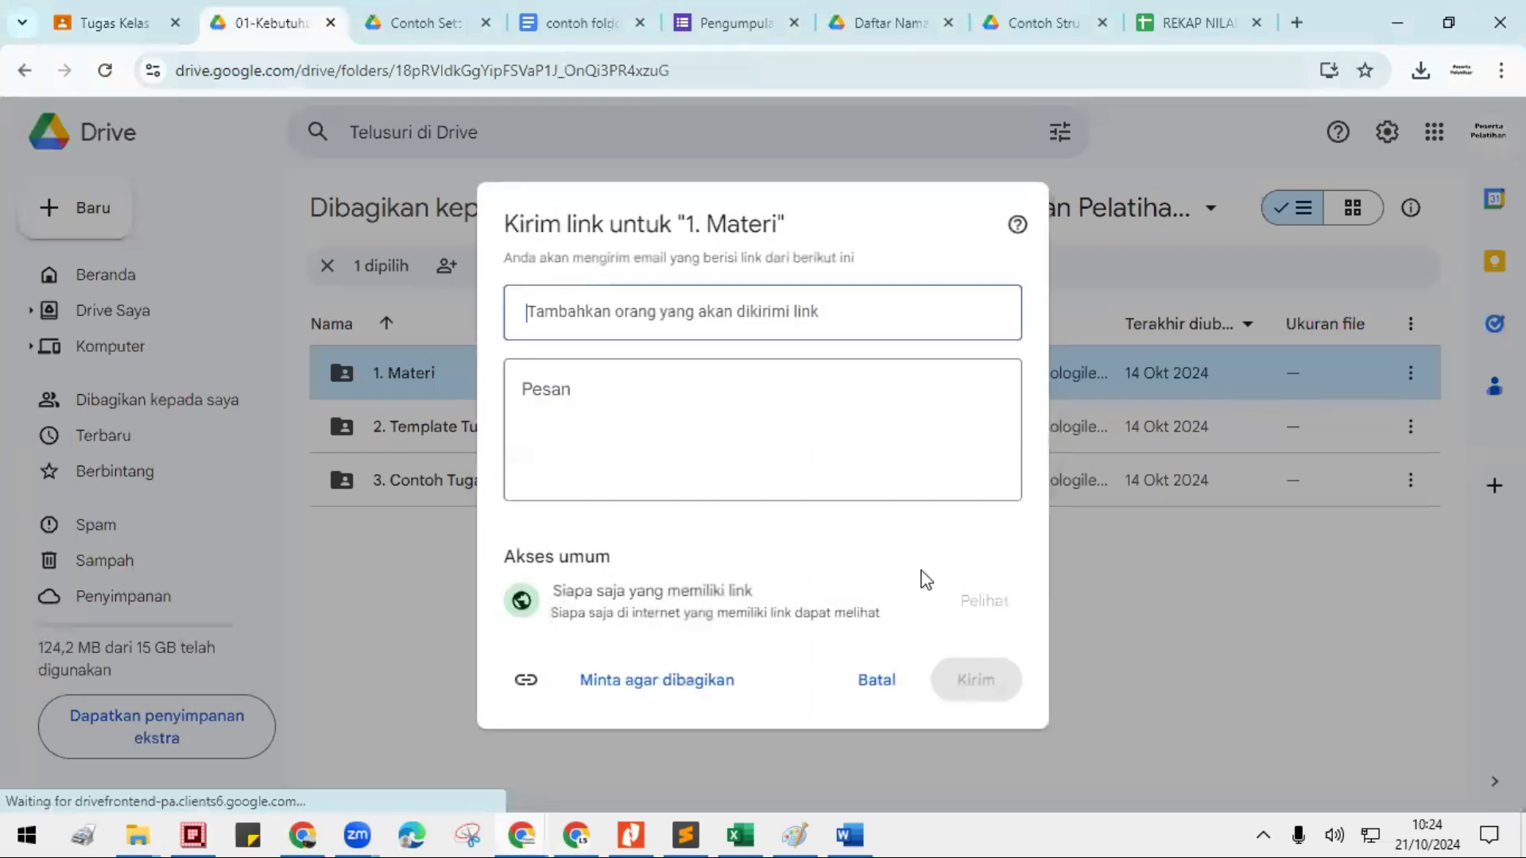
pyautogui.click(871, 684)
pyautogui.click(496, 269)
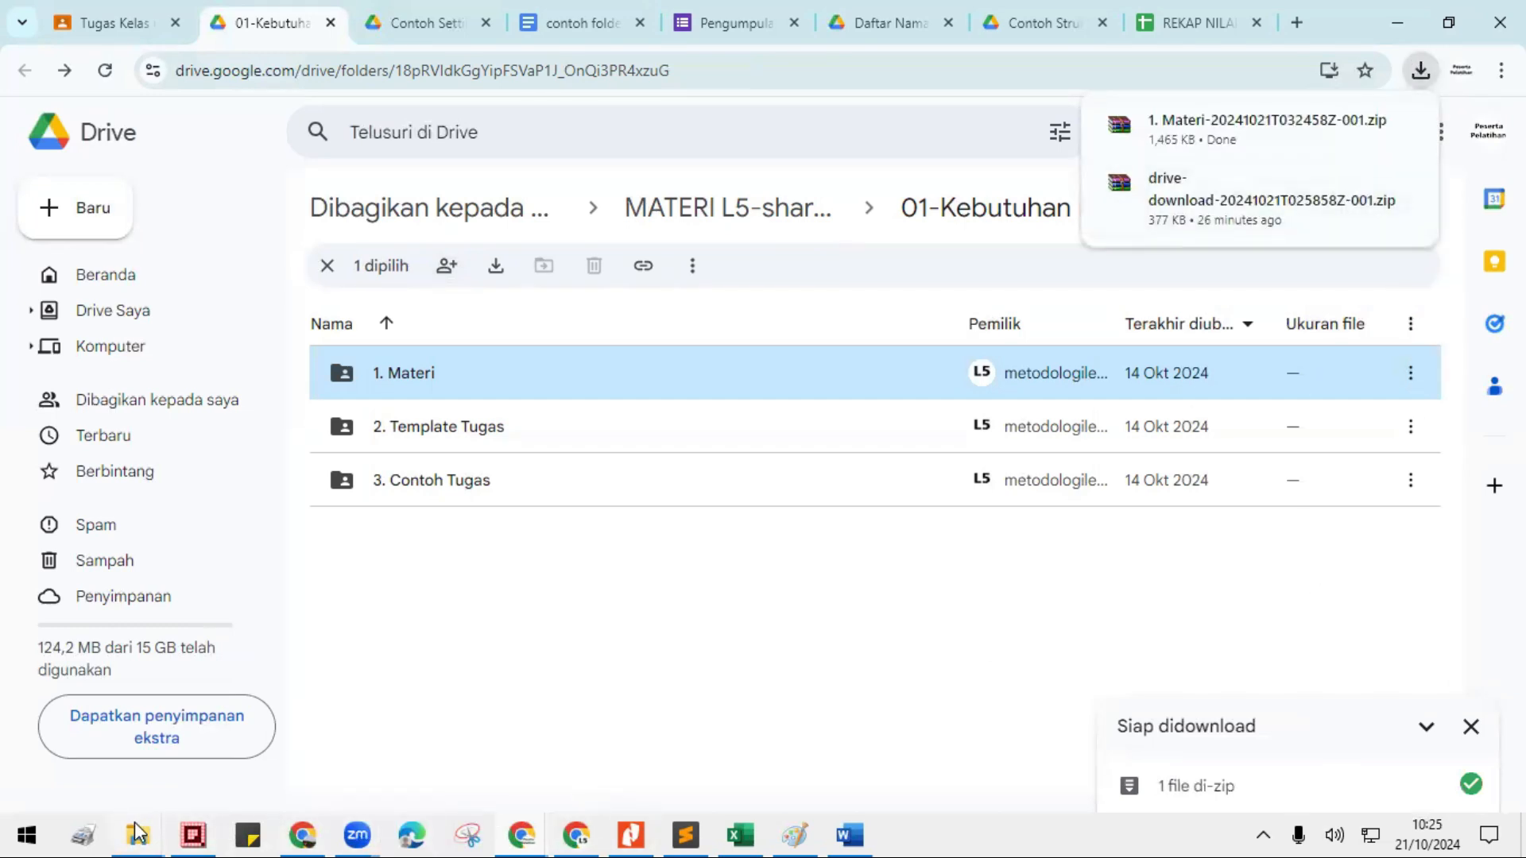
# - Switch to the Downloads folder in File Explorer and extract the downloaded 1. Materi zip archive there
pyautogui.moveTo(137, 835)
pyautogui.click(217, 768)
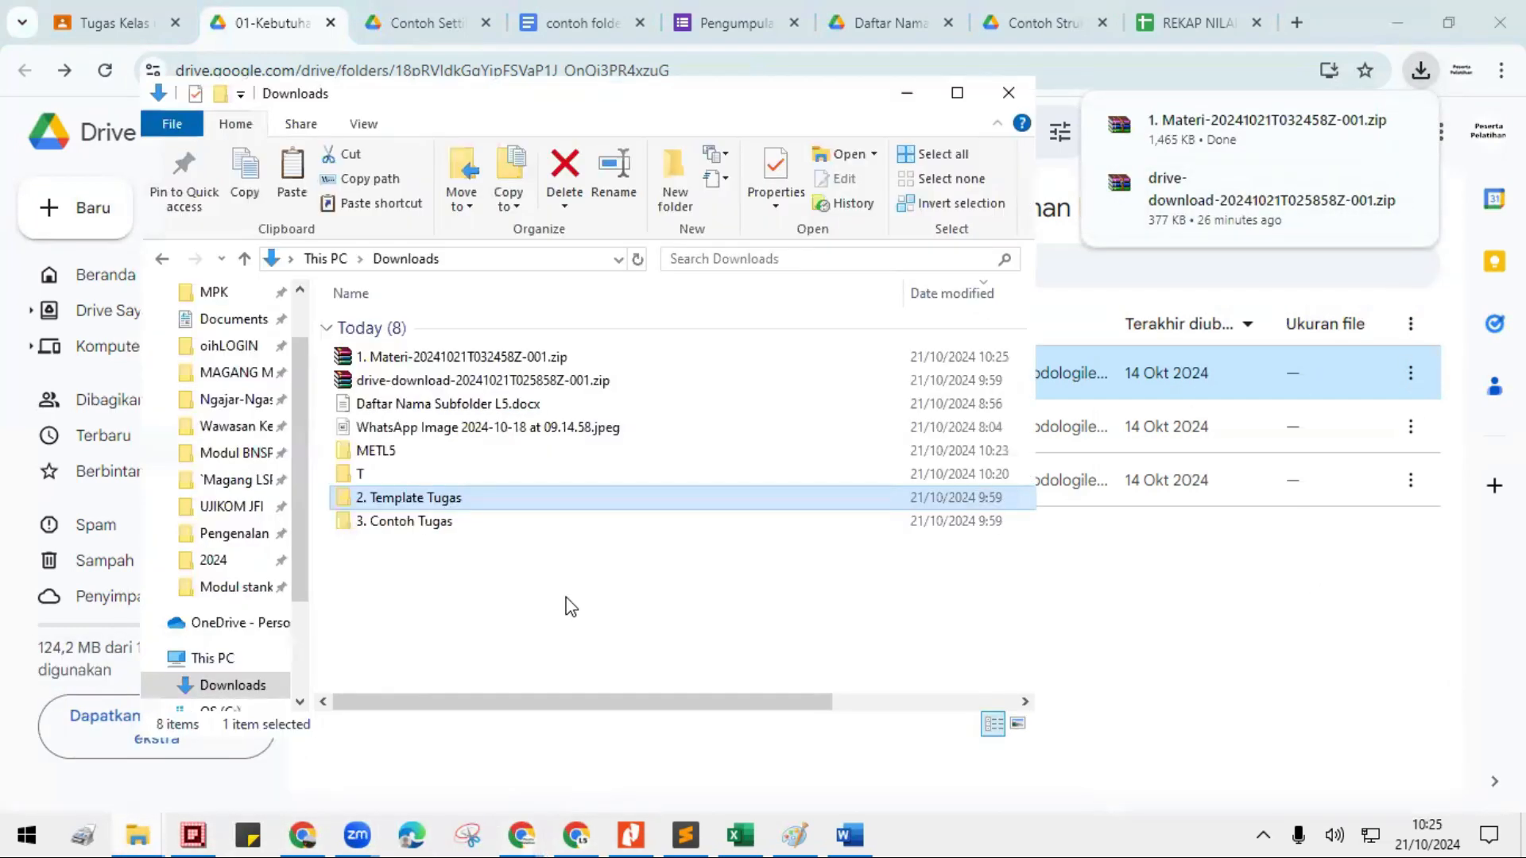
pyautogui.click(429, 360)
pyautogui.rightClick(430, 361)
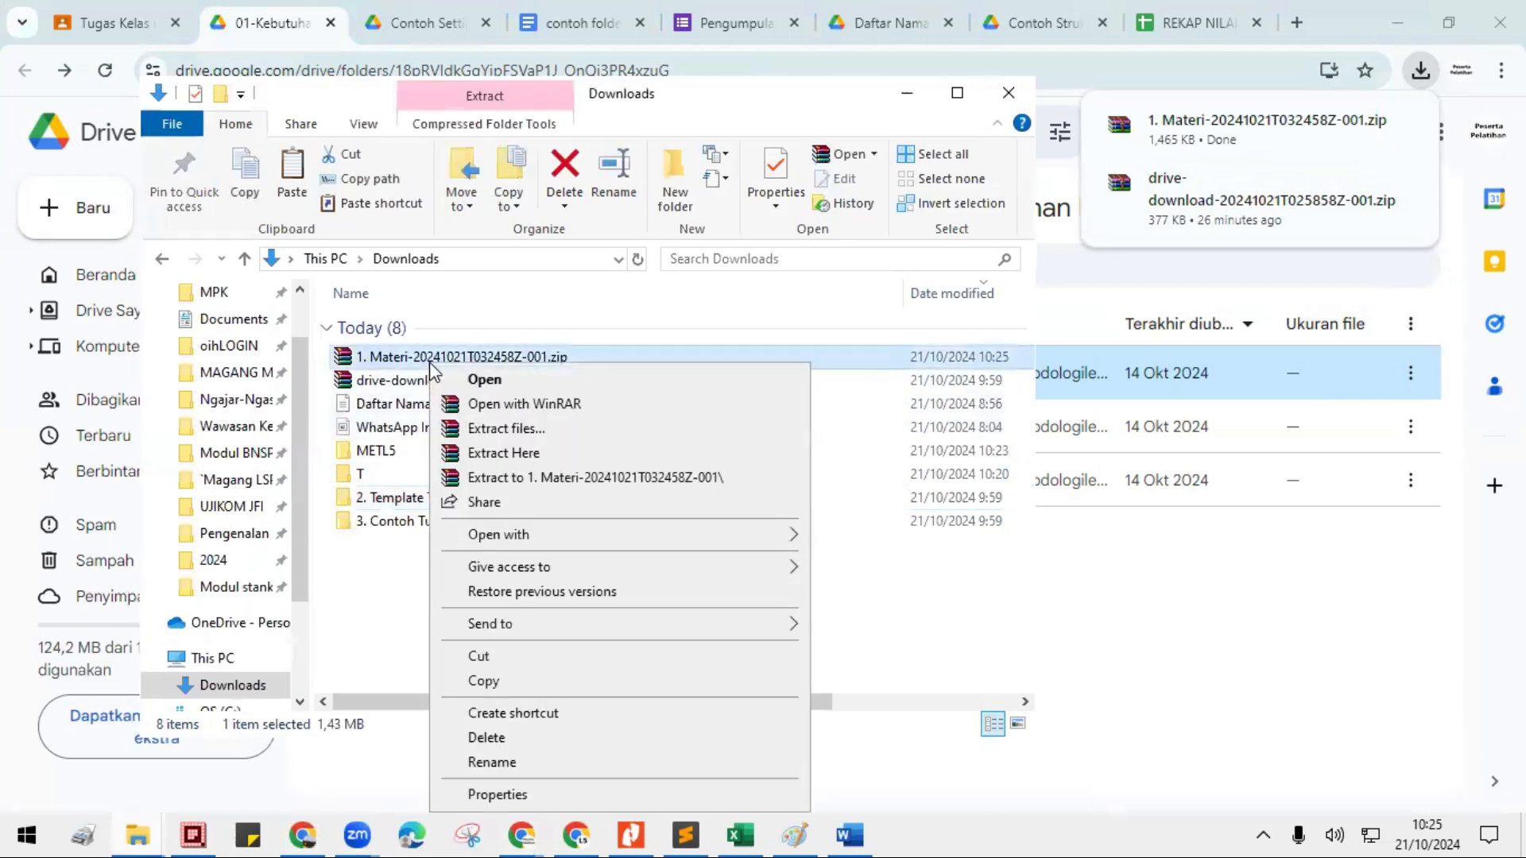
pyautogui.click(485, 453)
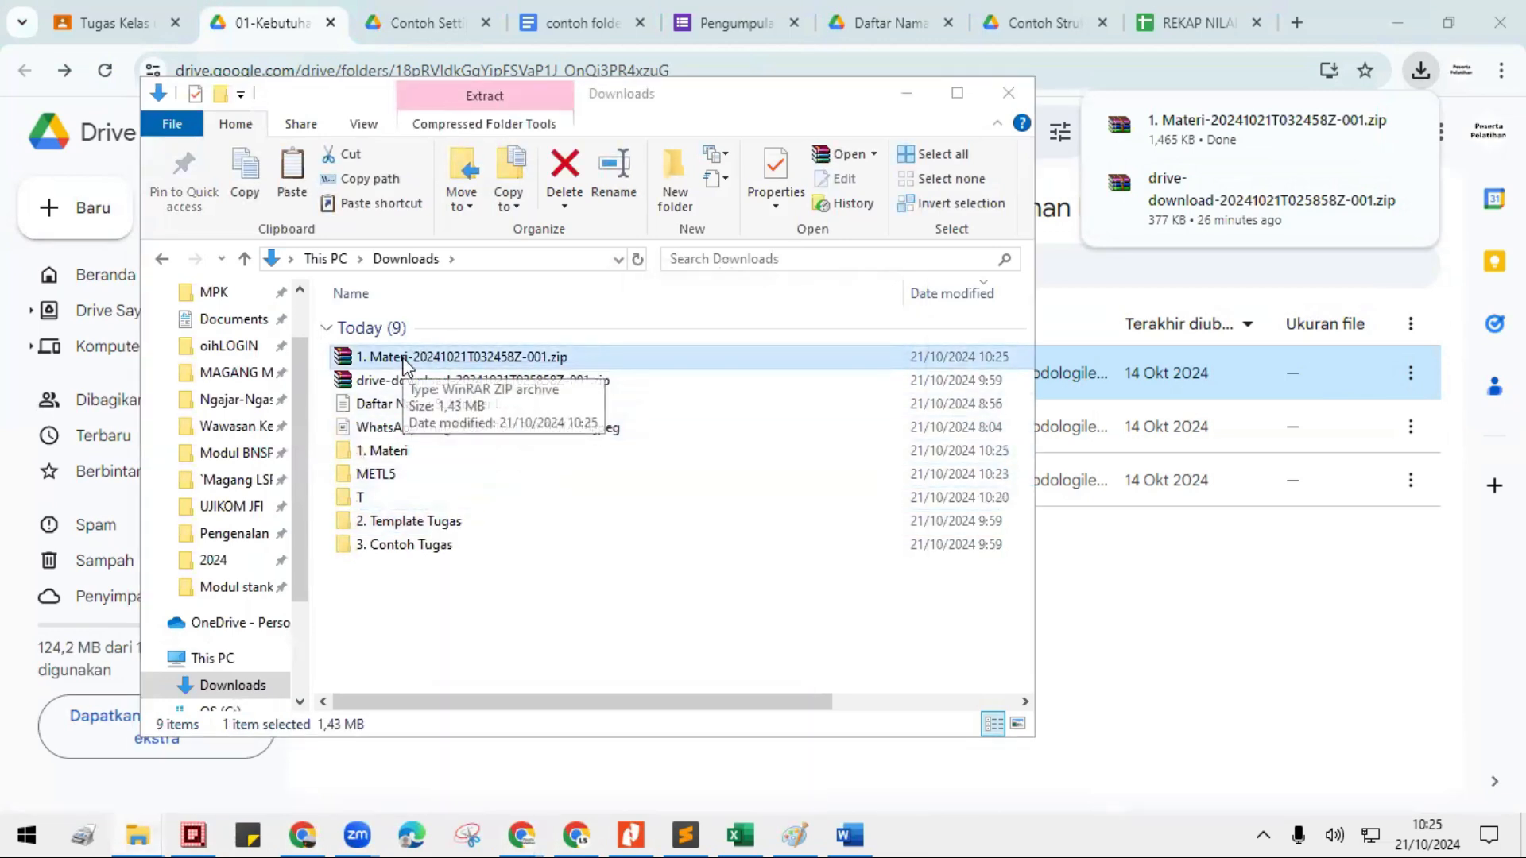
# - Select the 1. Materi, 2. Template Tugas and 3. Contoh Tugas folders in Downloads together and cut them
pyautogui.click(463, 625)
pyautogui.click(383, 460)
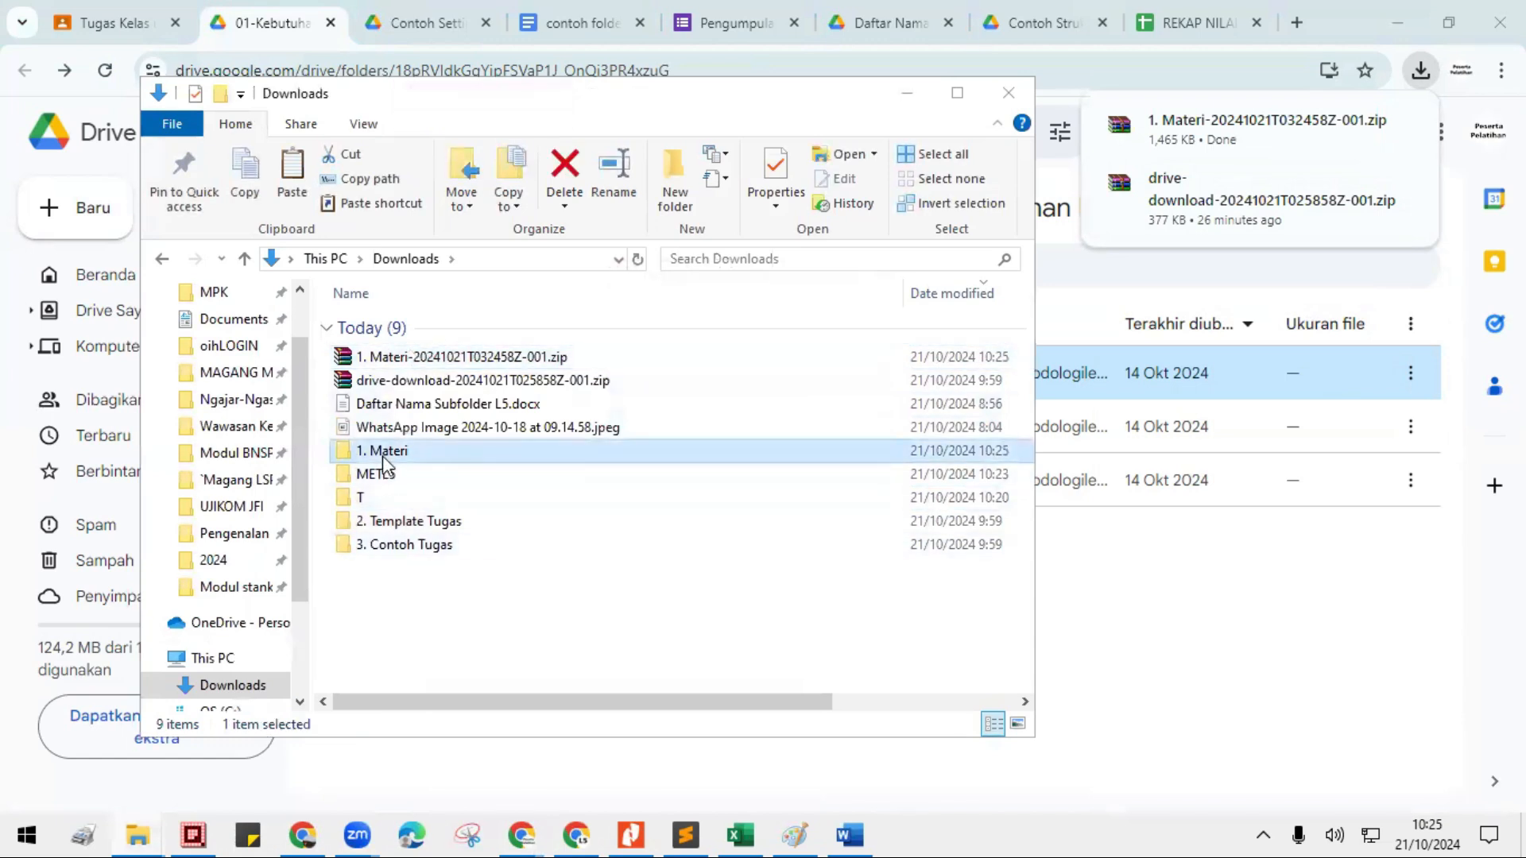
pyautogui.click(402, 526)
pyautogui.click(401, 549)
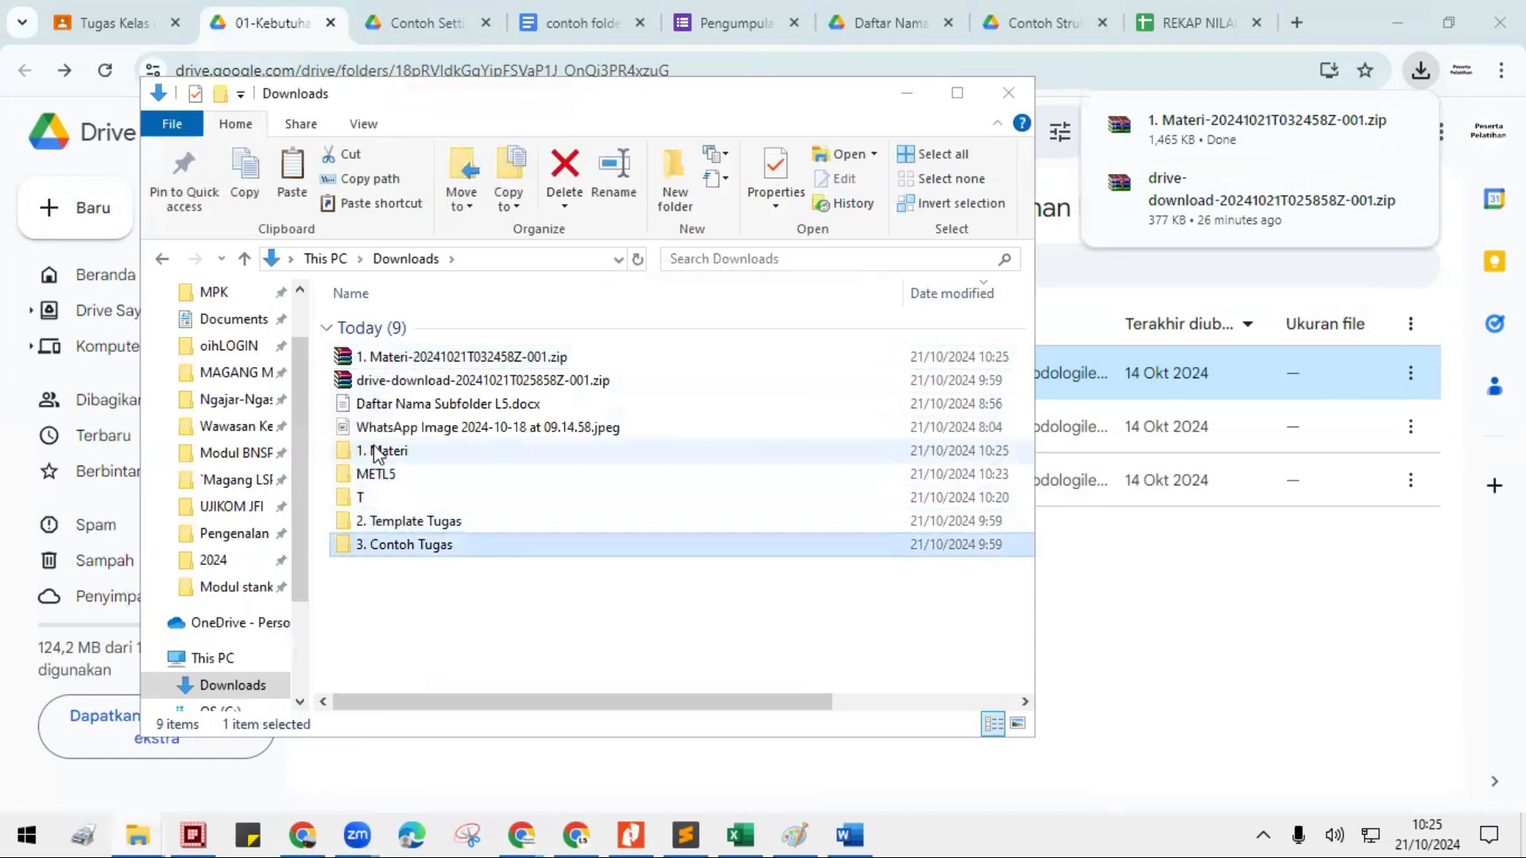
pyautogui.click(383, 453)
pyautogui.keyDown('ctrl'); pyautogui.click(392, 523); pyautogui.keyUp('ctrl')
pyautogui.keyDown('ctrl'); pyautogui.click(395, 546); pyautogui.keyUp('ctrl')
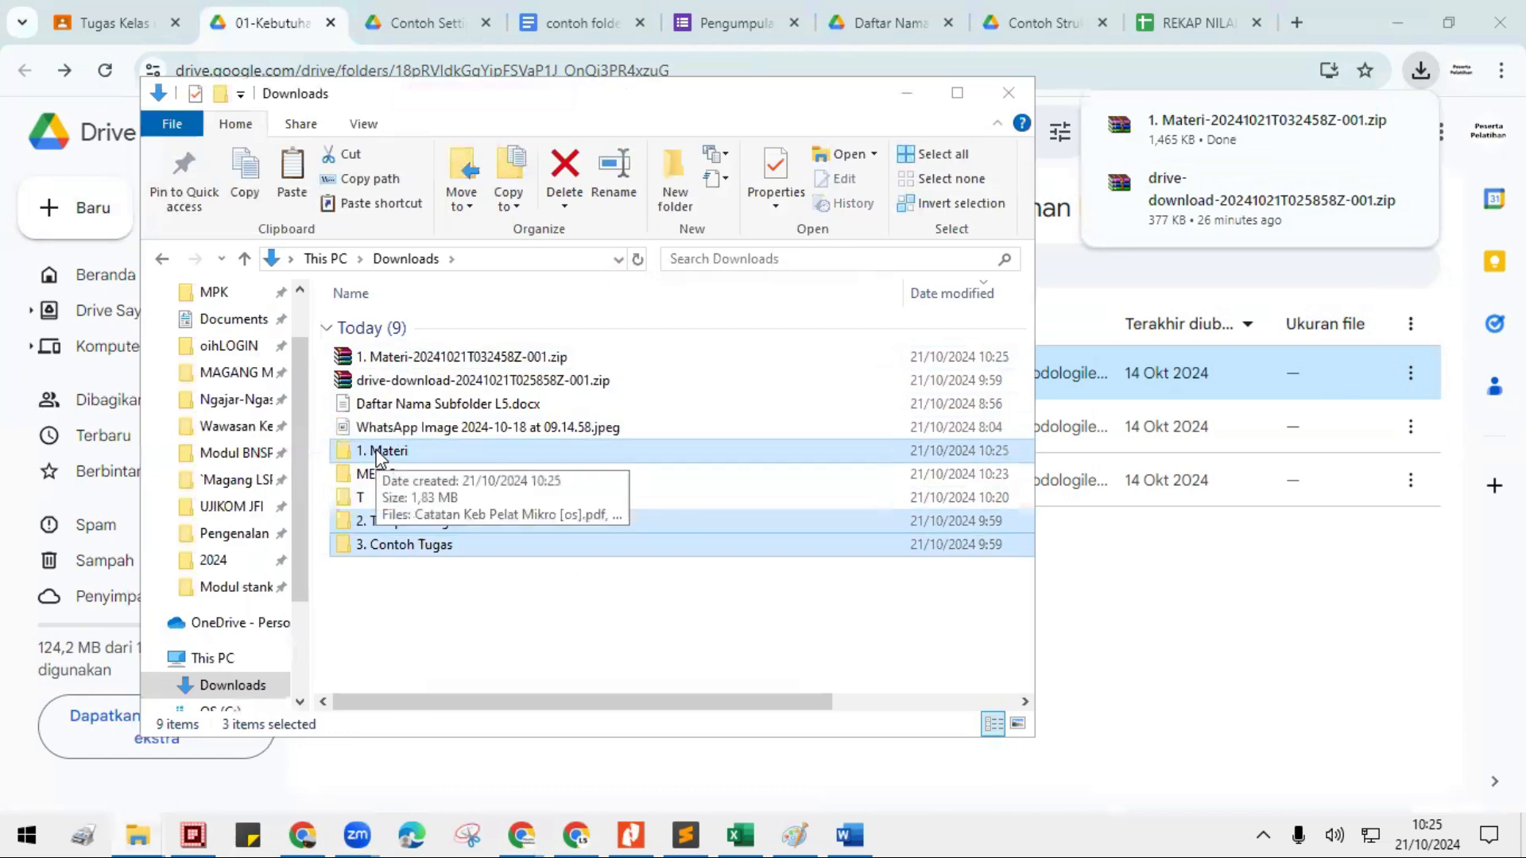
pyautogui.rightClick(378, 458)
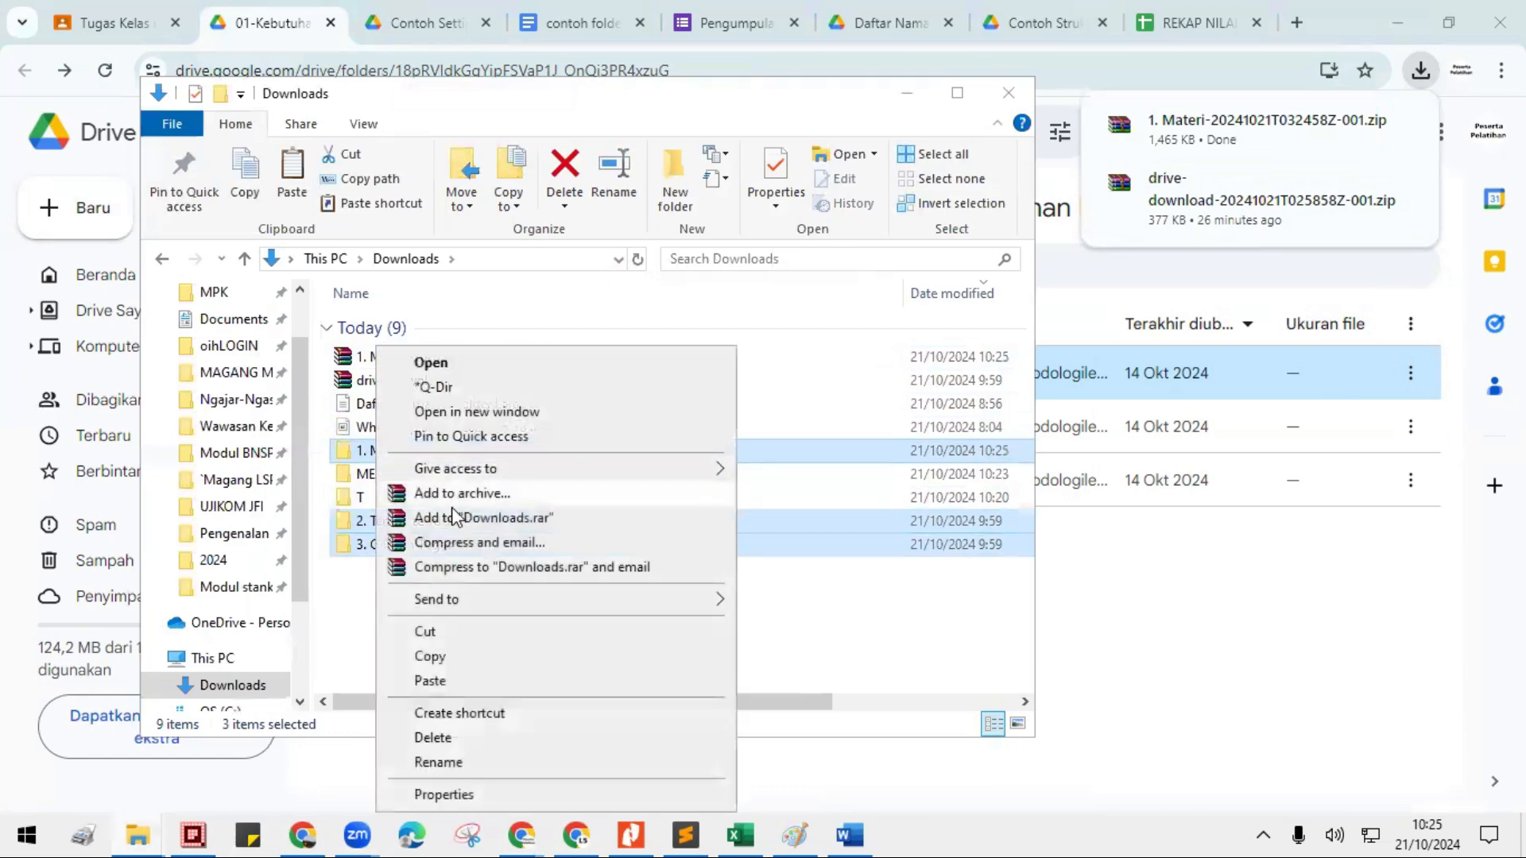
pyautogui.click(427, 636)
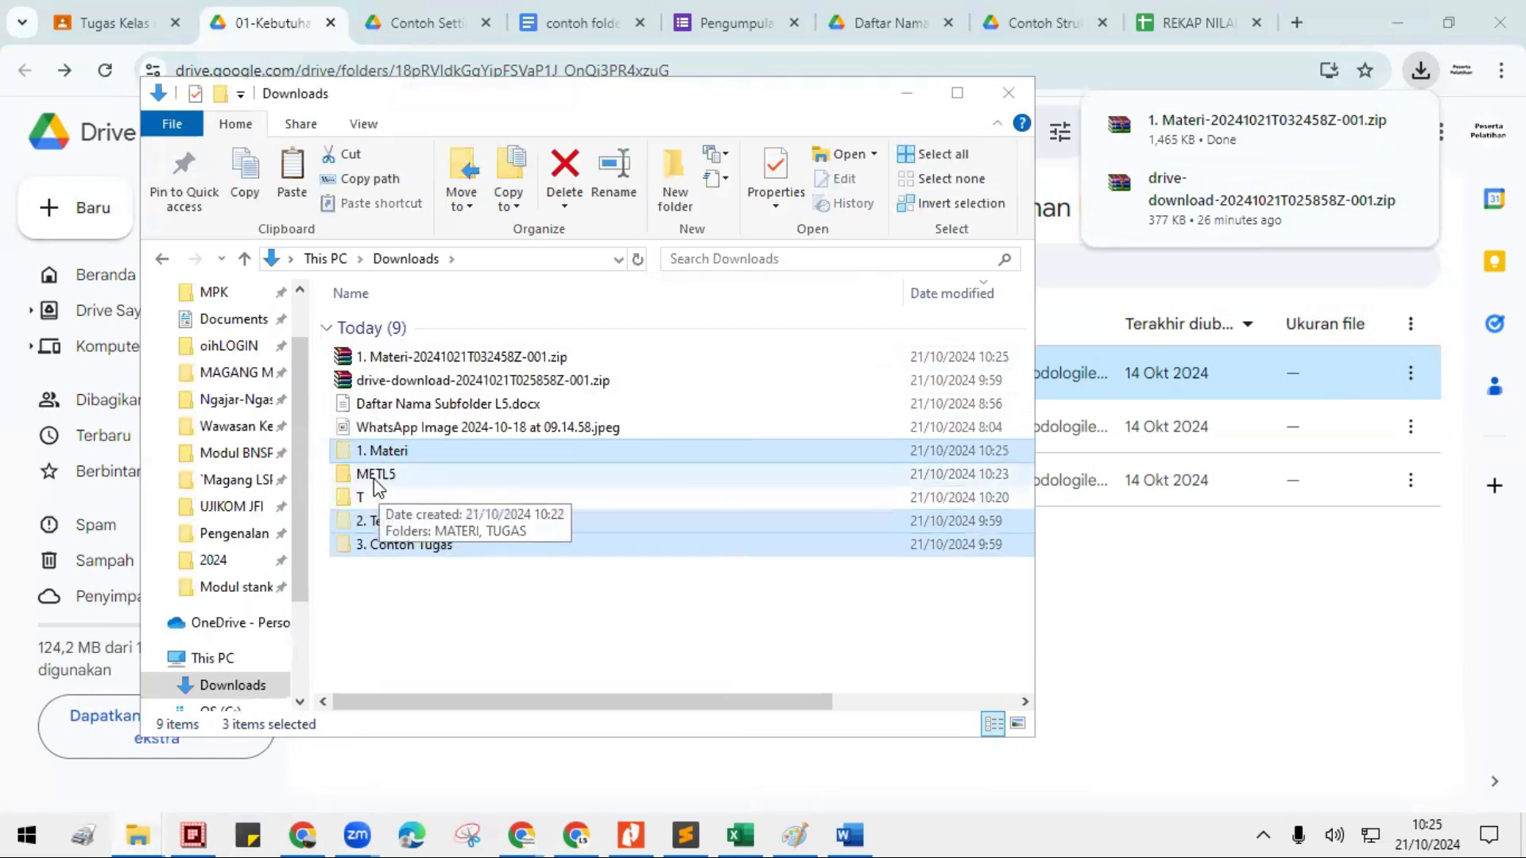
# - Paste the three cut folders into 01-Kebutuhan Pelatihan Mikro within the MATERI folder of METL5
pyautogui.doubleClick(373, 476)
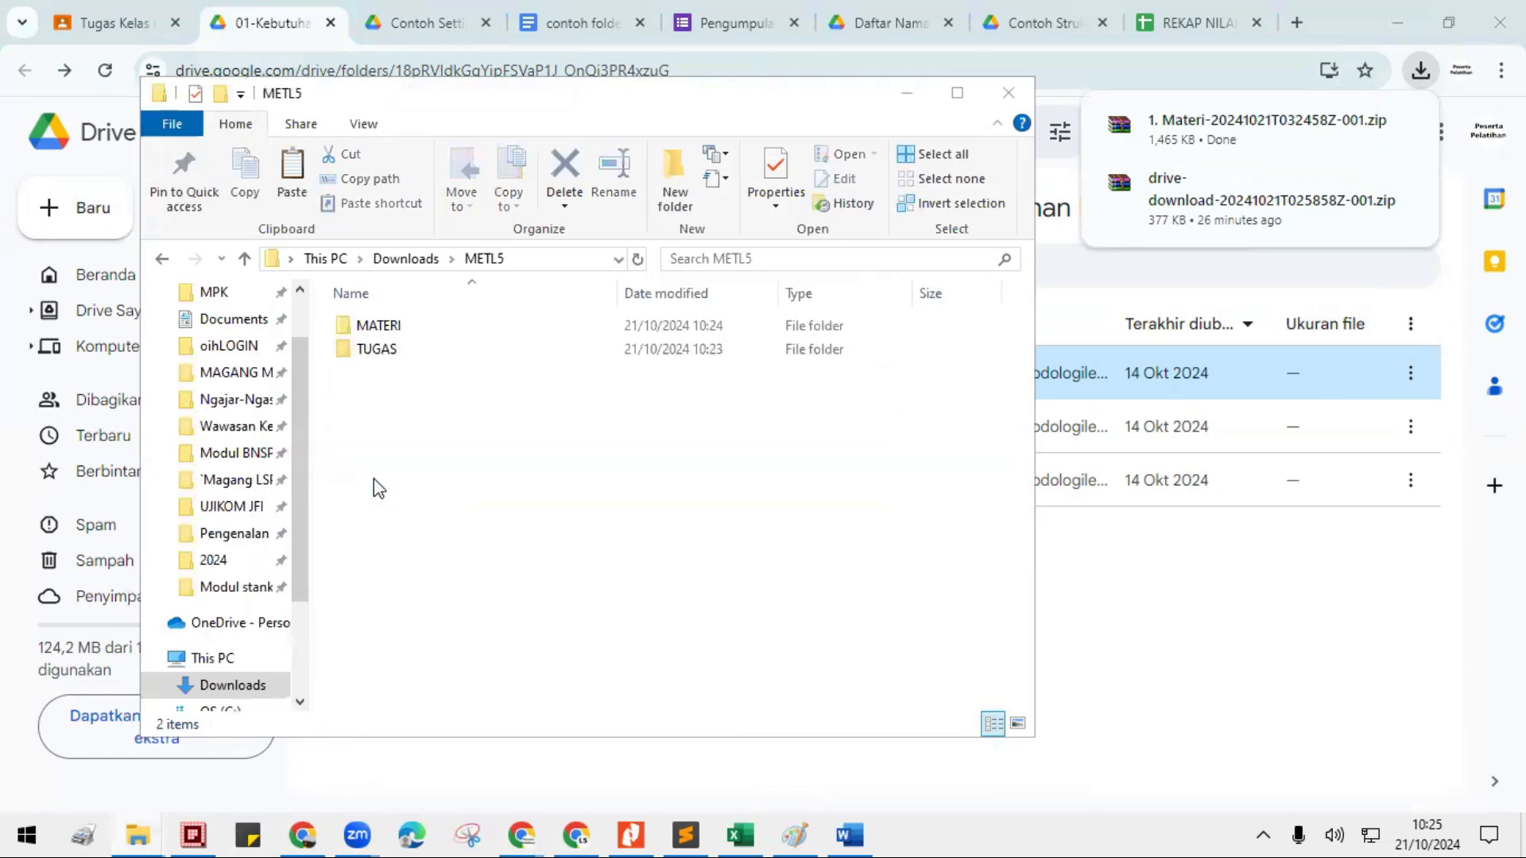
pyautogui.doubleClick(380, 327)
pyautogui.doubleClick(421, 327)
pyautogui.rightClick(412, 389)
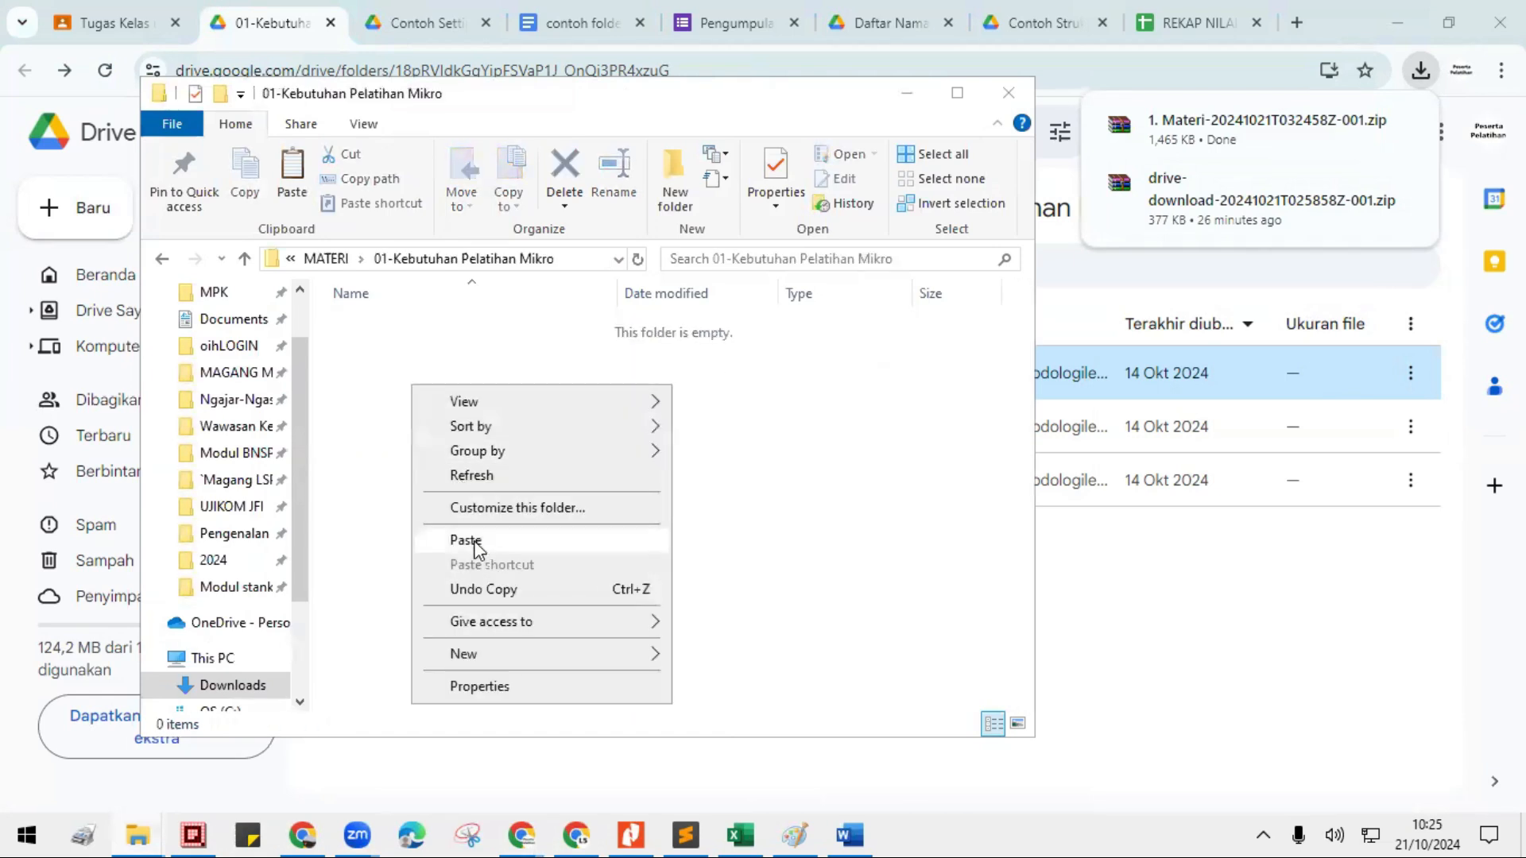
pyautogui.click(469, 538)
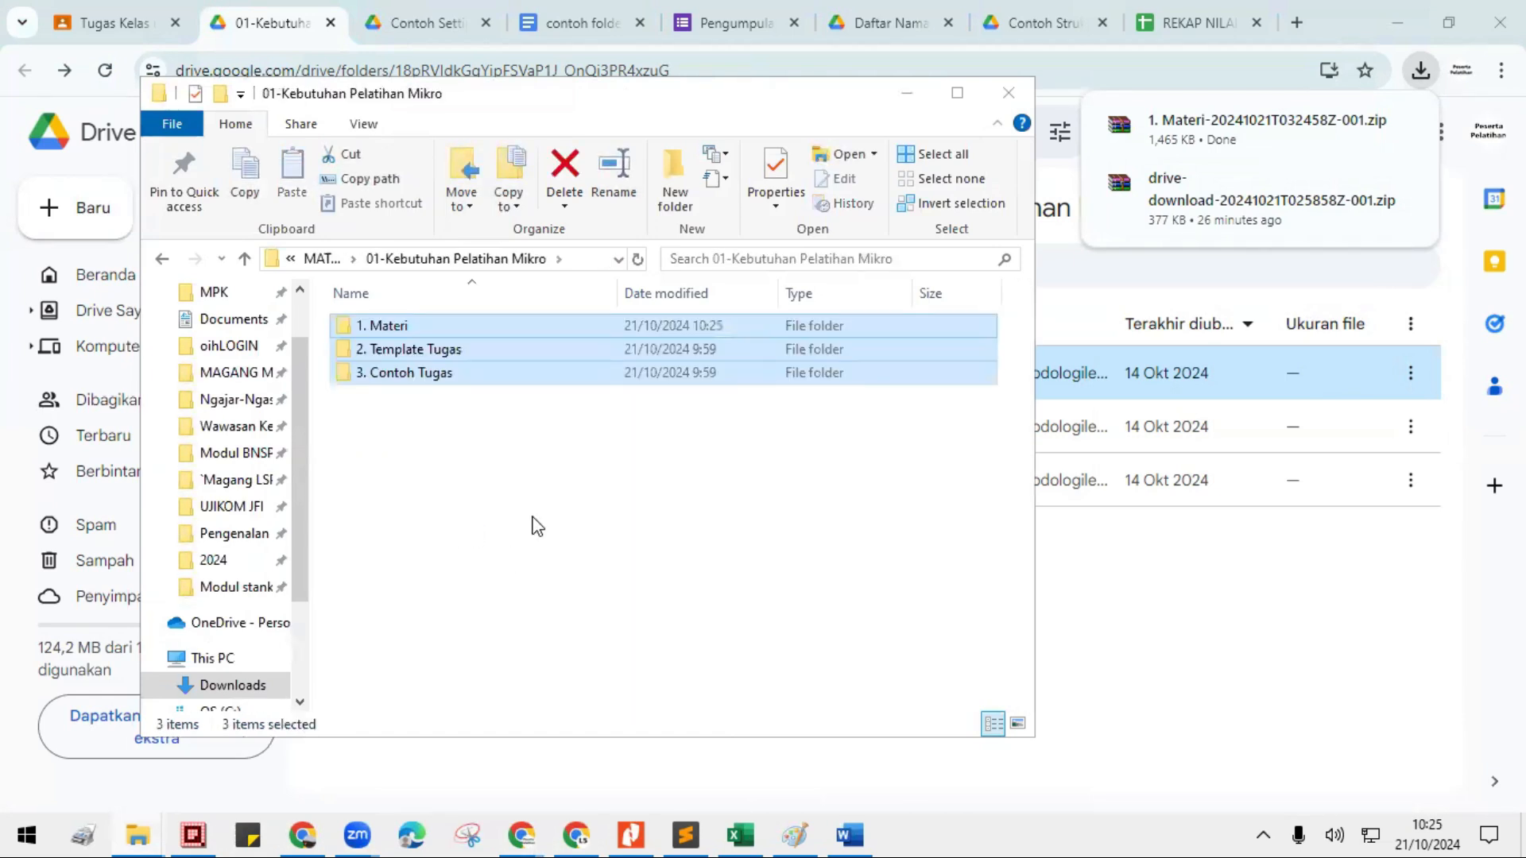
pyautogui.click(468, 439)
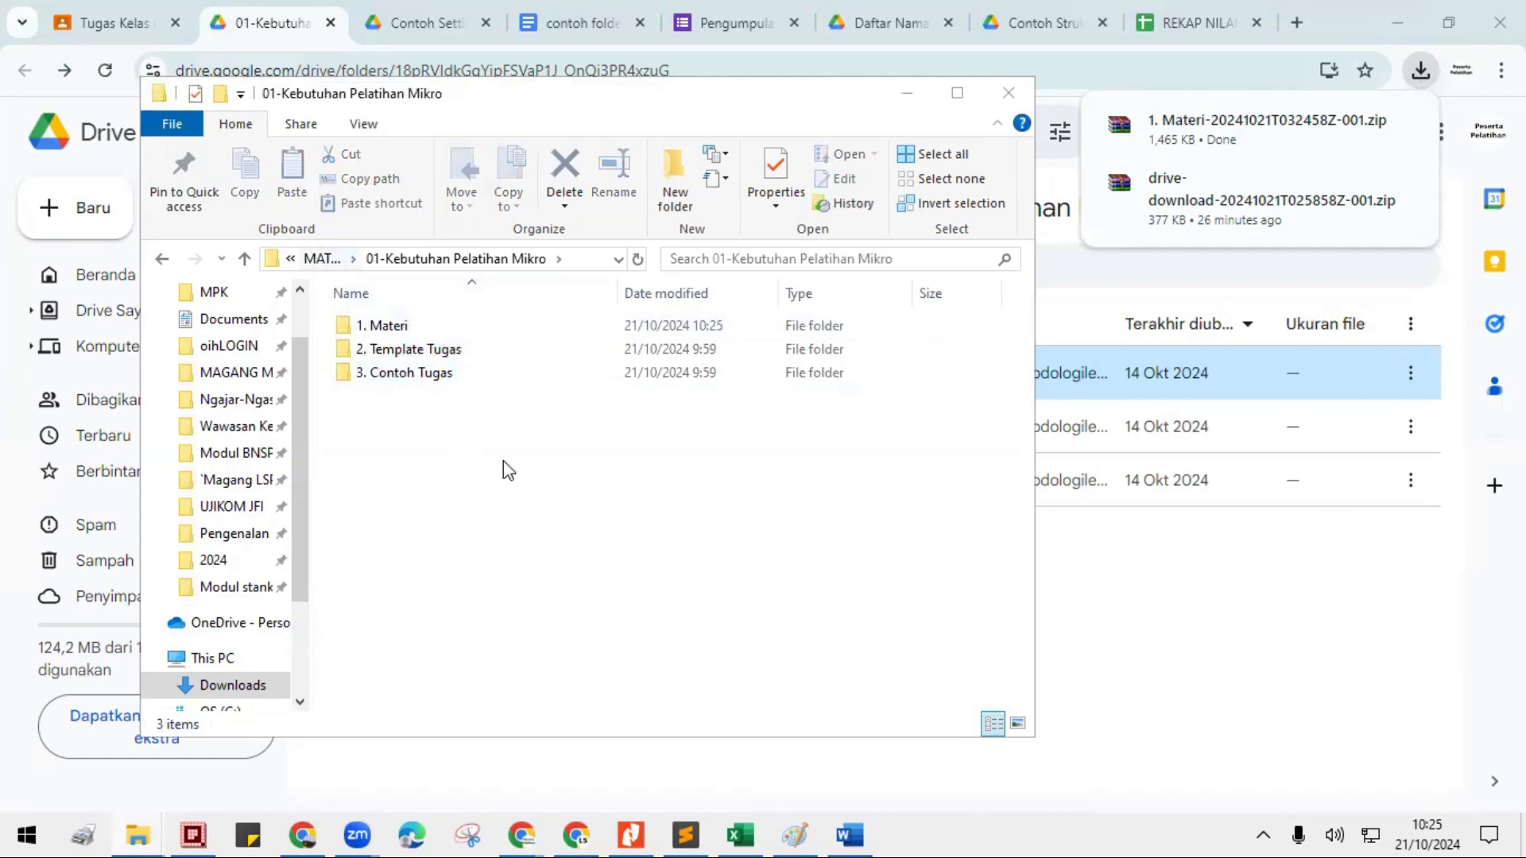
# - Go back to the METL5 folder and rename its MATERI folder as MATERI-download
pyautogui.hotkey('alt', 'Left')
pyautogui.click(413, 259)
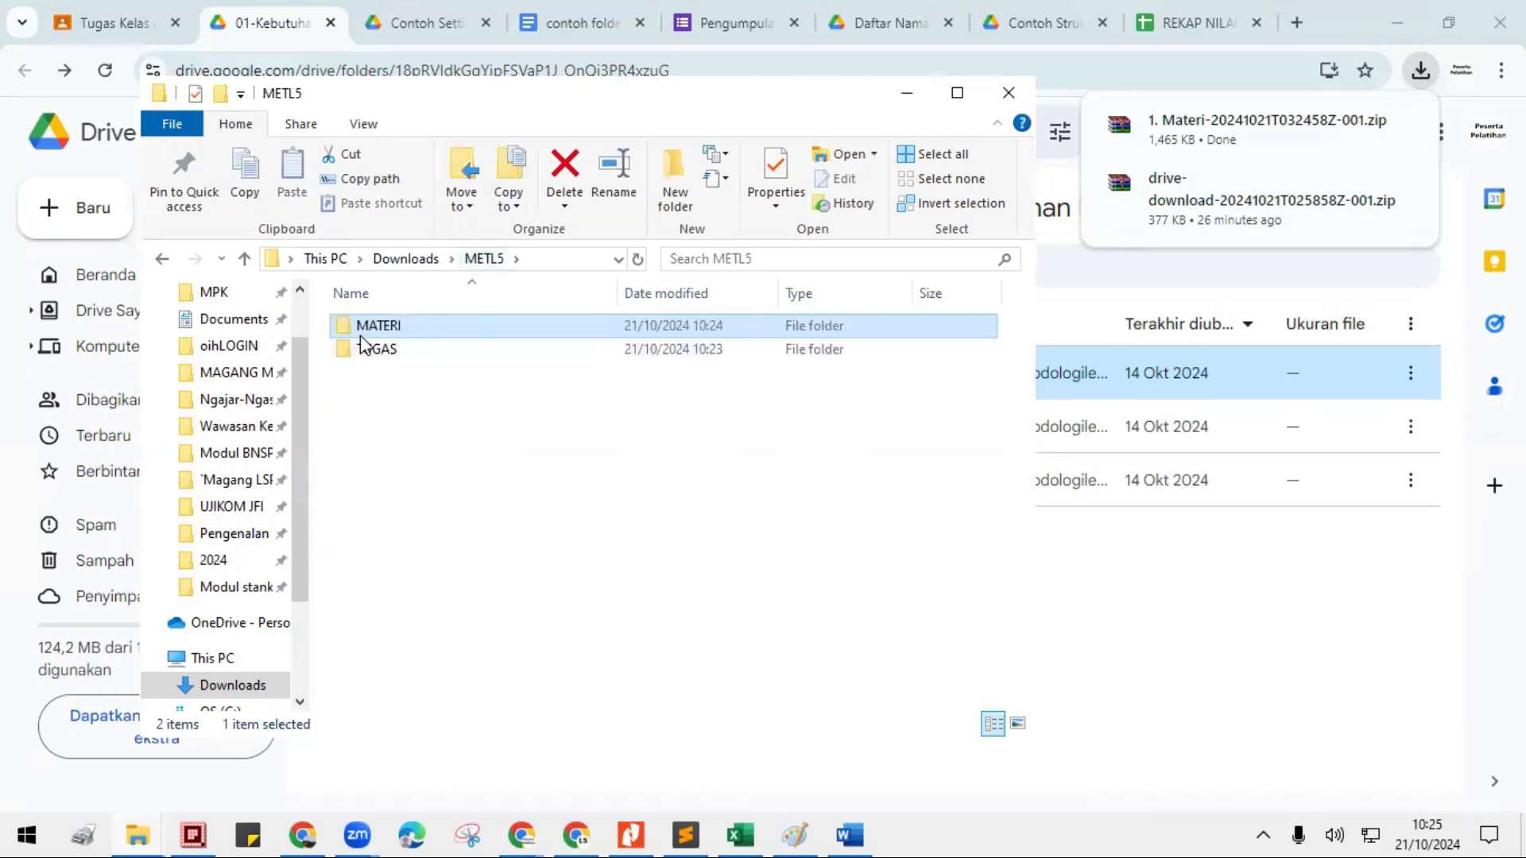
pyautogui.click(398, 259)
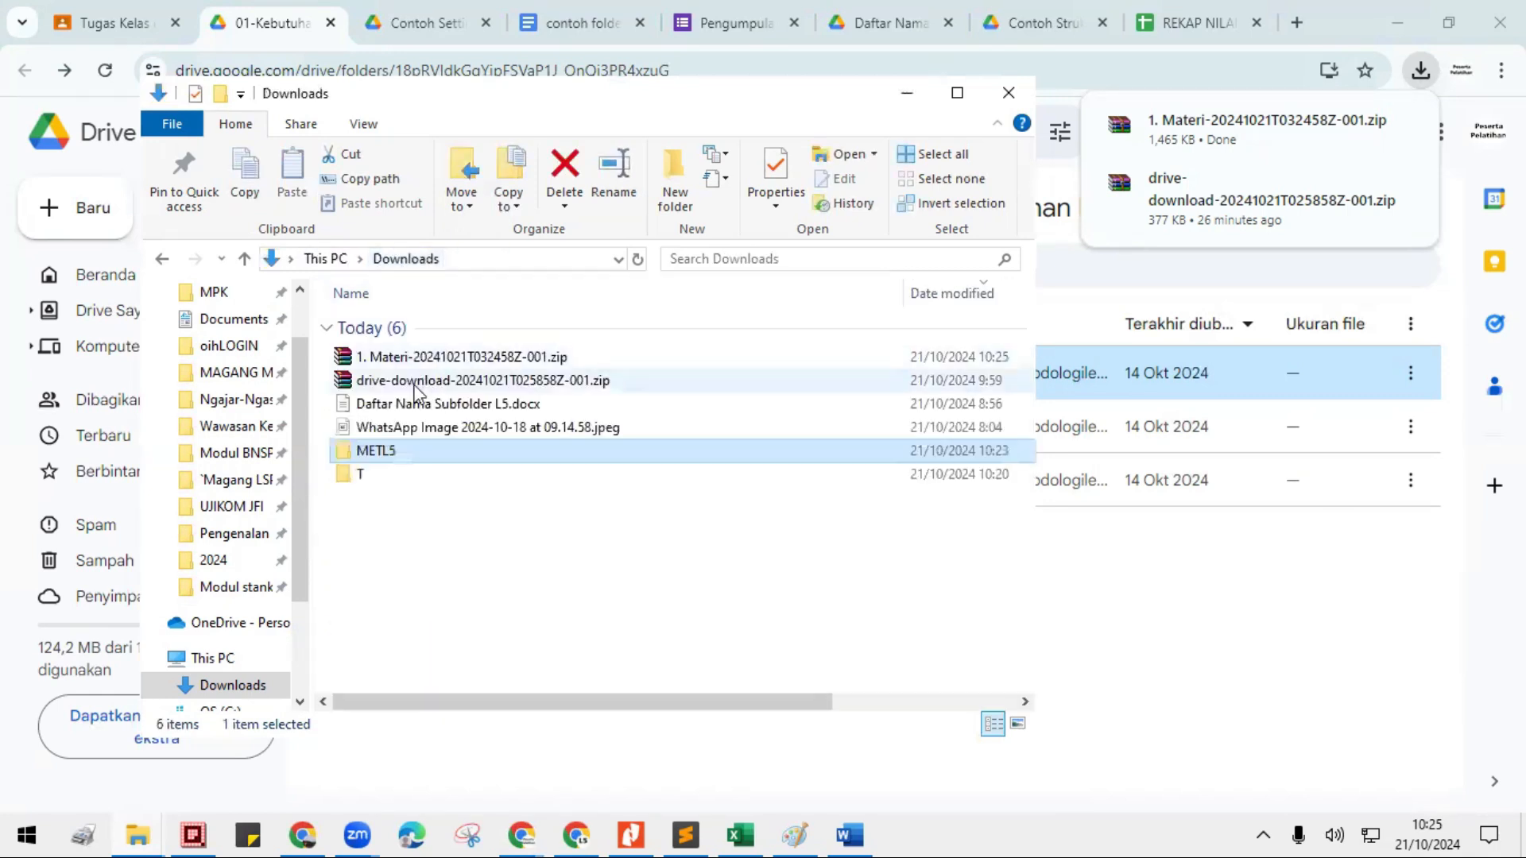
pyautogui.doubleClick(389, 460)
pyautogui.click(382, 326)
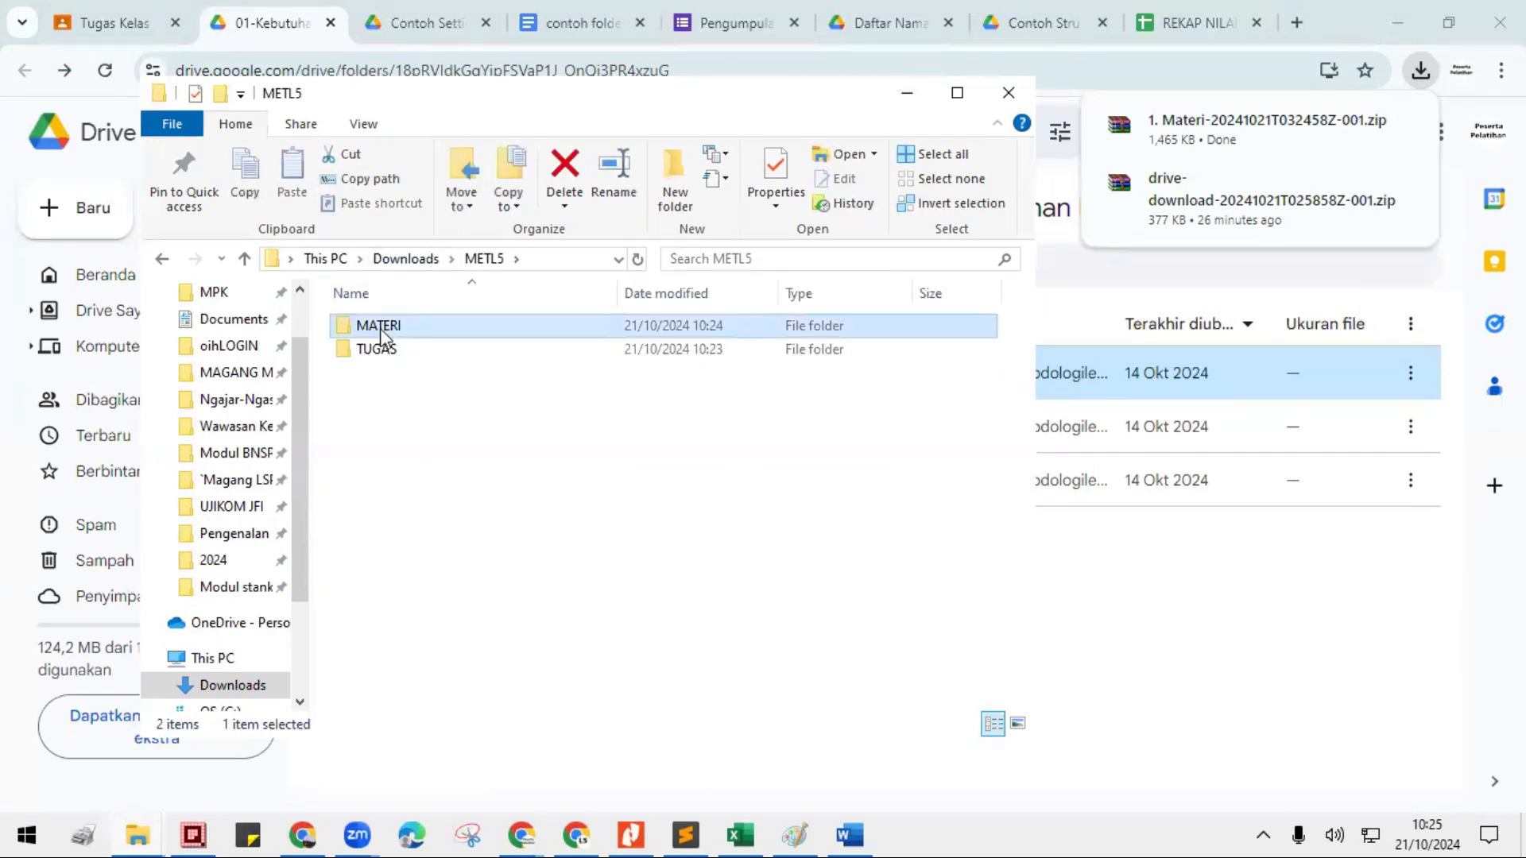
pyautogui.doubleClick(381, 326)
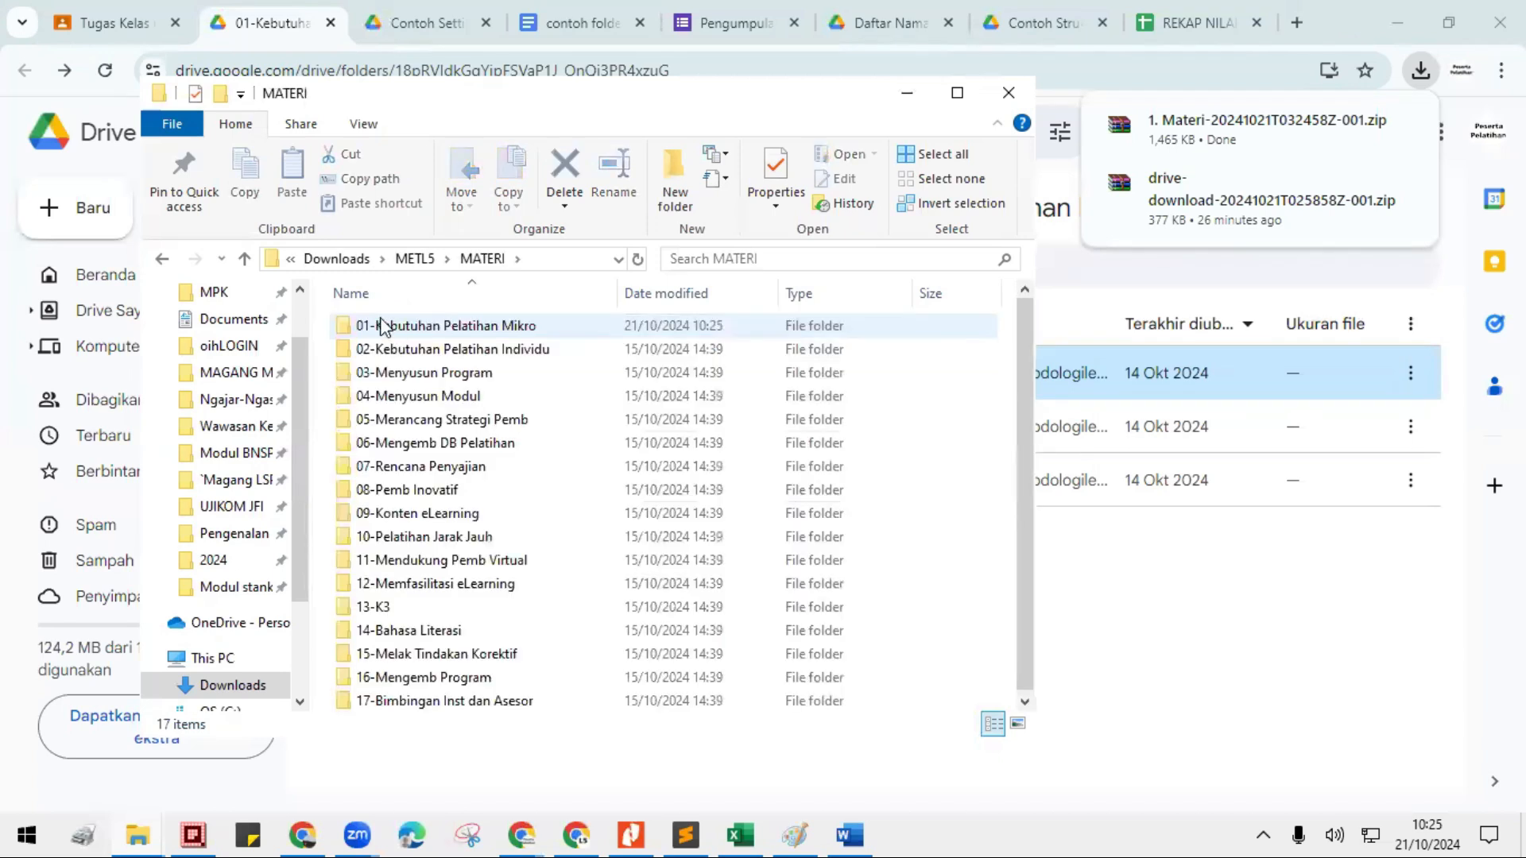
pyautogui.click(417, 259)
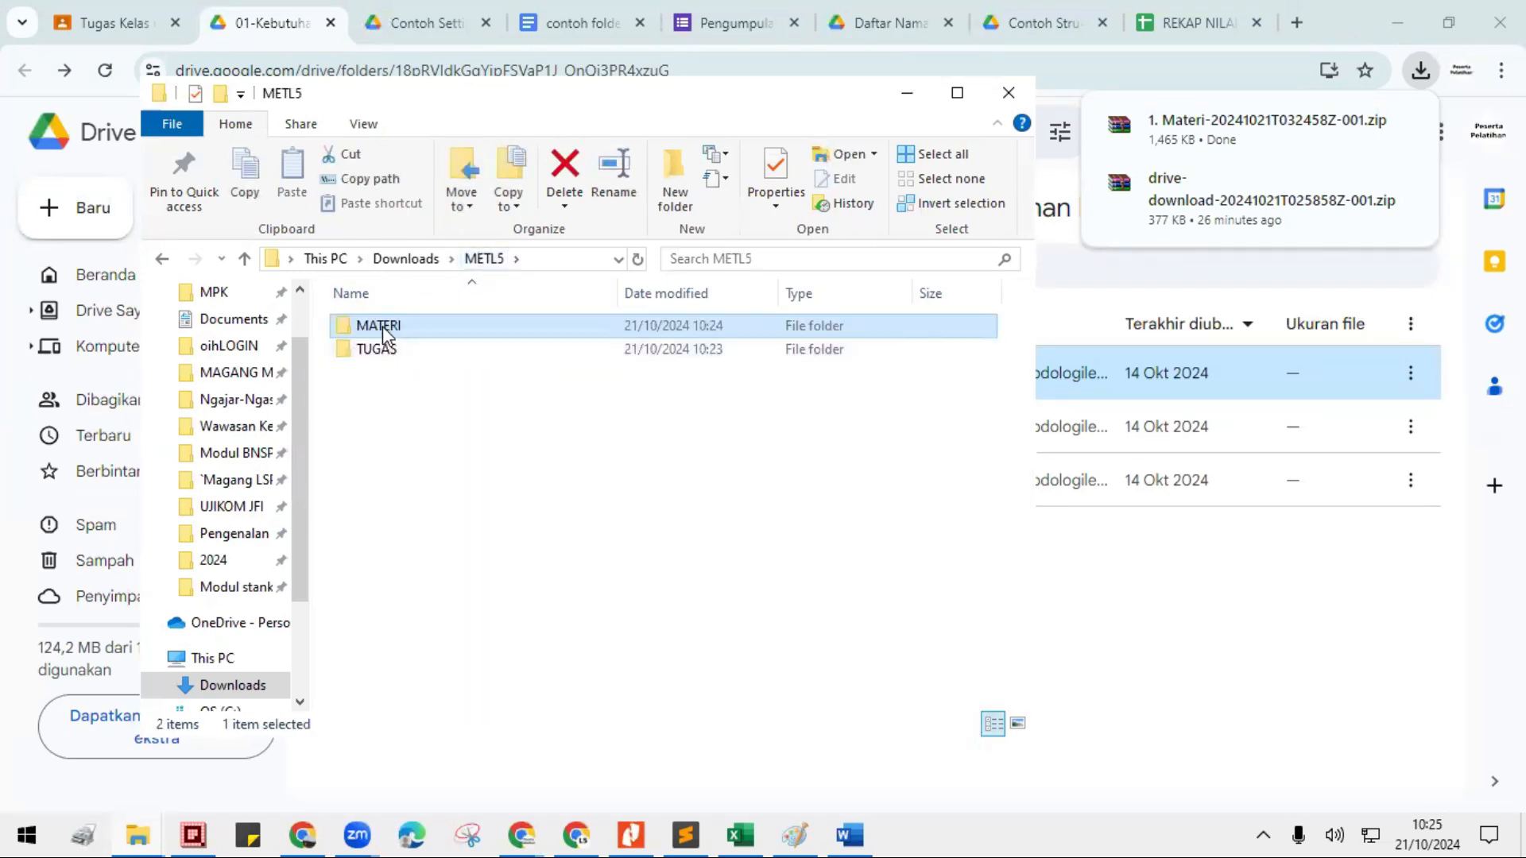
pyautogui.click(383, 324)
pyautogui.click(420, 327)
pyautogui.write('-')
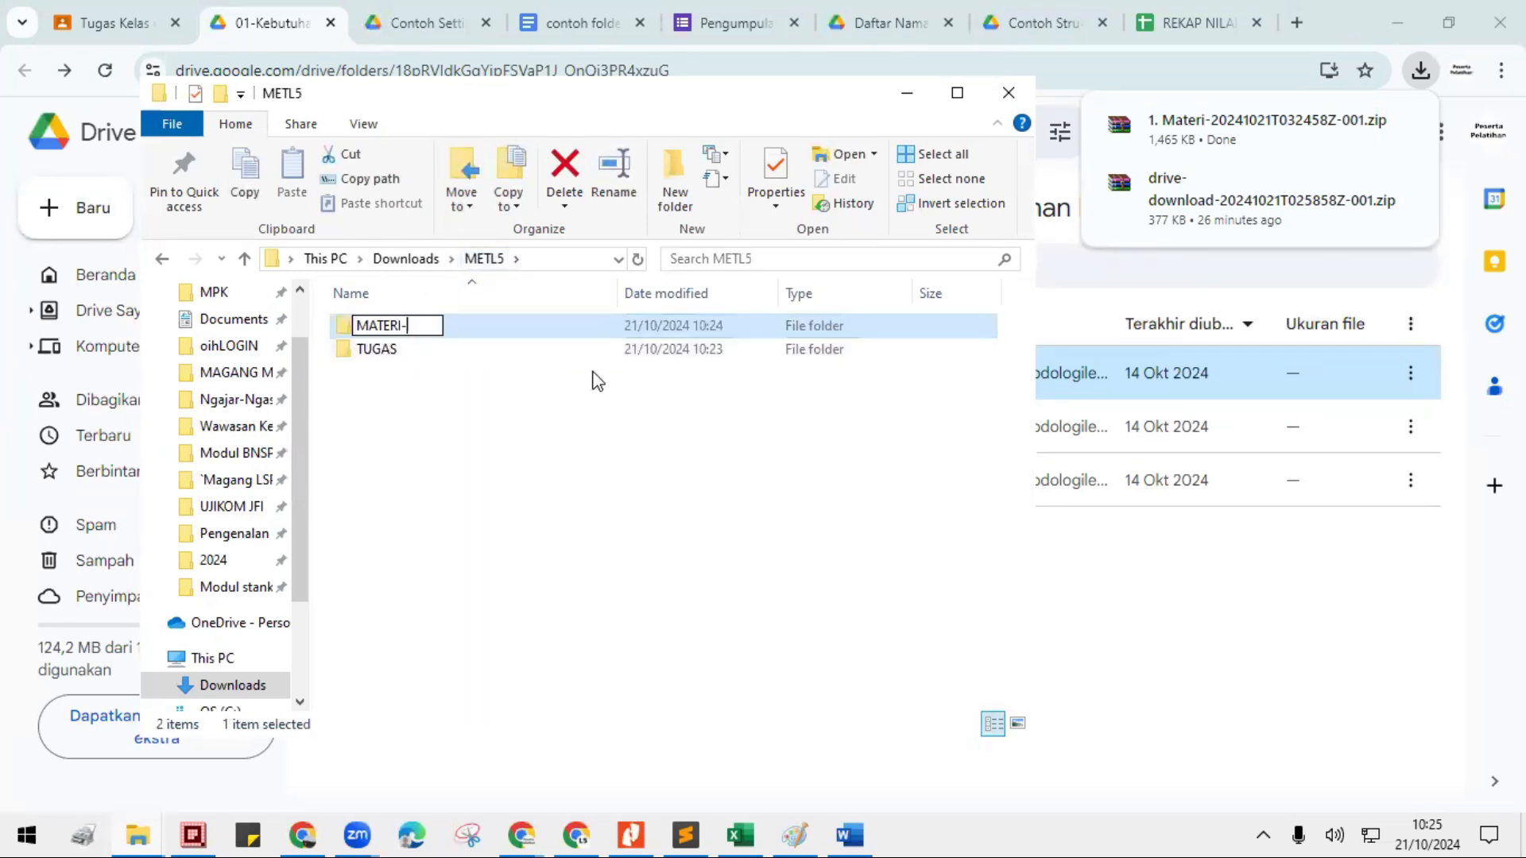
pyautogui.write('download')
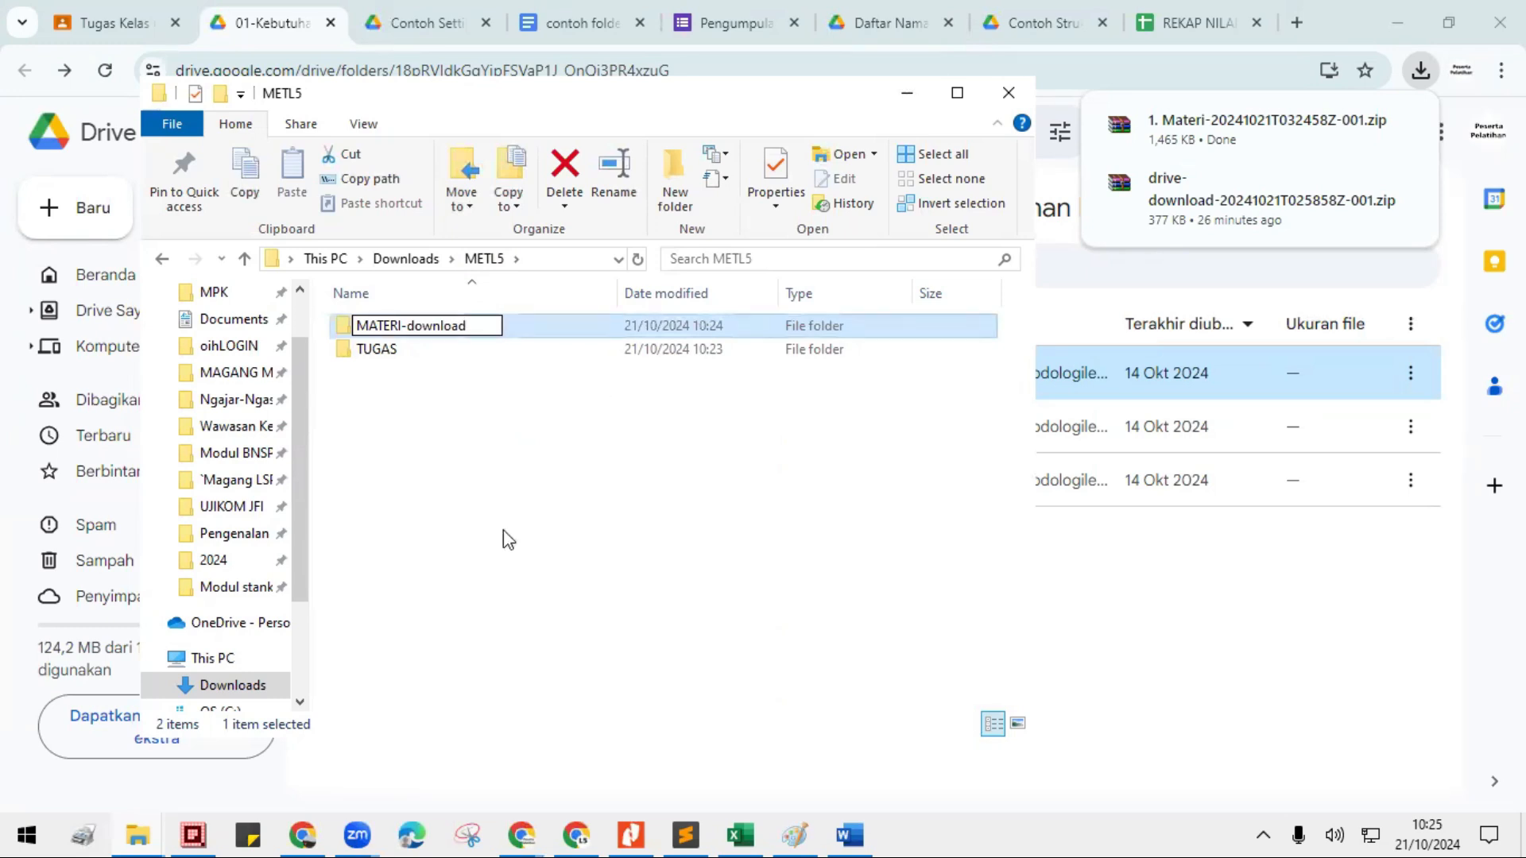
pyautogui.click(502, 530)
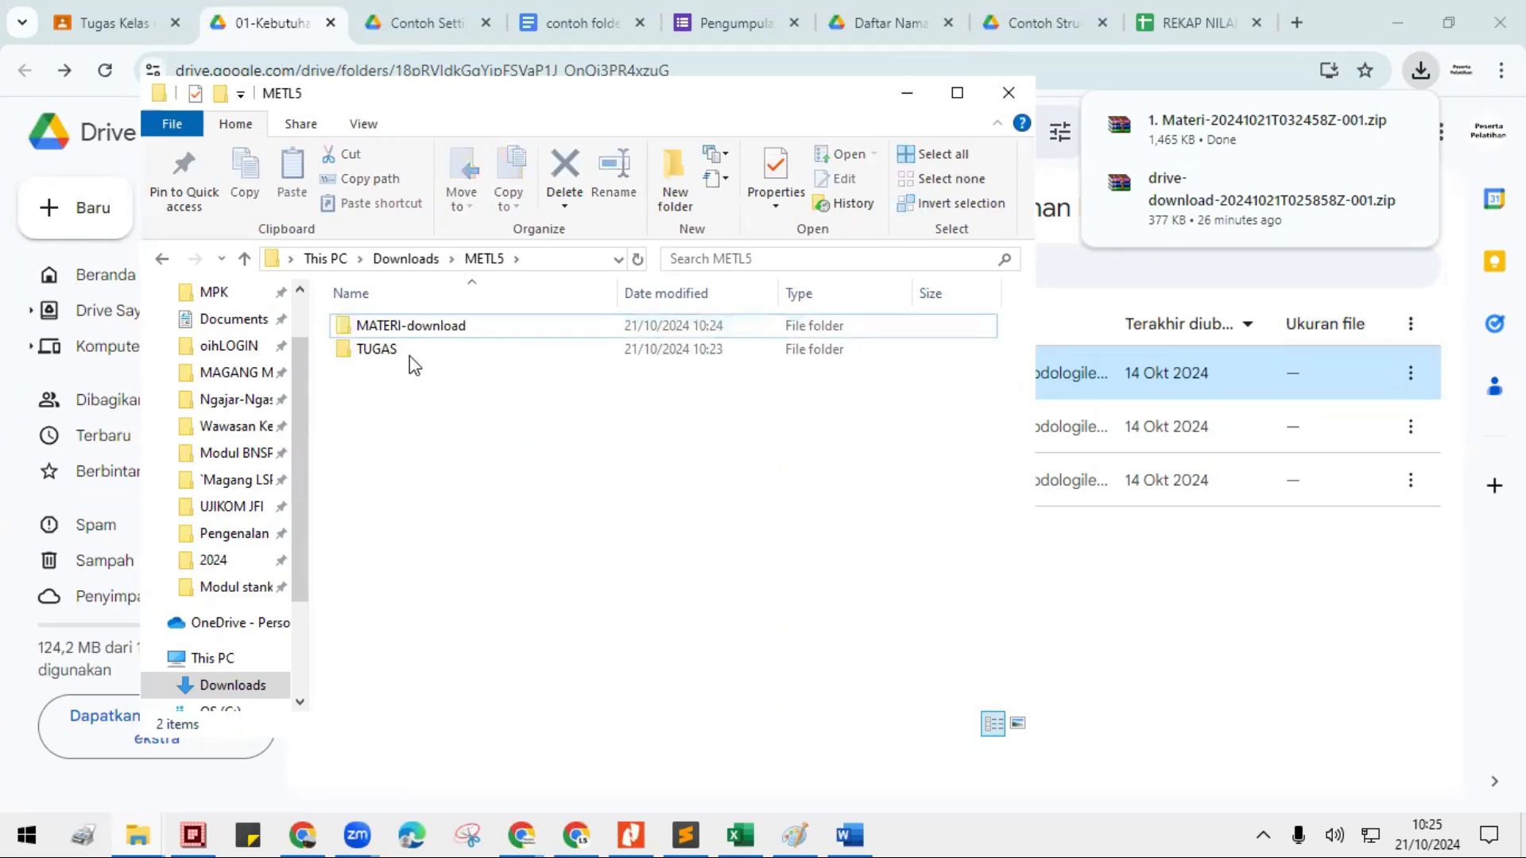
# - Review the contents of 01-Kebutuhan Pelatihan Mikro inside MATERI-download and of the TUGAS folder in METL5
pyautogui.click(397, 333)
pyautogui.doubleClick(381, 326)
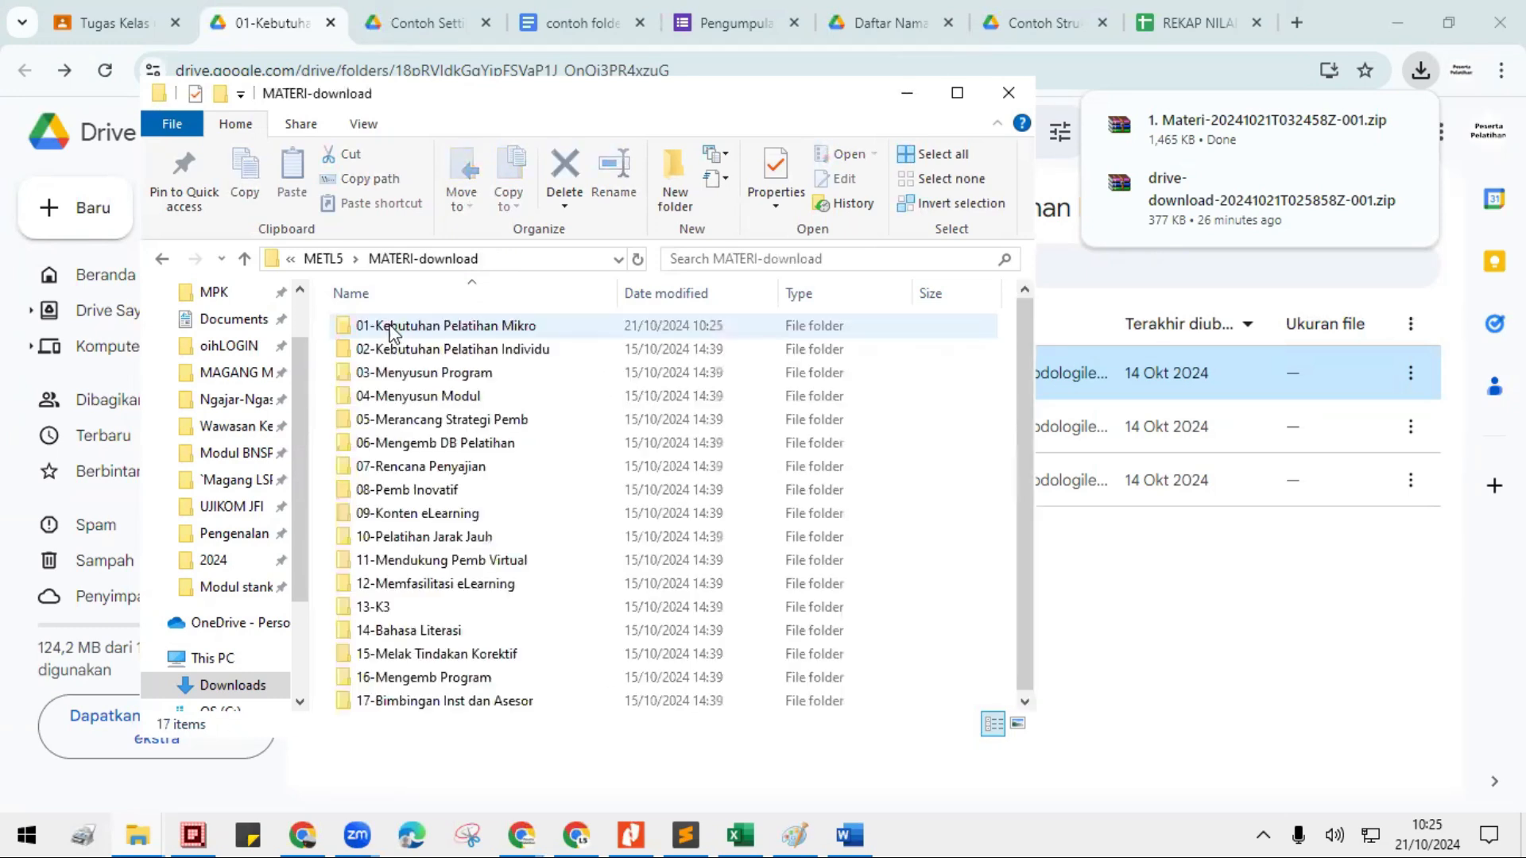
pyautogui.doubleClick(439, 327)
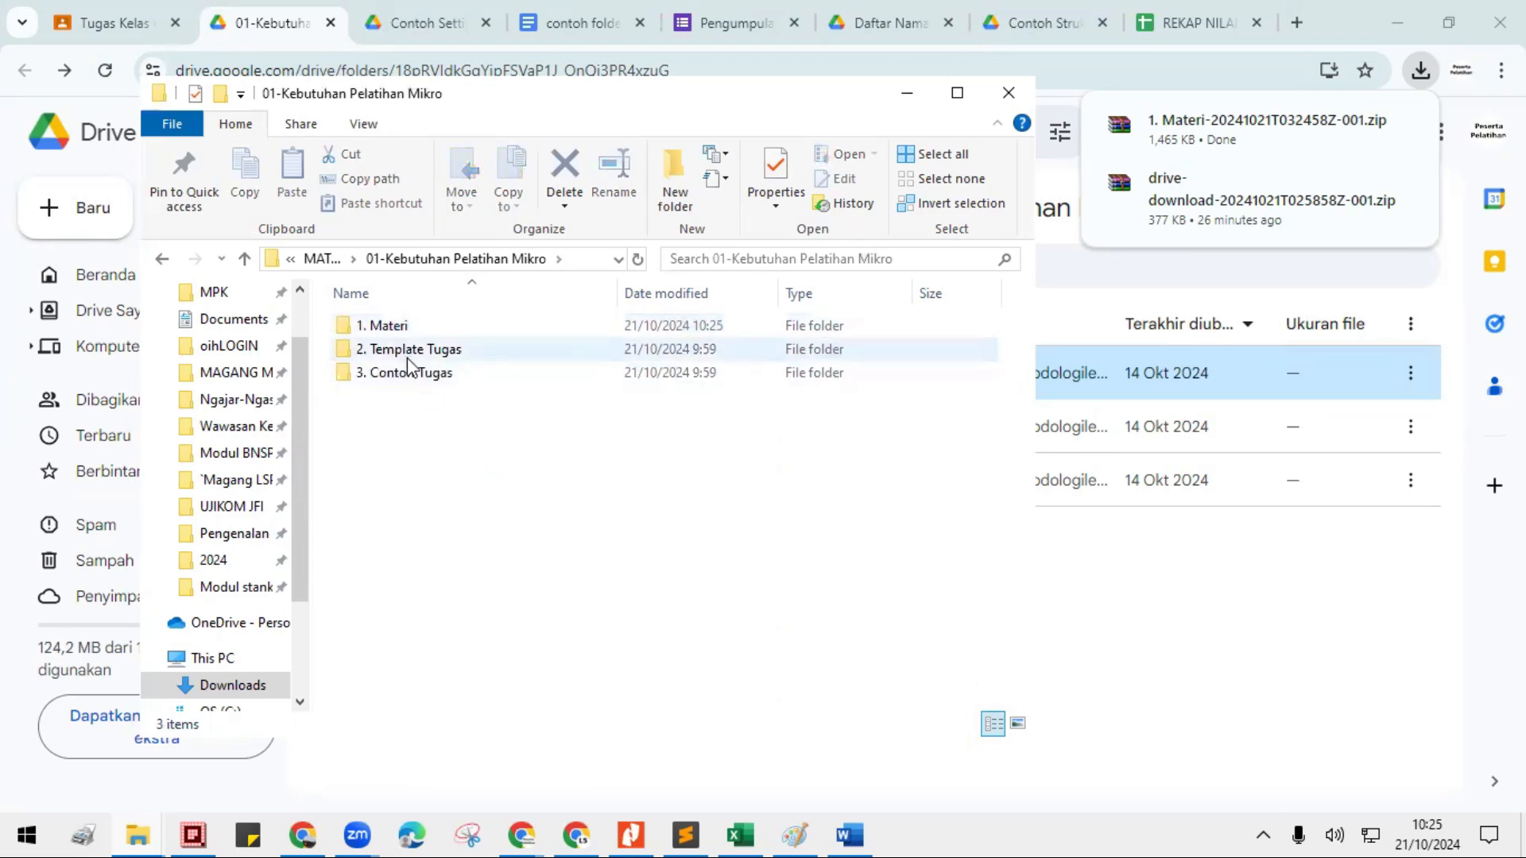
pyautogui.click(326, 260)
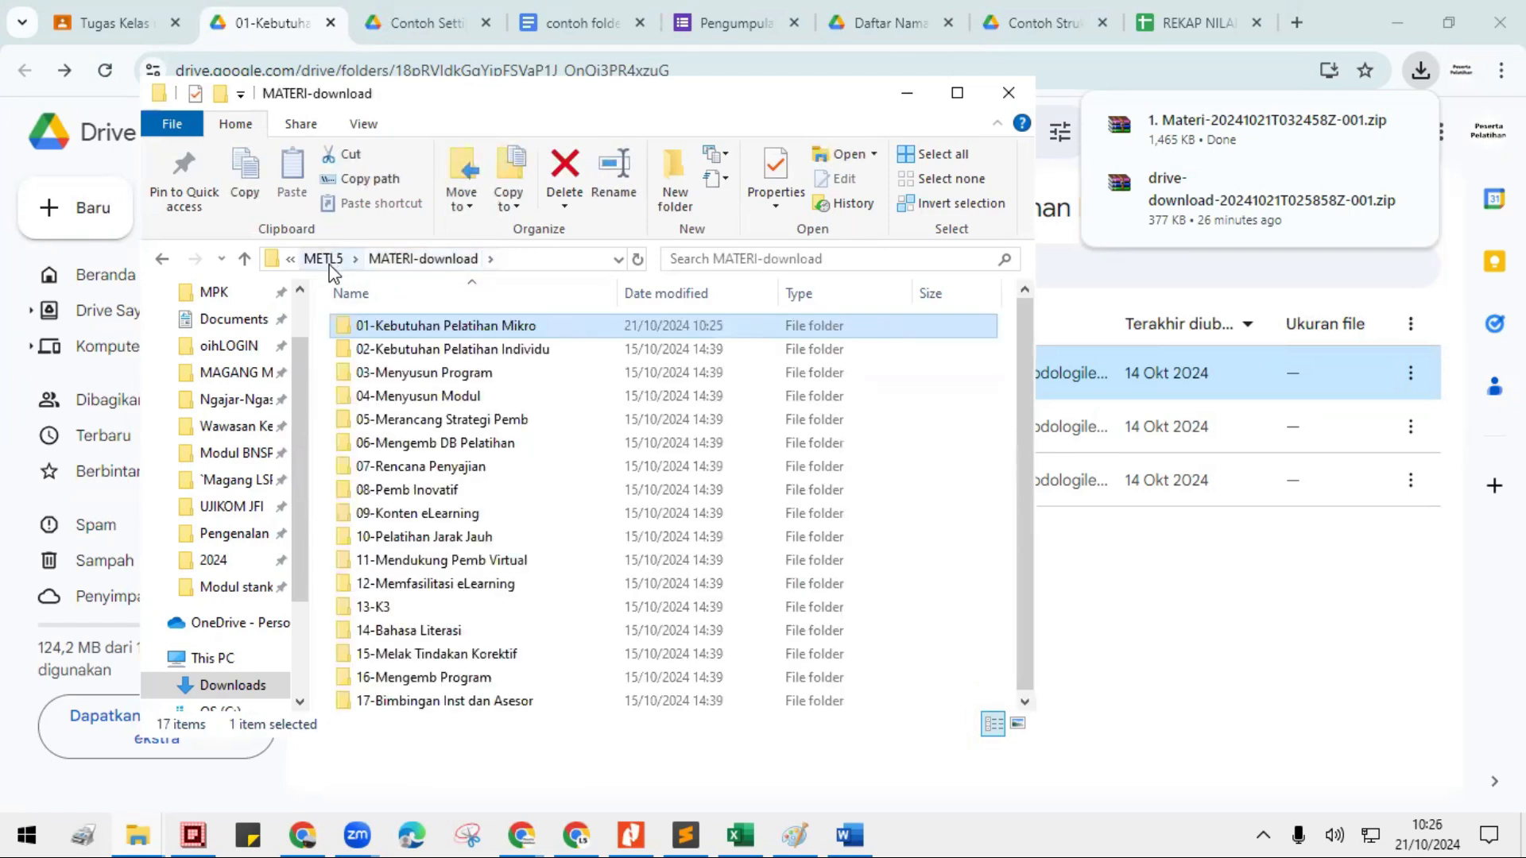
pyautogui.click(326, 260)
pyautogui.click(369, 352)
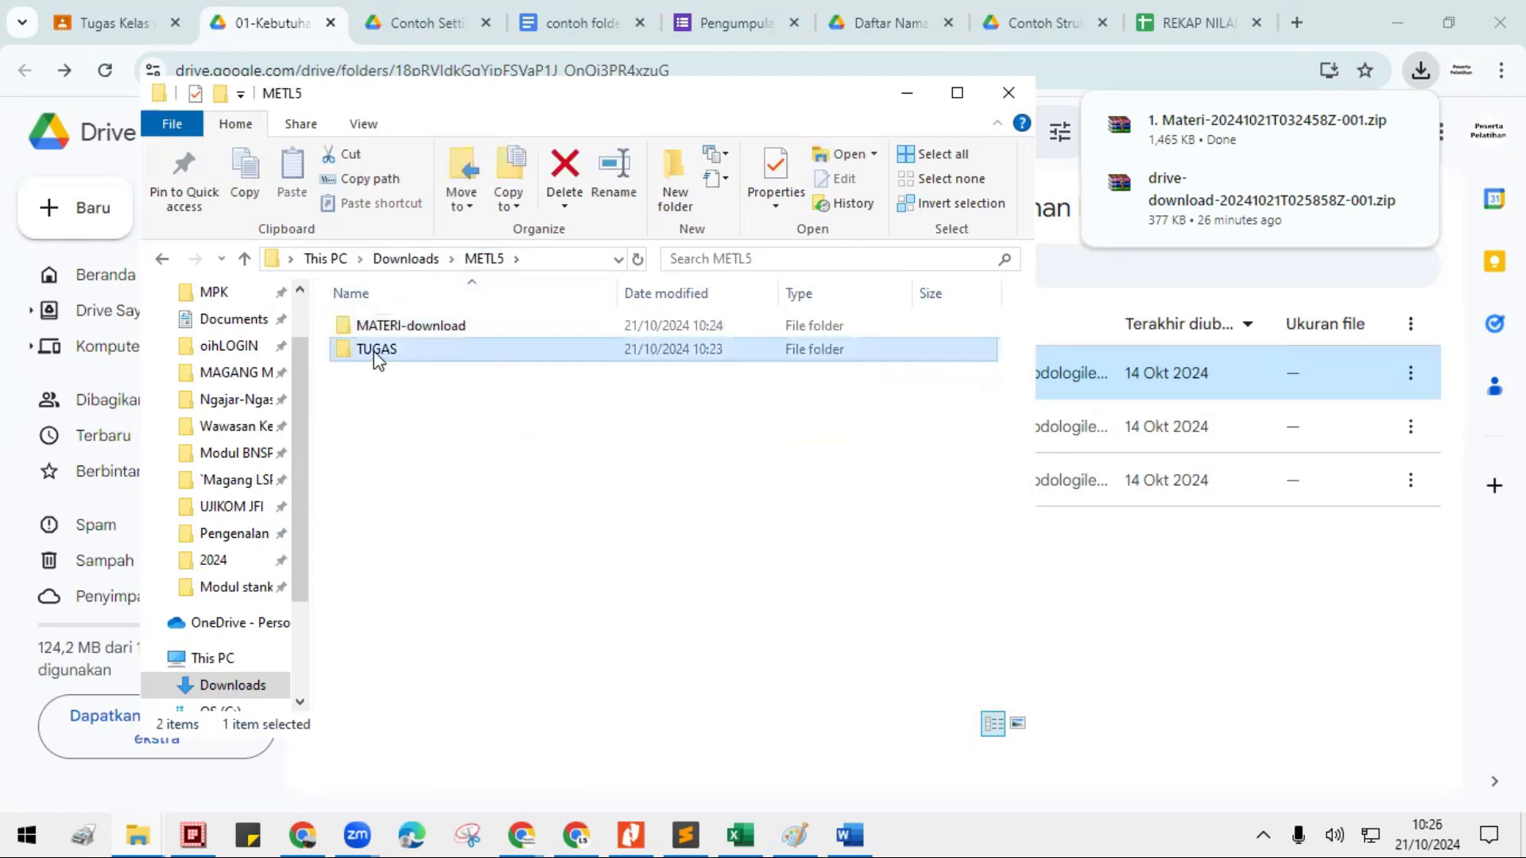
pyautogui.doubleClick(373, 351)
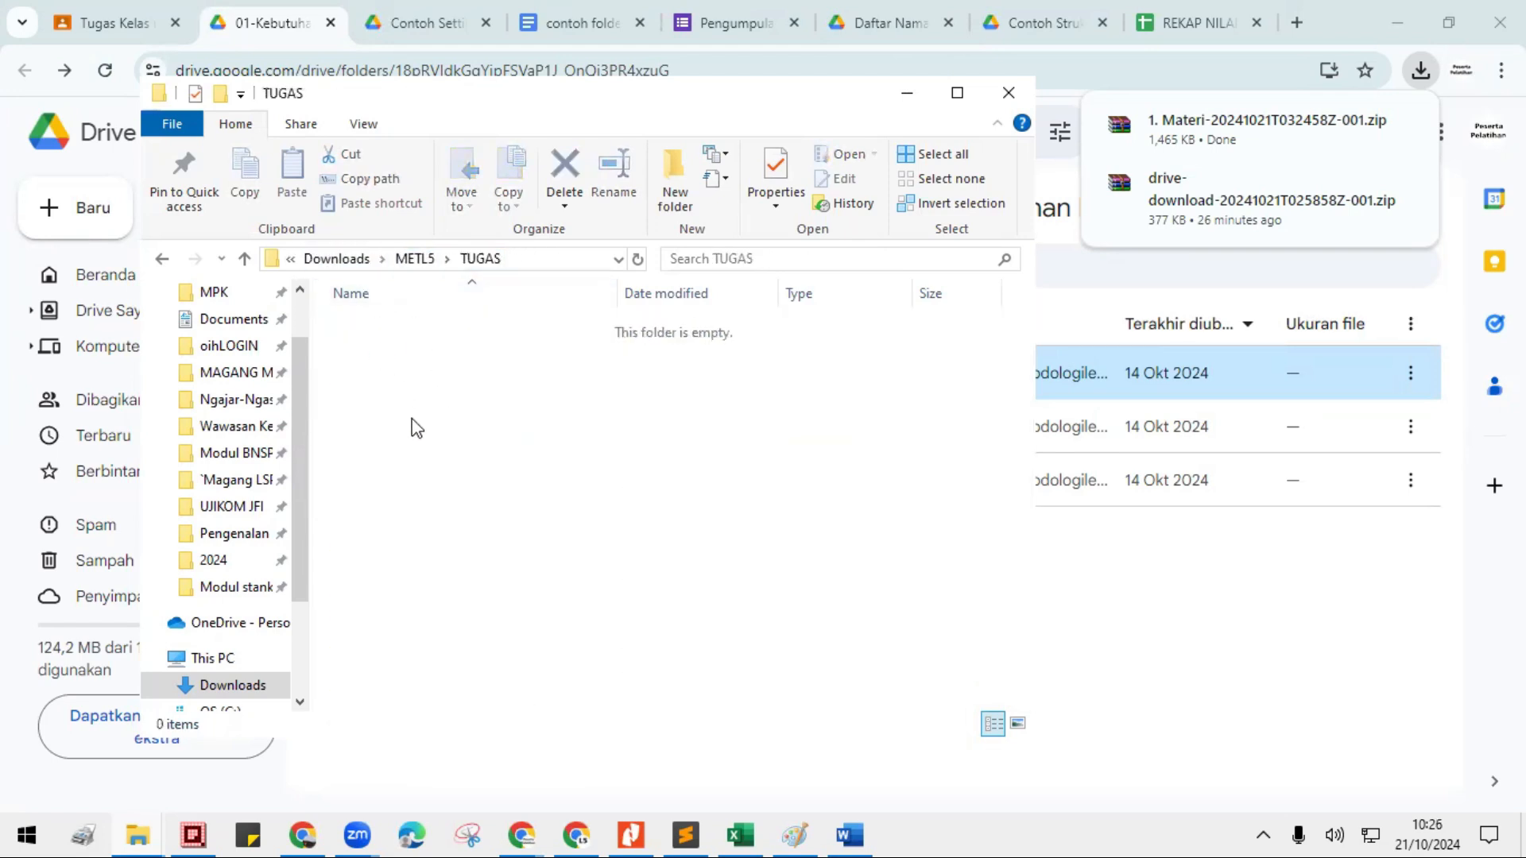
pyautogui.click(406, 260)
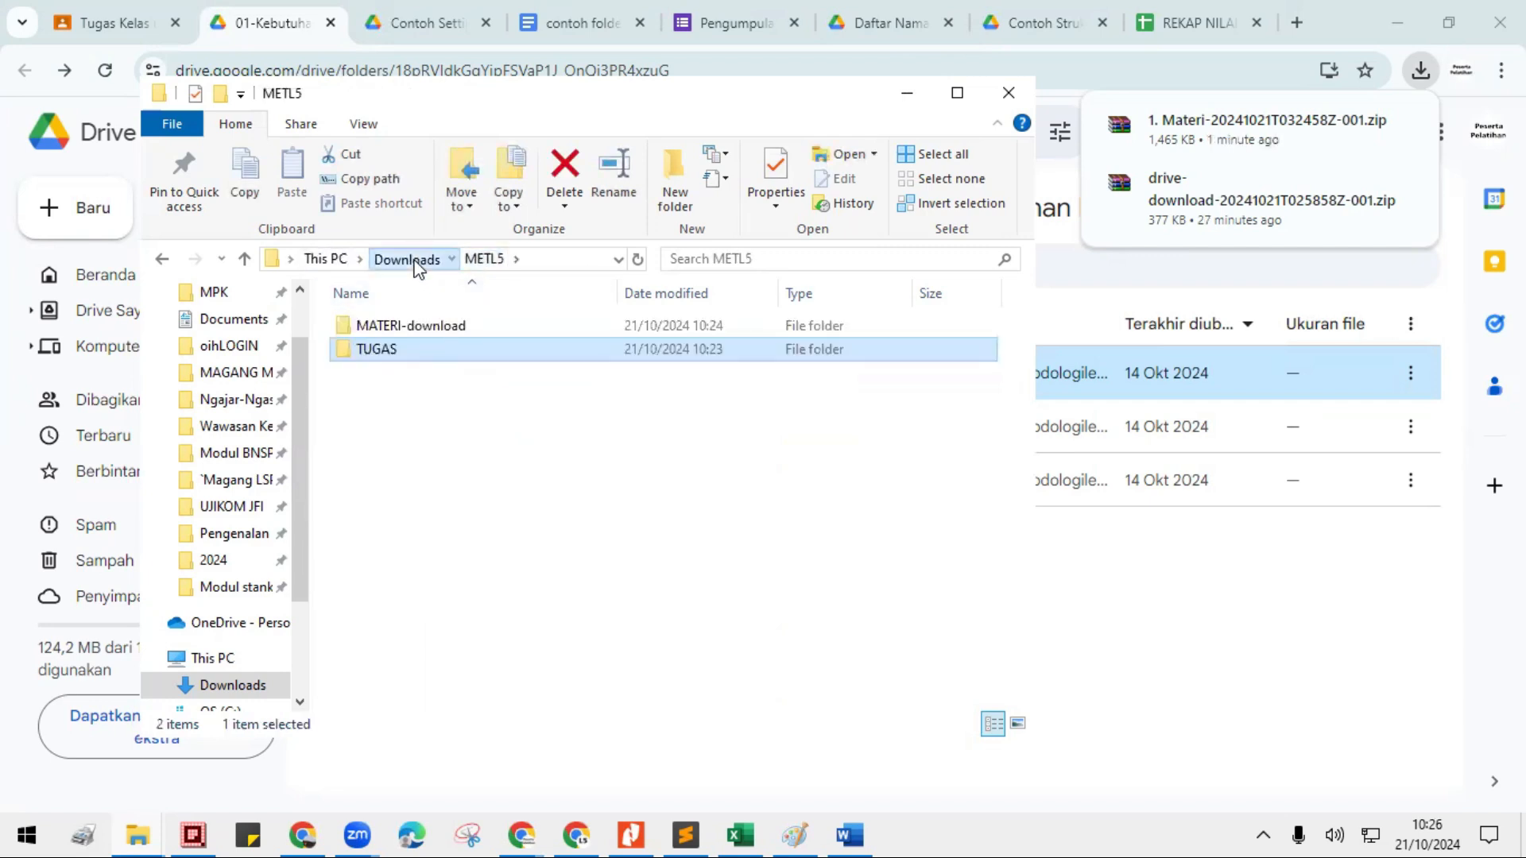
# - Copy all folders from 00-Administrasi through 18-Slide paparan 17 output pelatihan in the T folder of Downloads
pyautogui.click(415, 262)
pyautogui.doubleClick(364, 475)
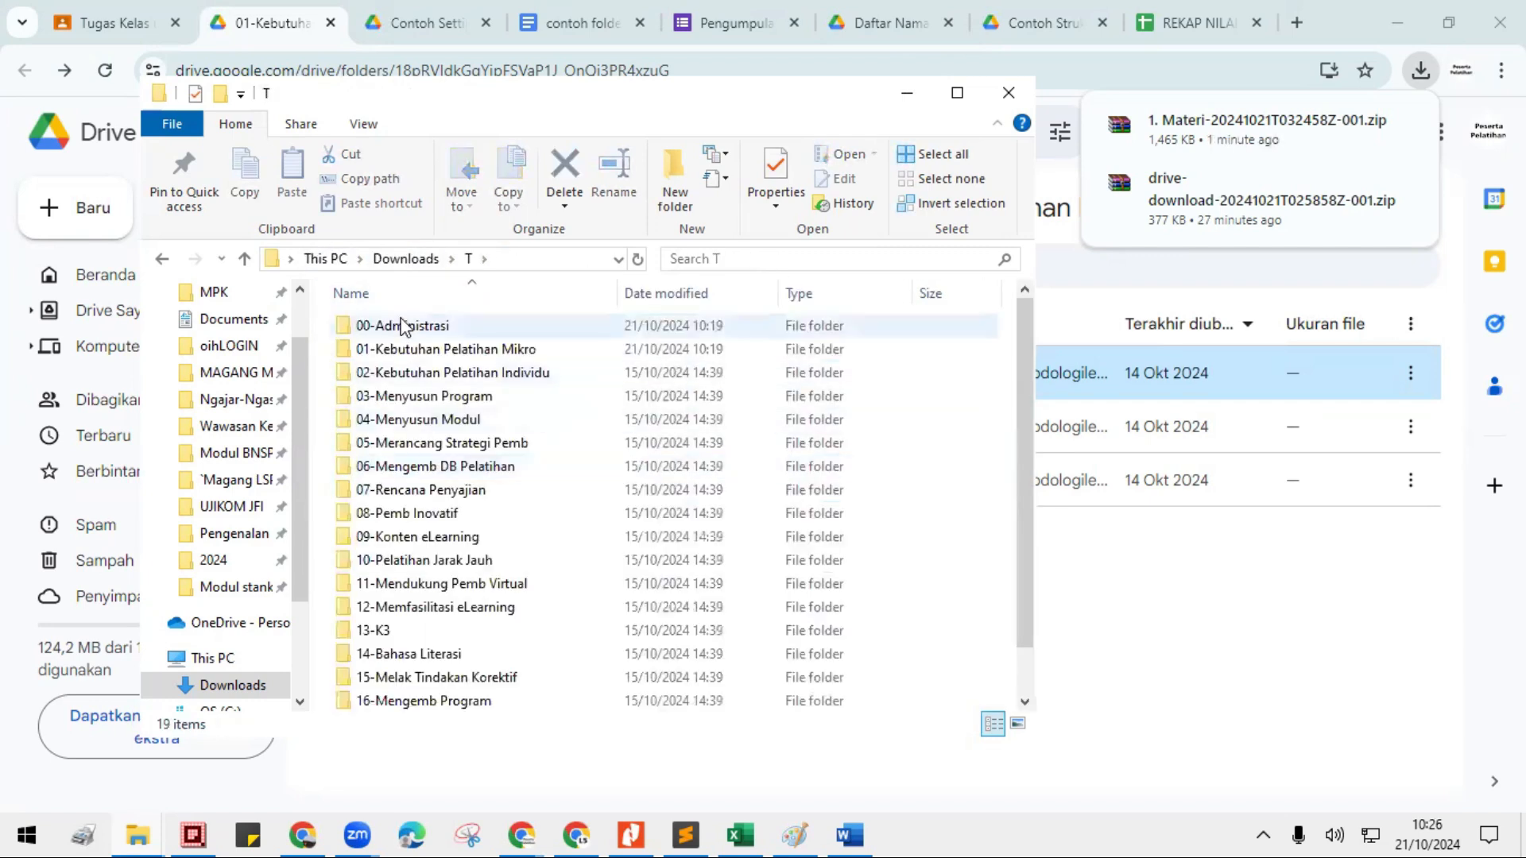
pyautogui.click(406, 326)
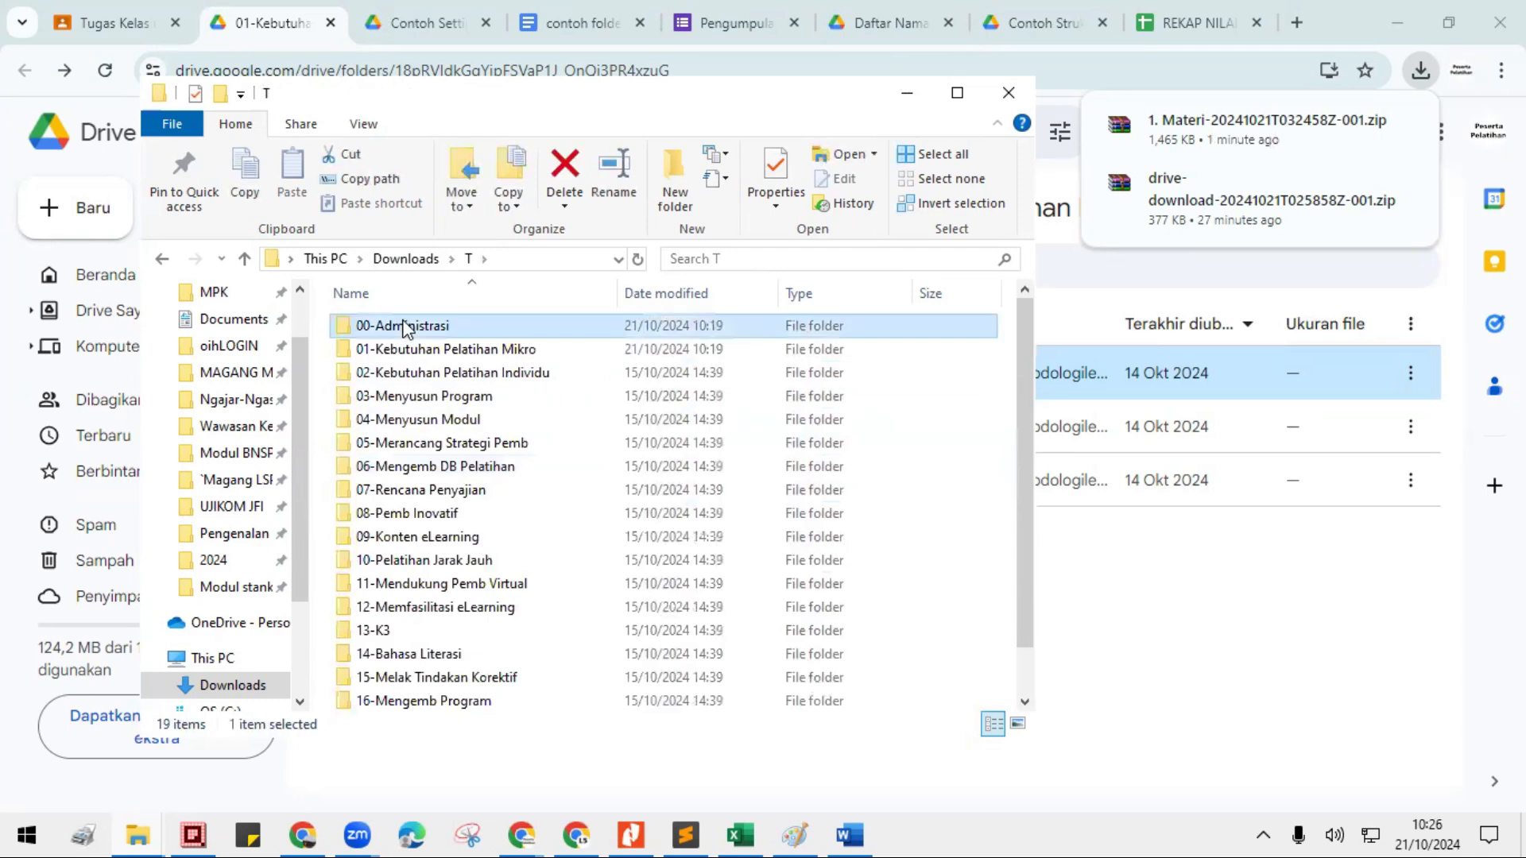
pyautogui.keyDown('shift'); pyautogui.click(395, 703); pyautogui.keyUp('shift')
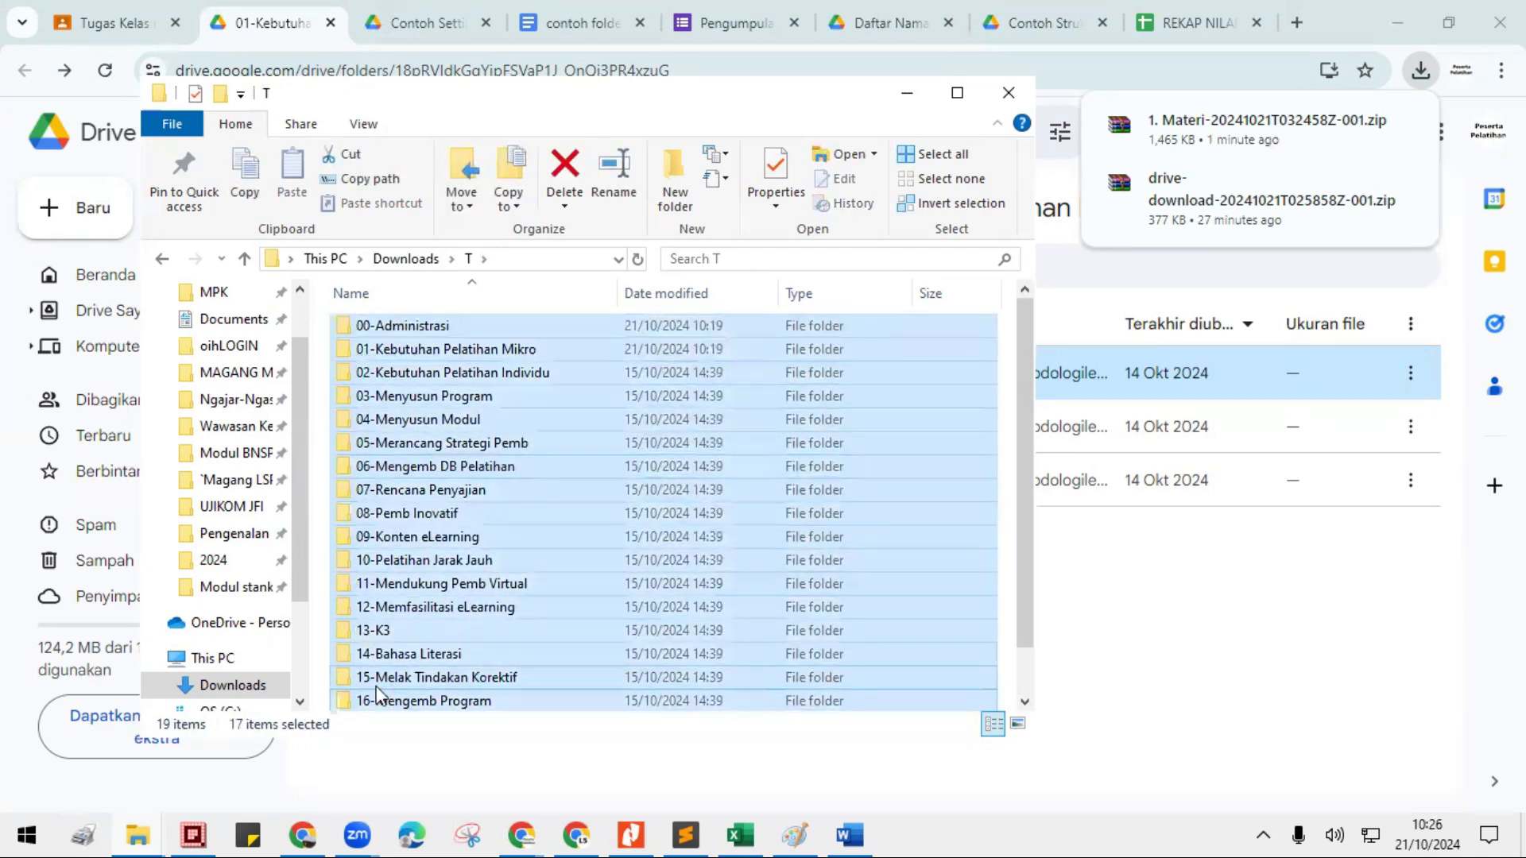
pyautogui.scroll(-1, 411, 701)
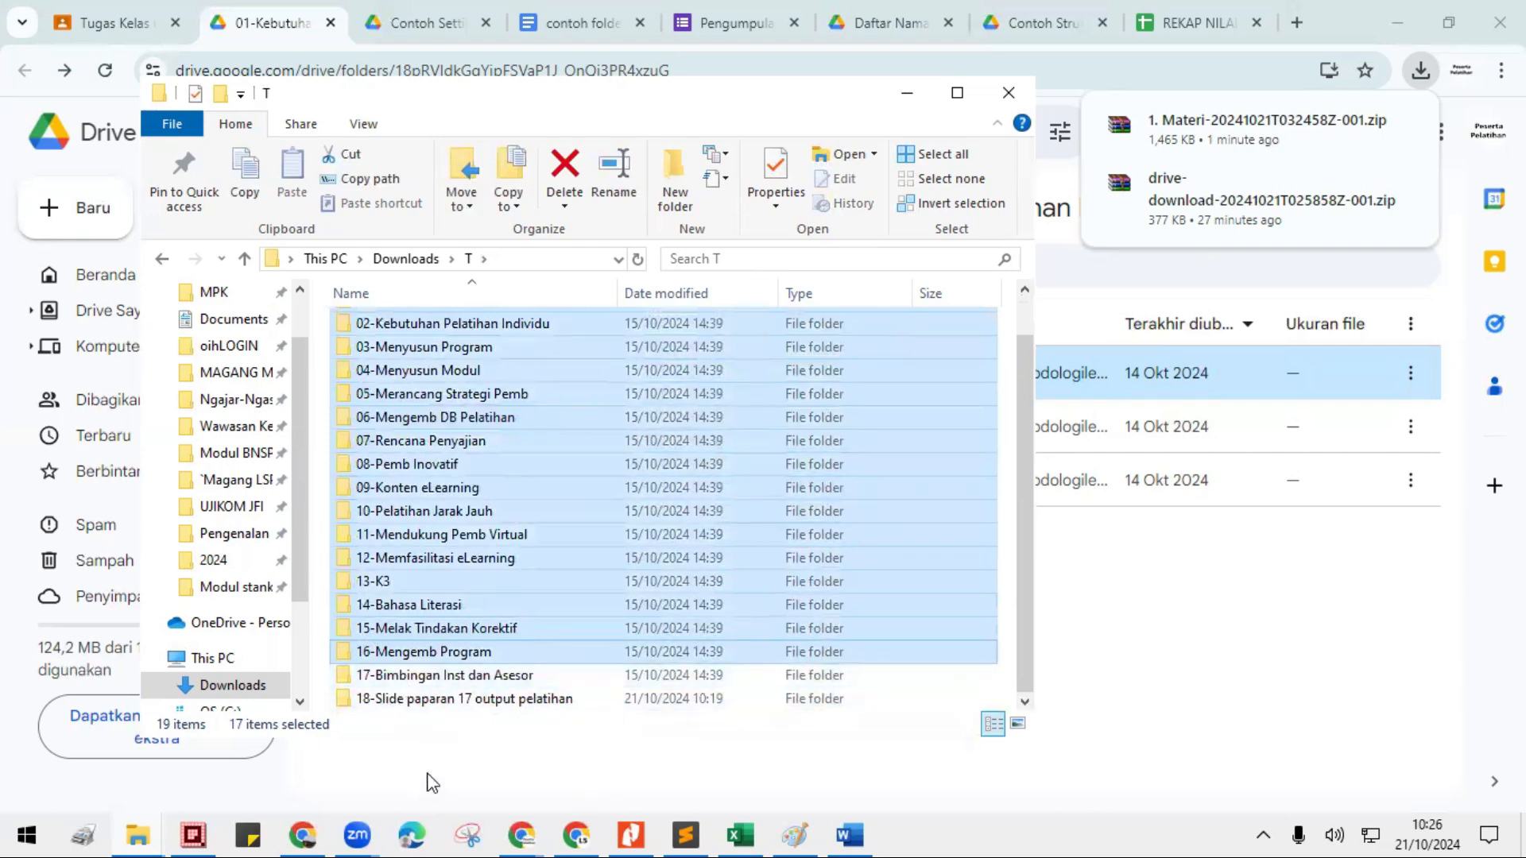
pyautogui.keyDown('shift'); pyautogui.click(414, 701); pyautogui.keyUp('shift')
pyautogui.scroll(1, 404, 327)
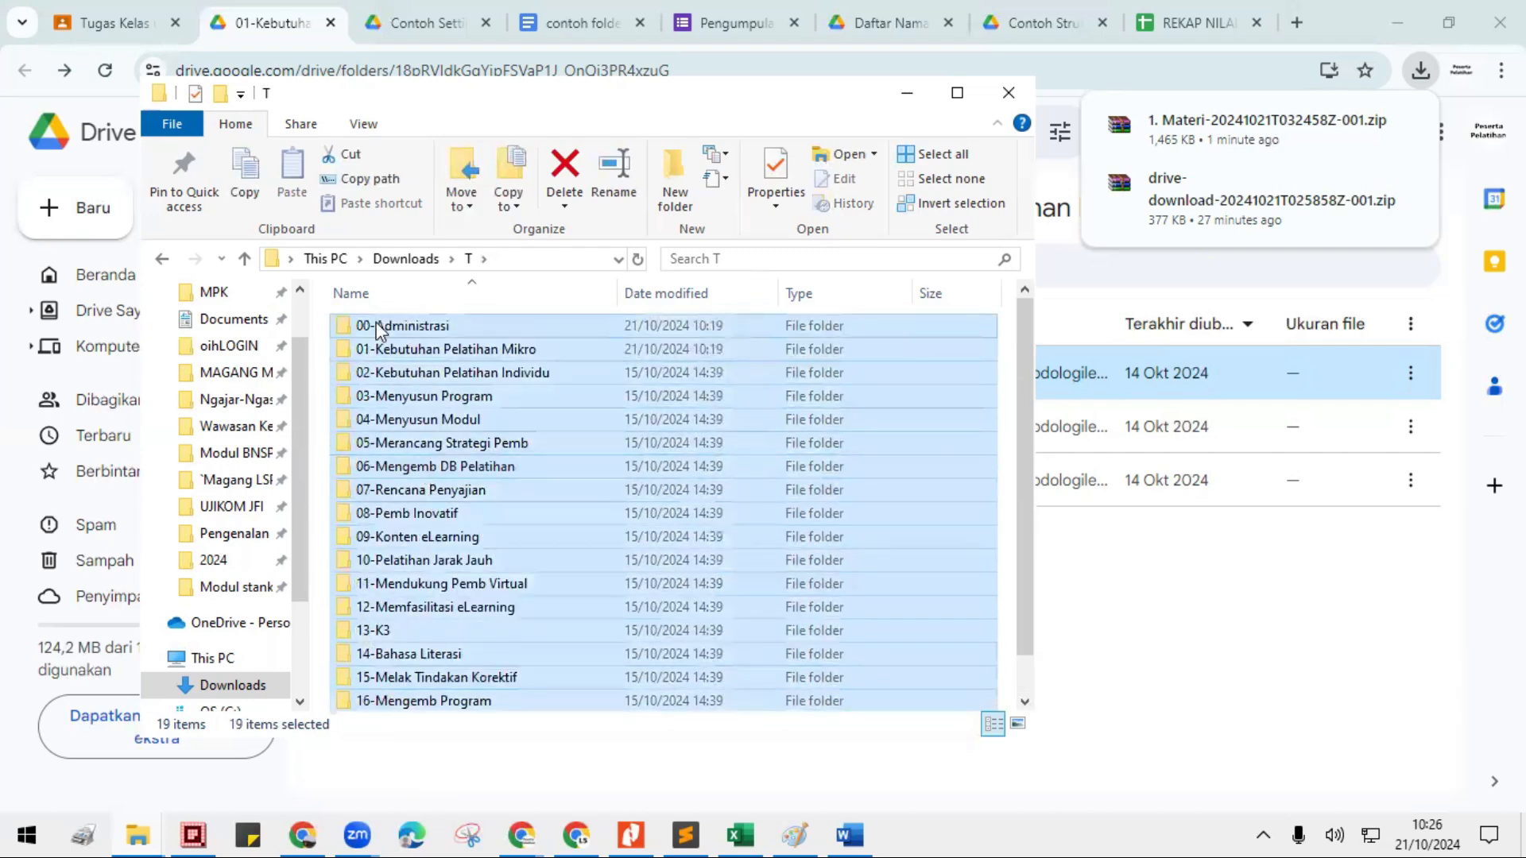
pyautogui.scroll(-1, 568, 610)
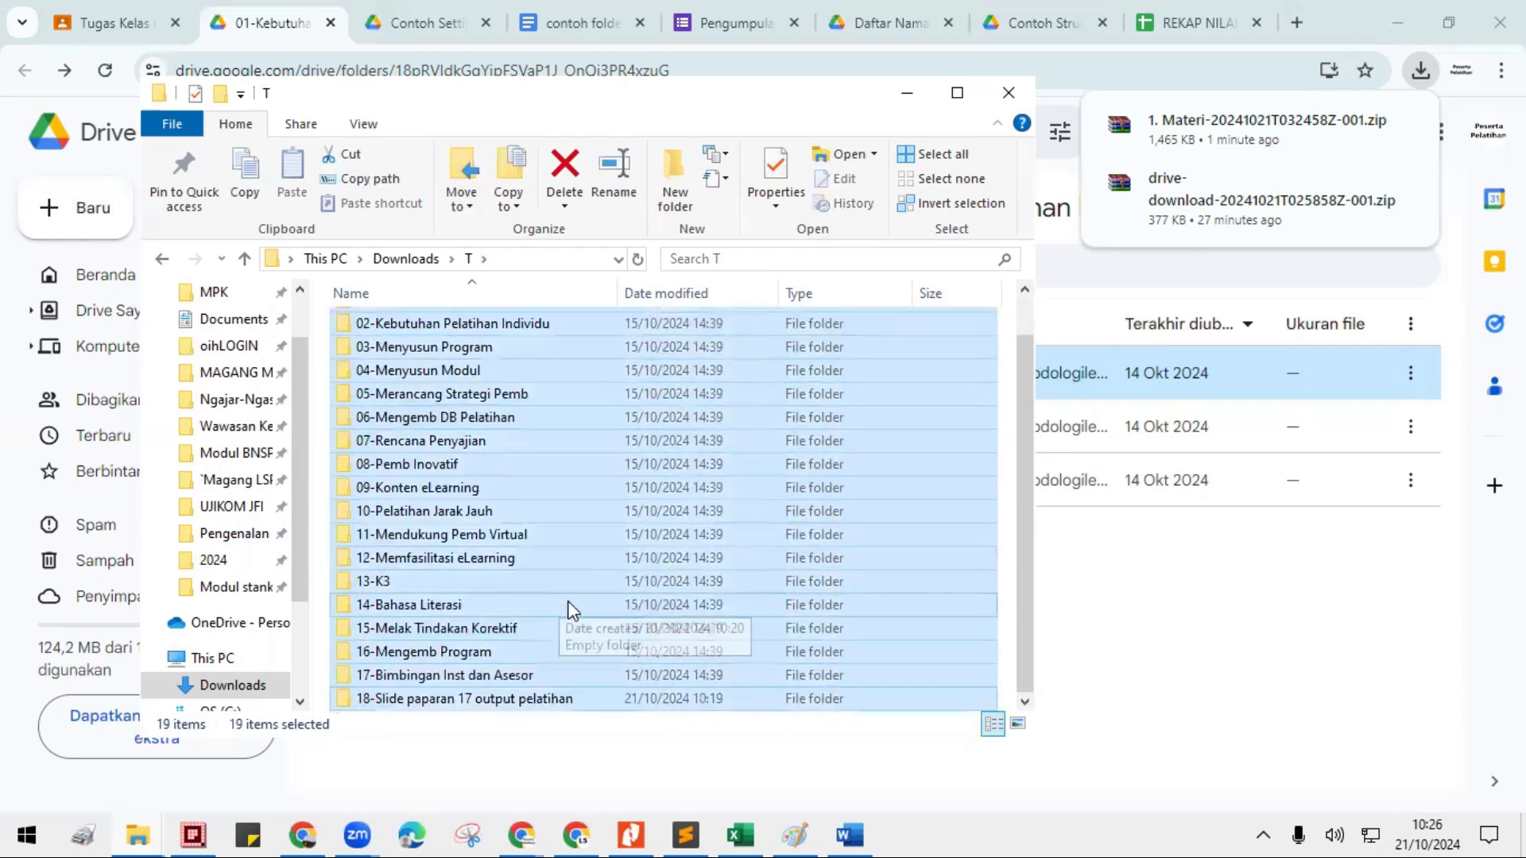
pyautogui.rightClick(400, 354)
pyautogui.click(459, 593)
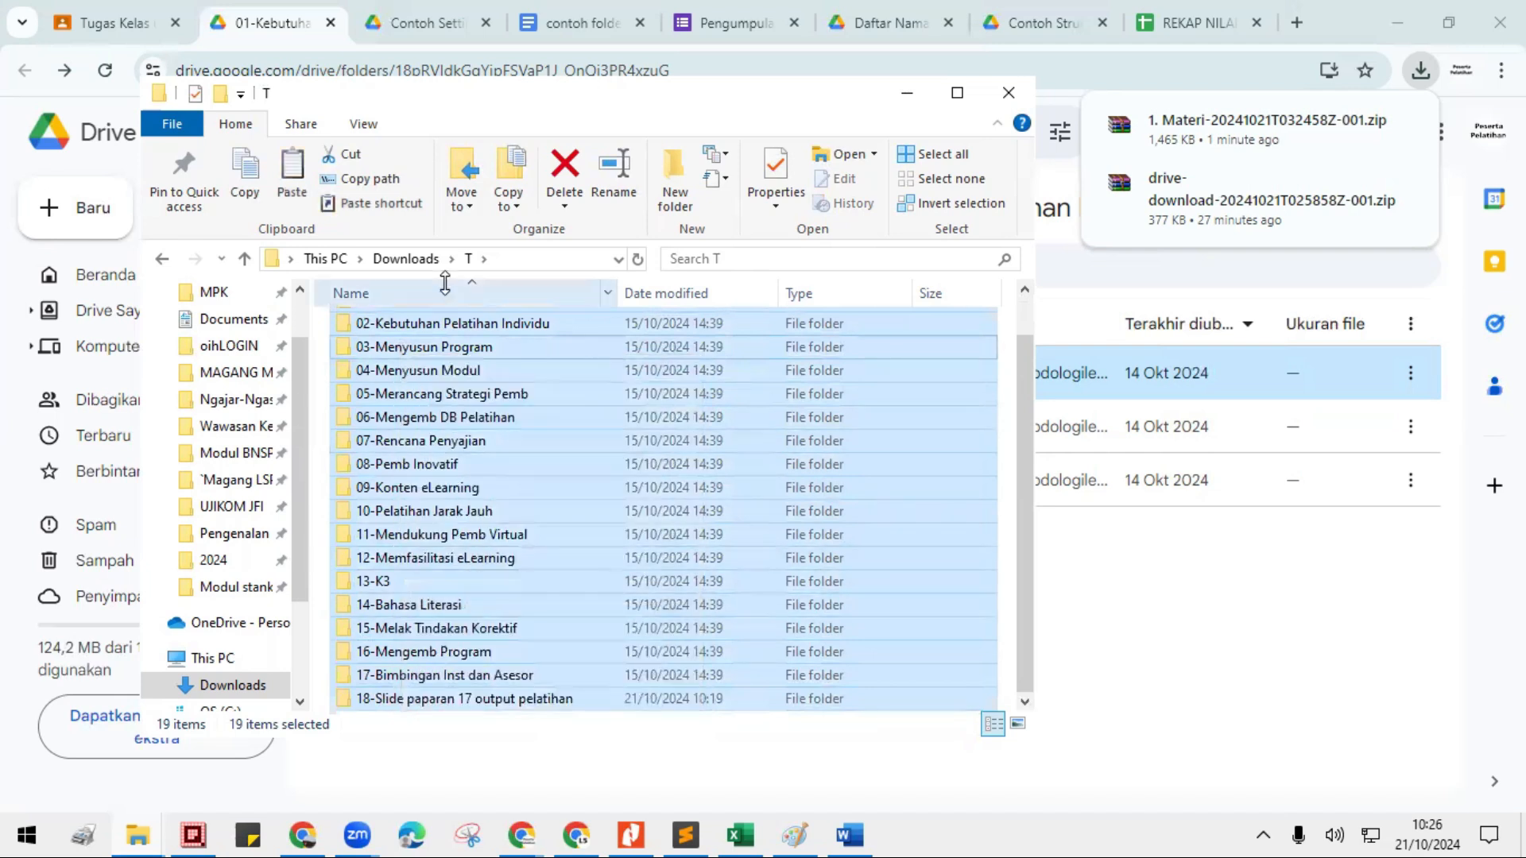
# - Paste the copied numbered folders into the TUGAS folder of METL5 and check the full list
pyautogui.click(382, 257)
pyautogui.doubleClick(374, 446)
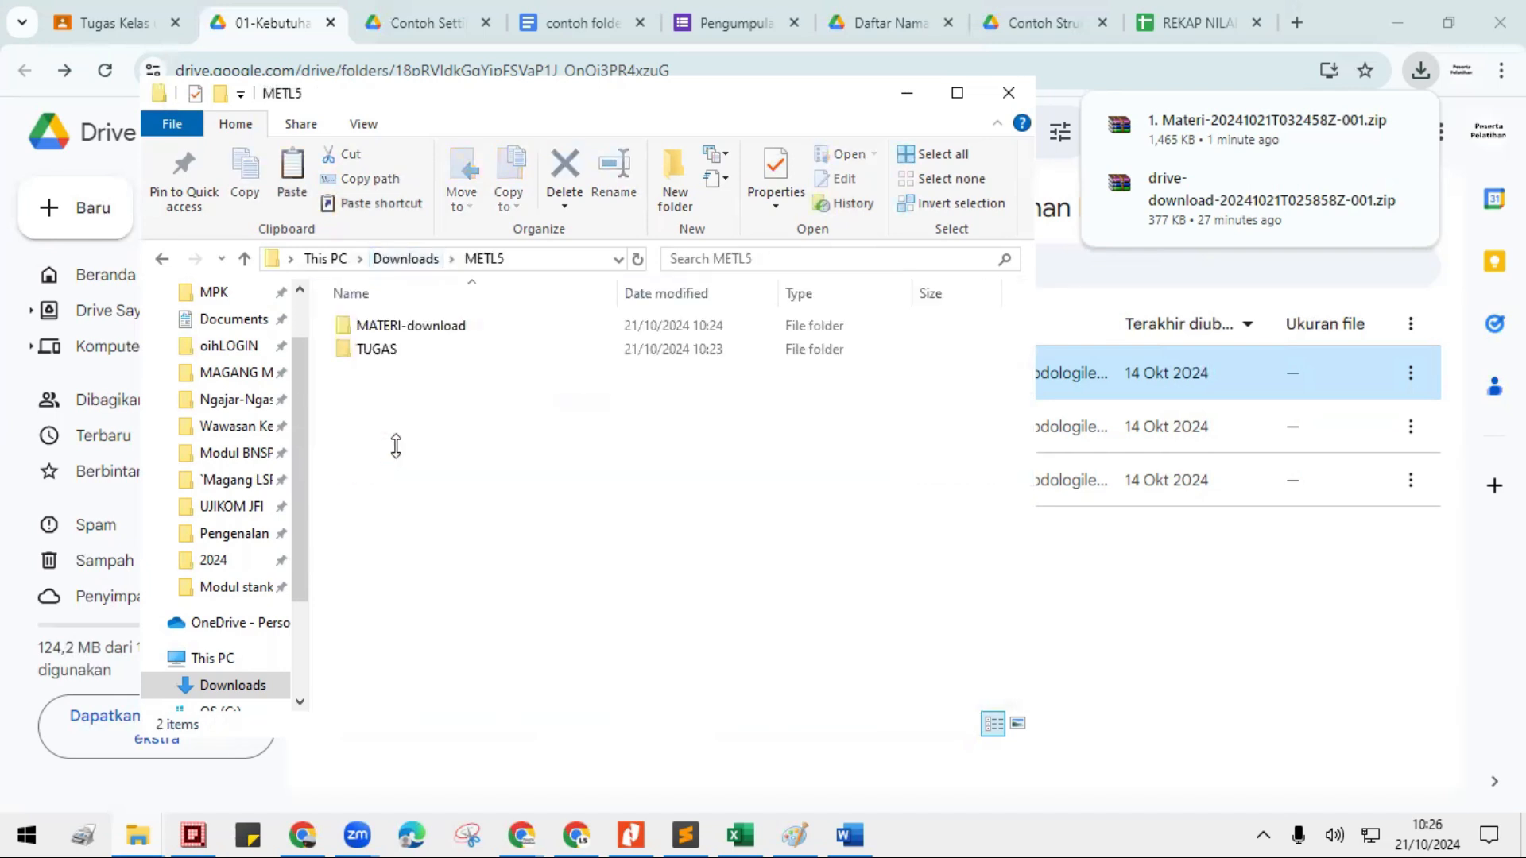
pyautogui.doubleClick(378, 349)
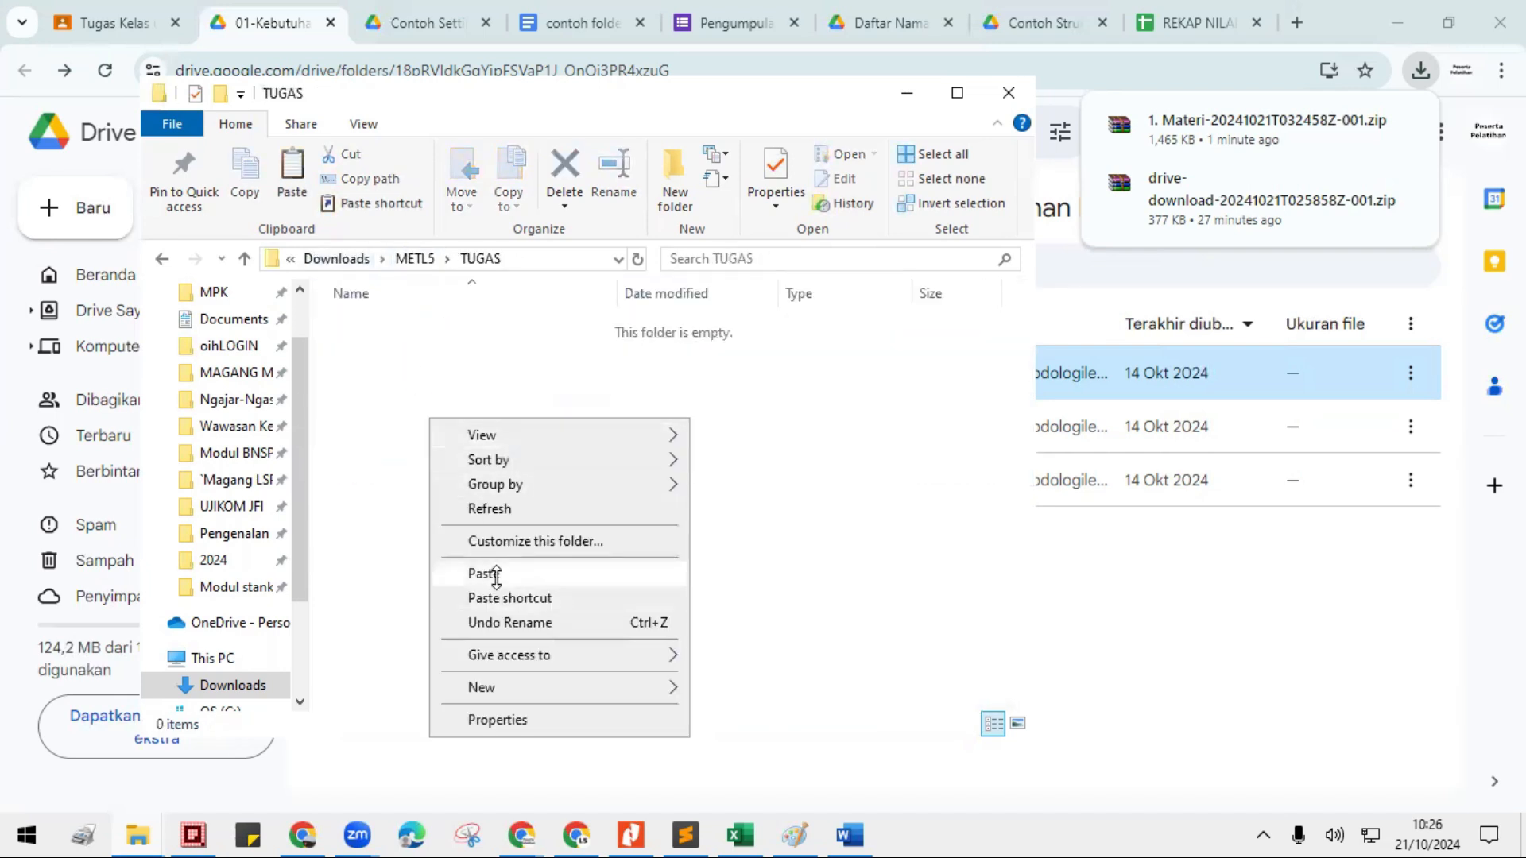
pyautogui.click(484, 573)
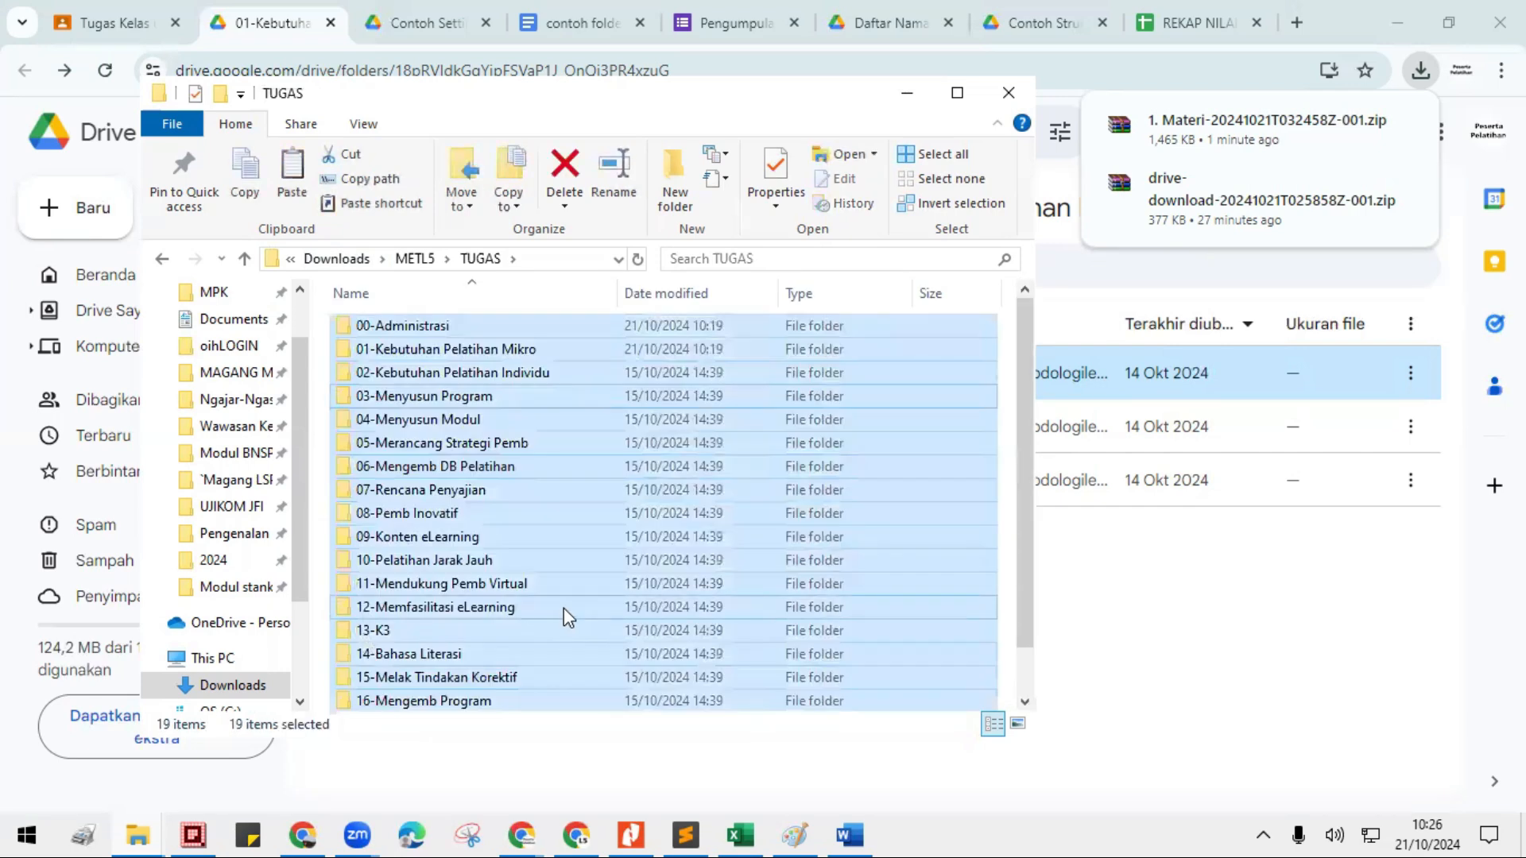
pyautogui.scroll(-1, 564, 608)
pyautogui.scroll(1, 488, 671)
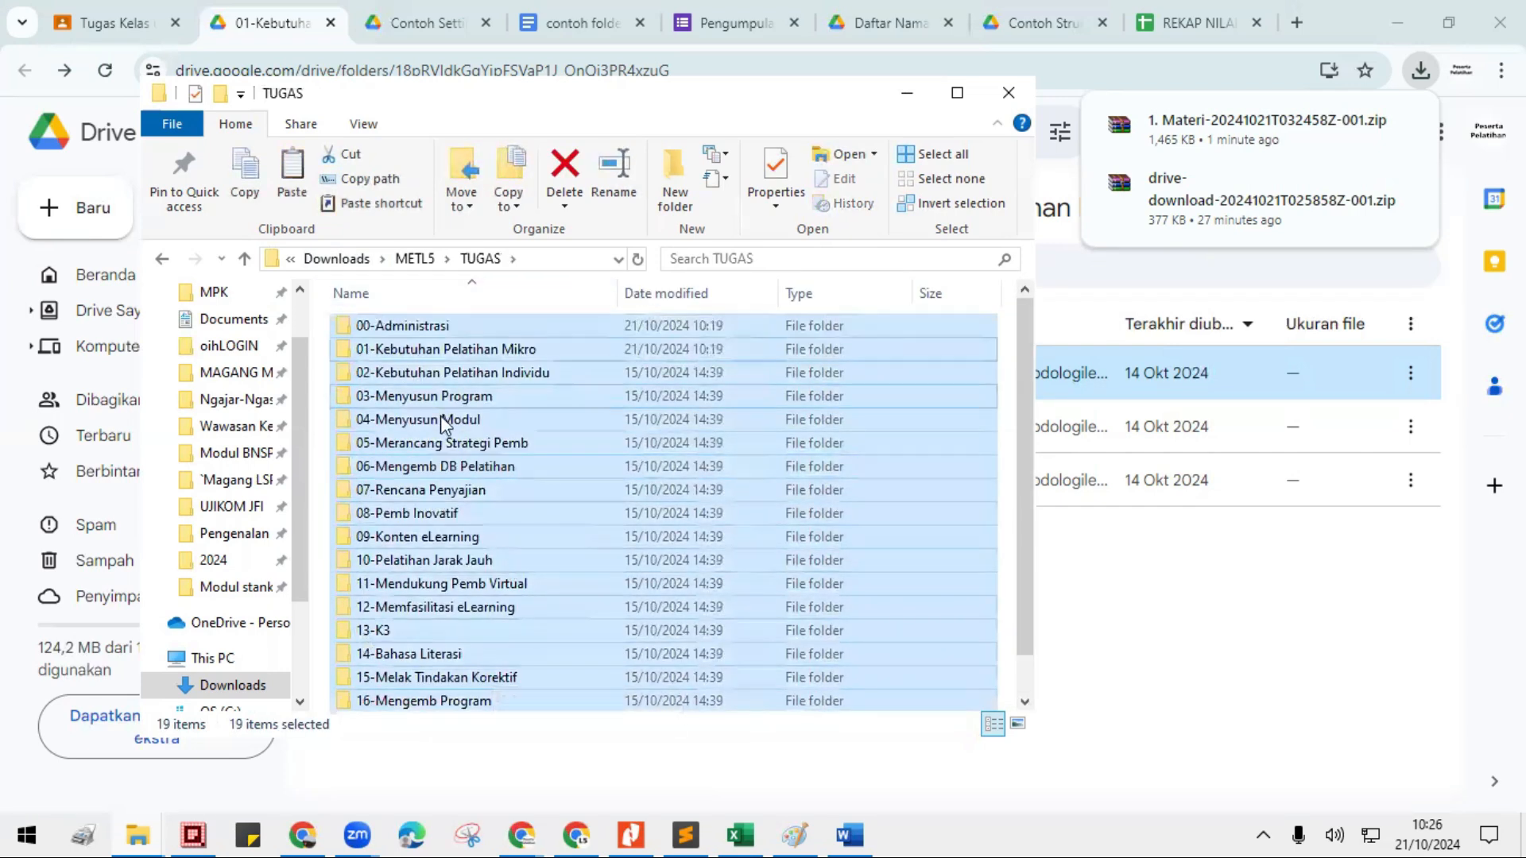
pyautogui.scroll(-1, 528, 647)
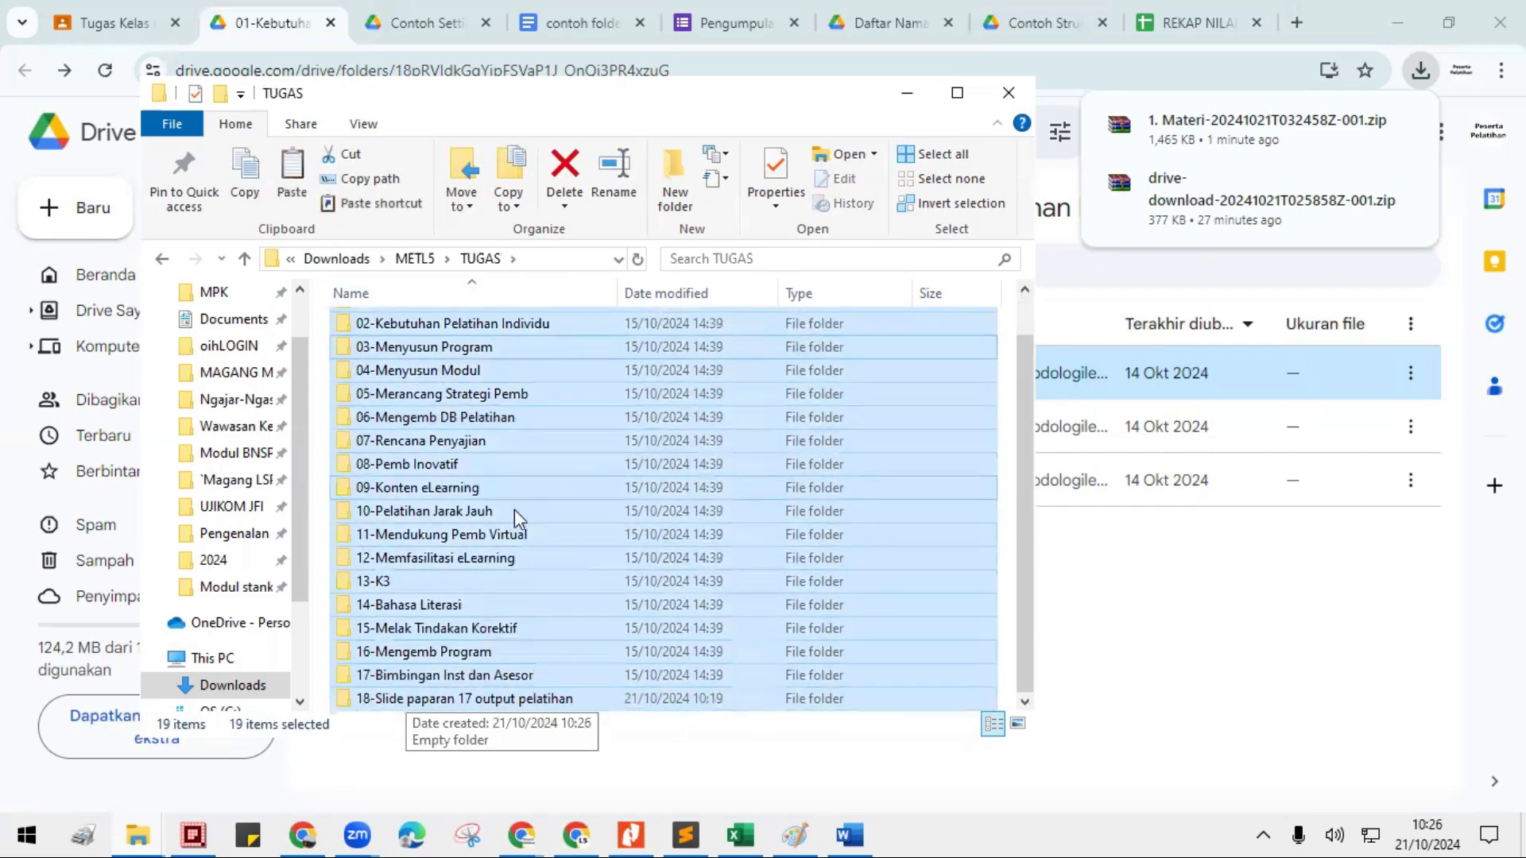
# - Copy the [Template Tugas]-Kebutuhan Pelatihan document from 2. Template Tugas within MATERI-download's 01-Kebutuhan Pelatihan Mikro folder, and maximize the File Explorer window
pyautogui.click(418, 259)
pyautogui.doubleClick(383, 330)
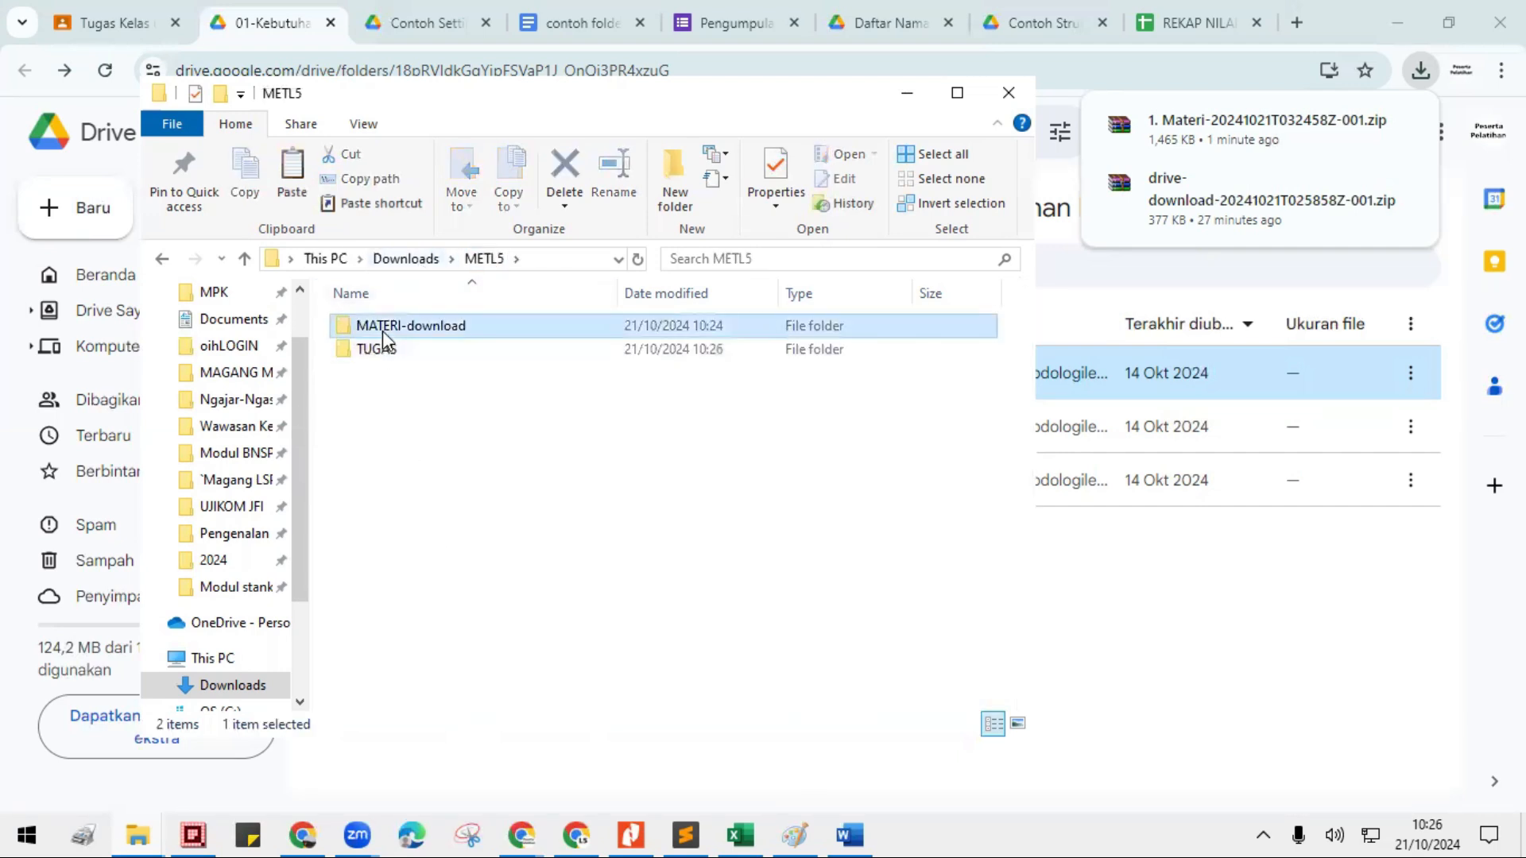
pyautogui.click(407, 327)
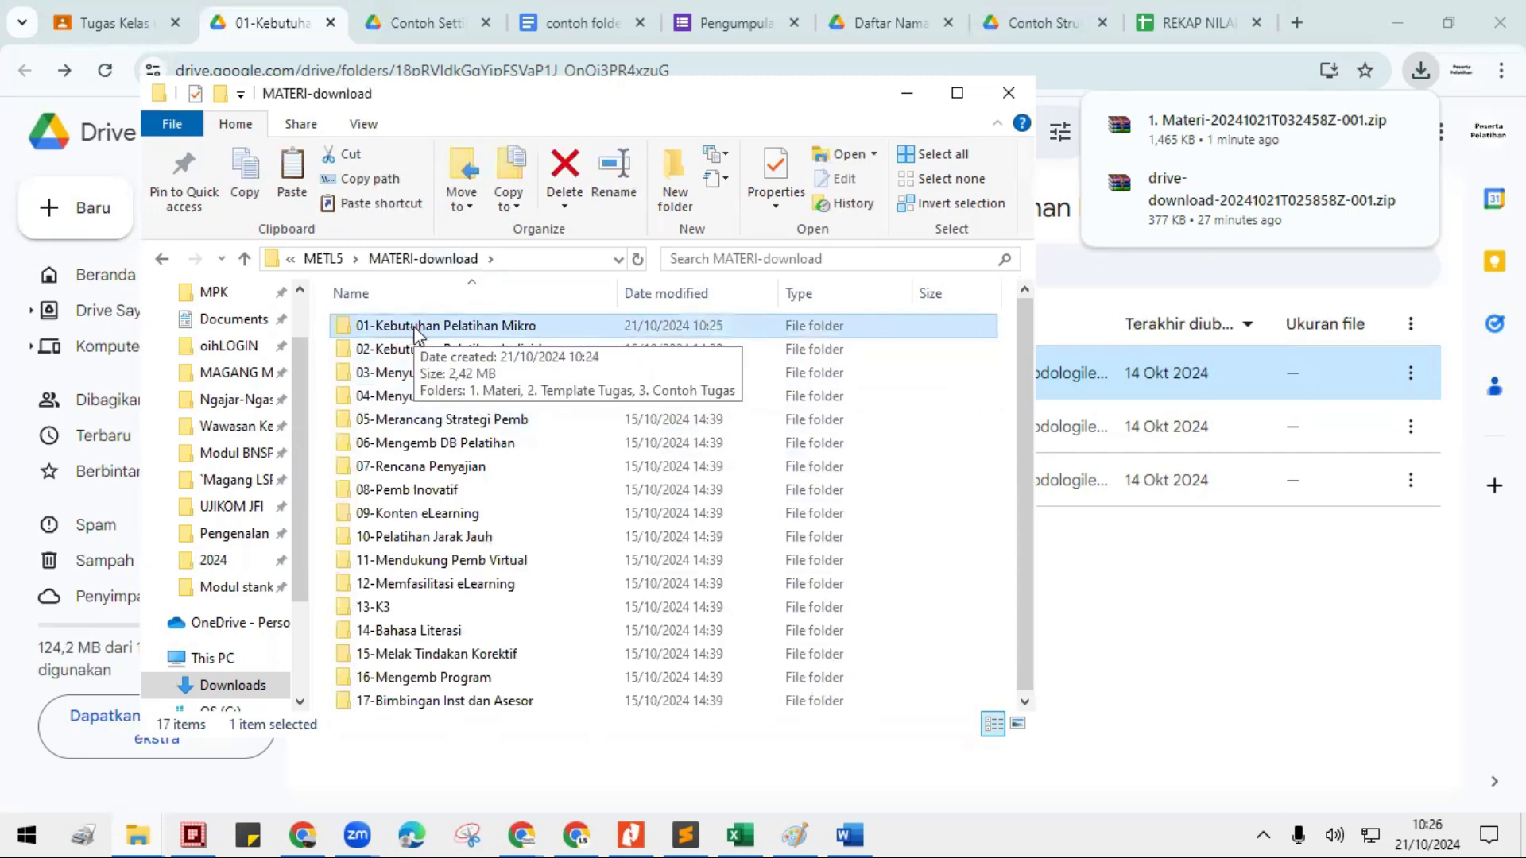
pyautogui.doubleClick(415, 333)
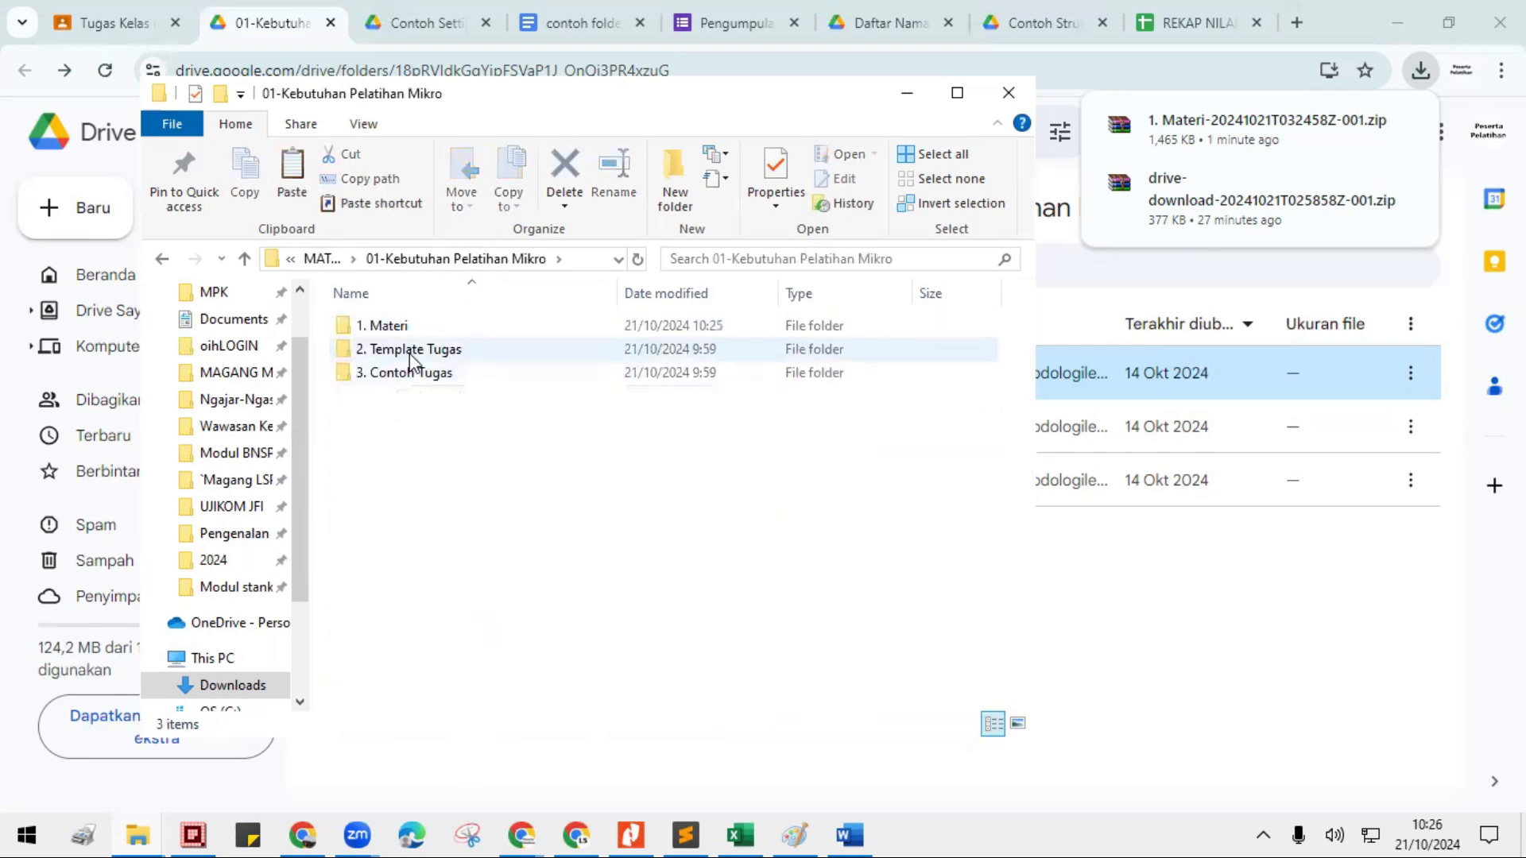
pyautogui.doubleClick(410, 352)
pyautogui.click(415, 332)
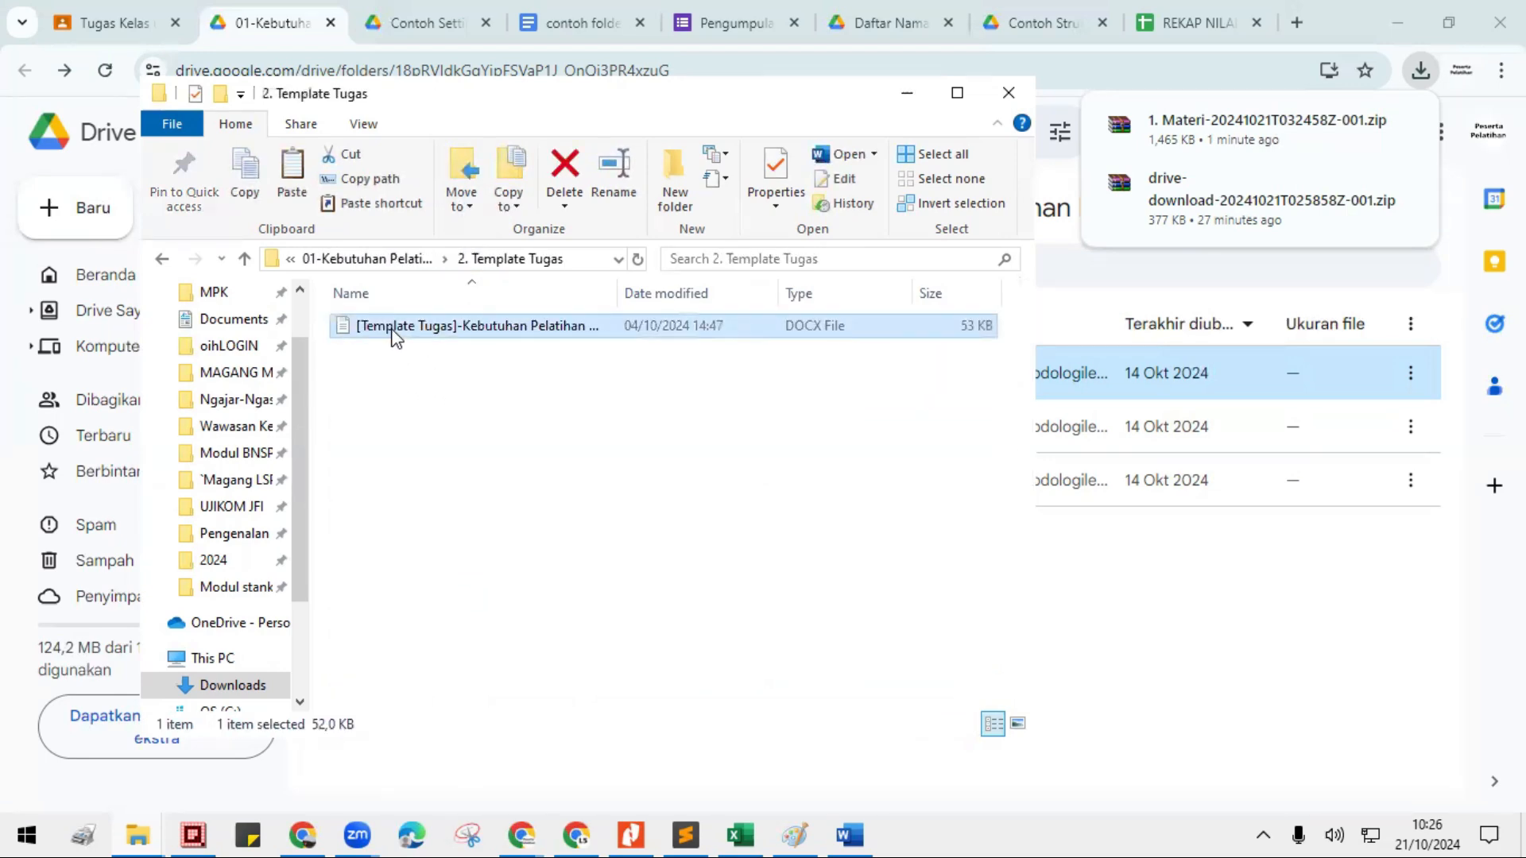
pyautogui.rightClick(395, 338)
pyautogui.click(445, 681)
pyautogui.click(957, 93)
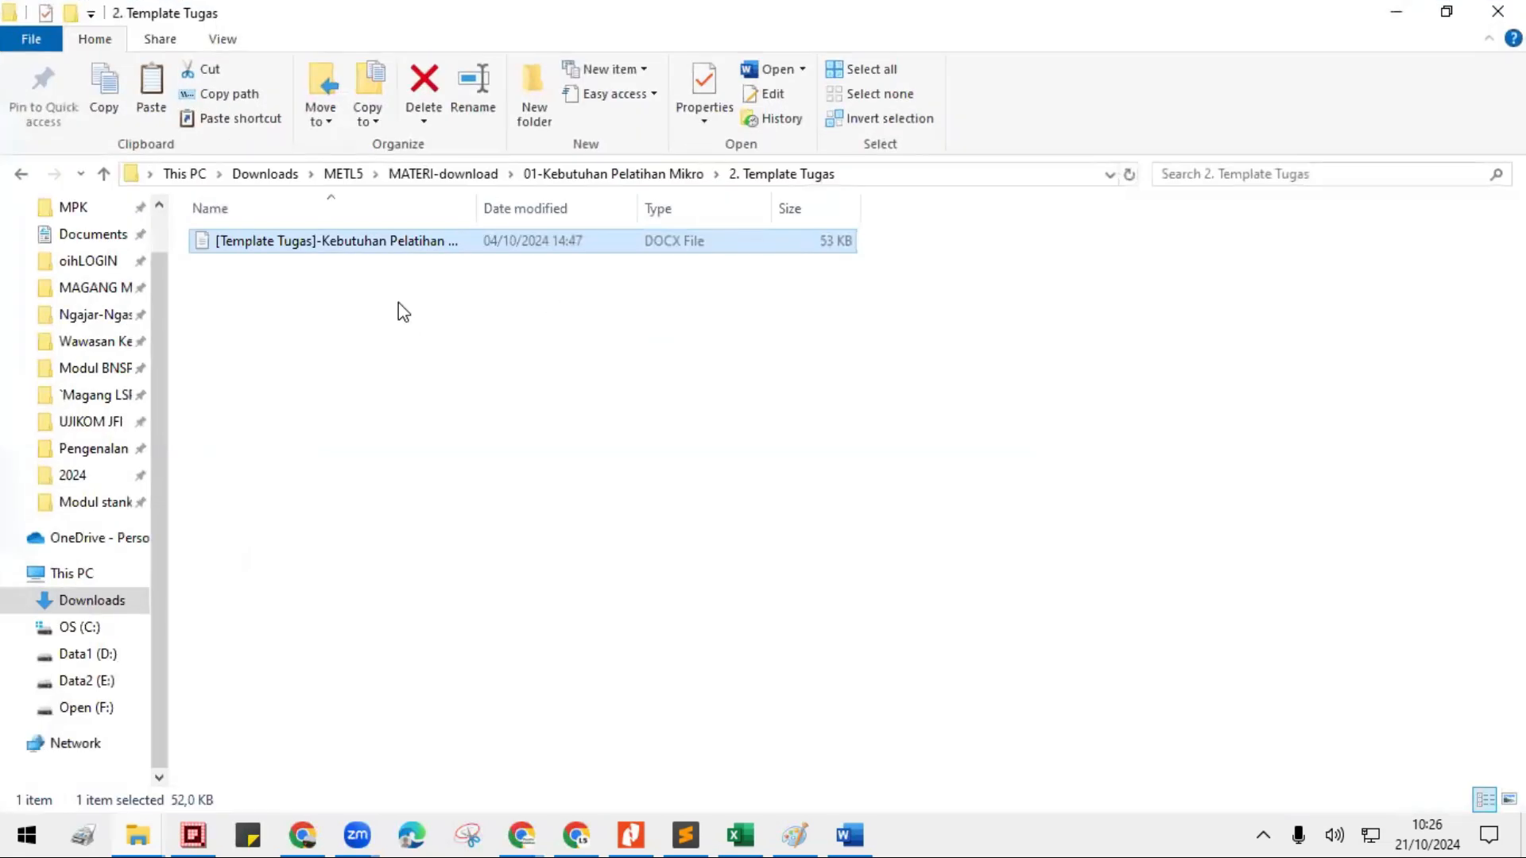
# - Paste the copied template document into 01-Kebutuhan Pelatihan Mikro within the TUGAS folder of METL5
pyautogui.click(344, 174)
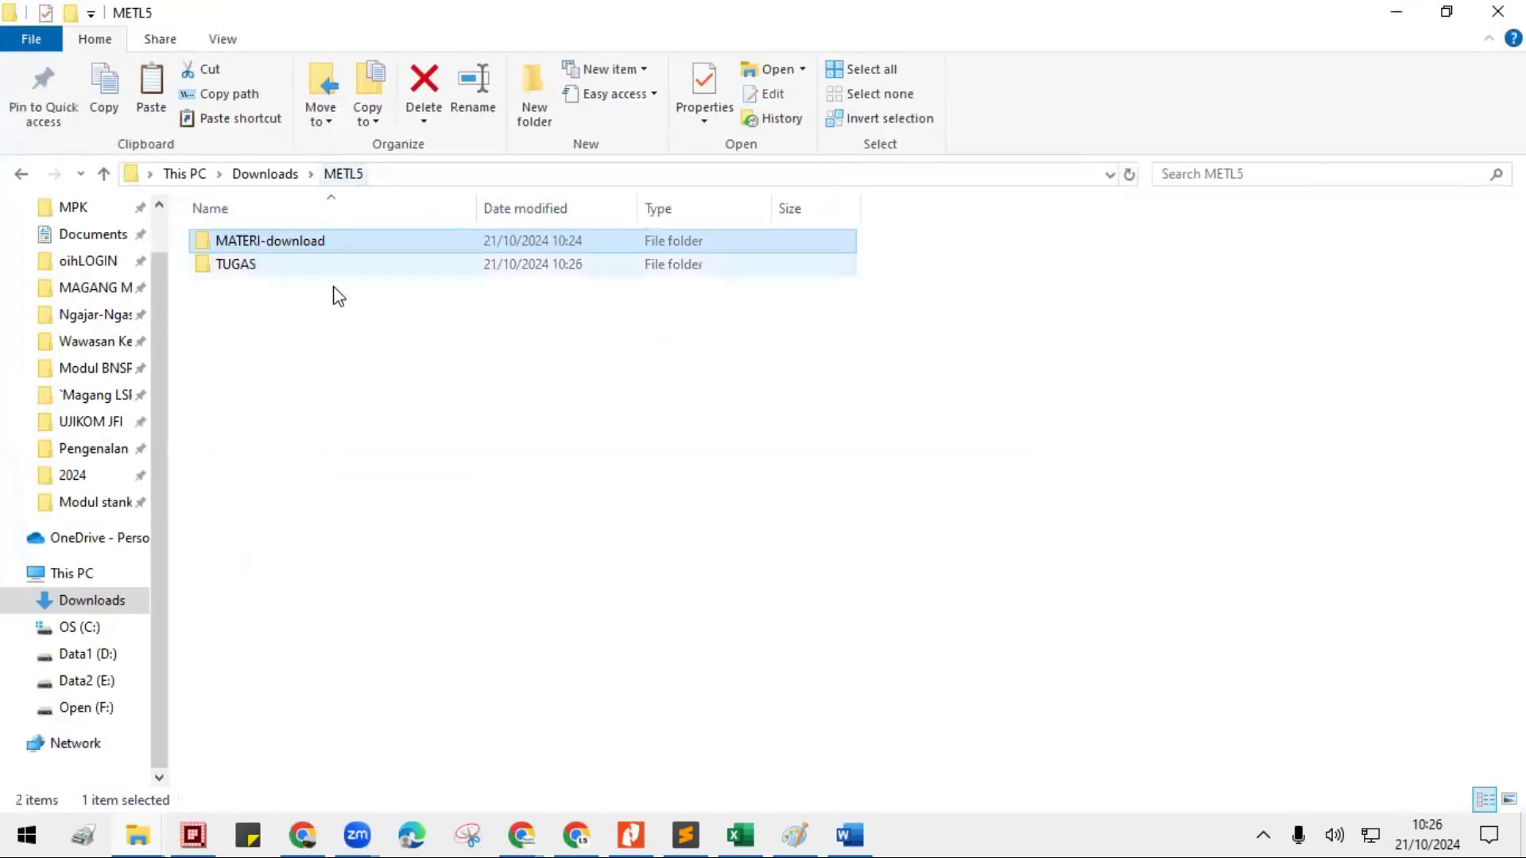
pyautogui.doubleClick(255, 269)
pyautogui.click(253, 271)
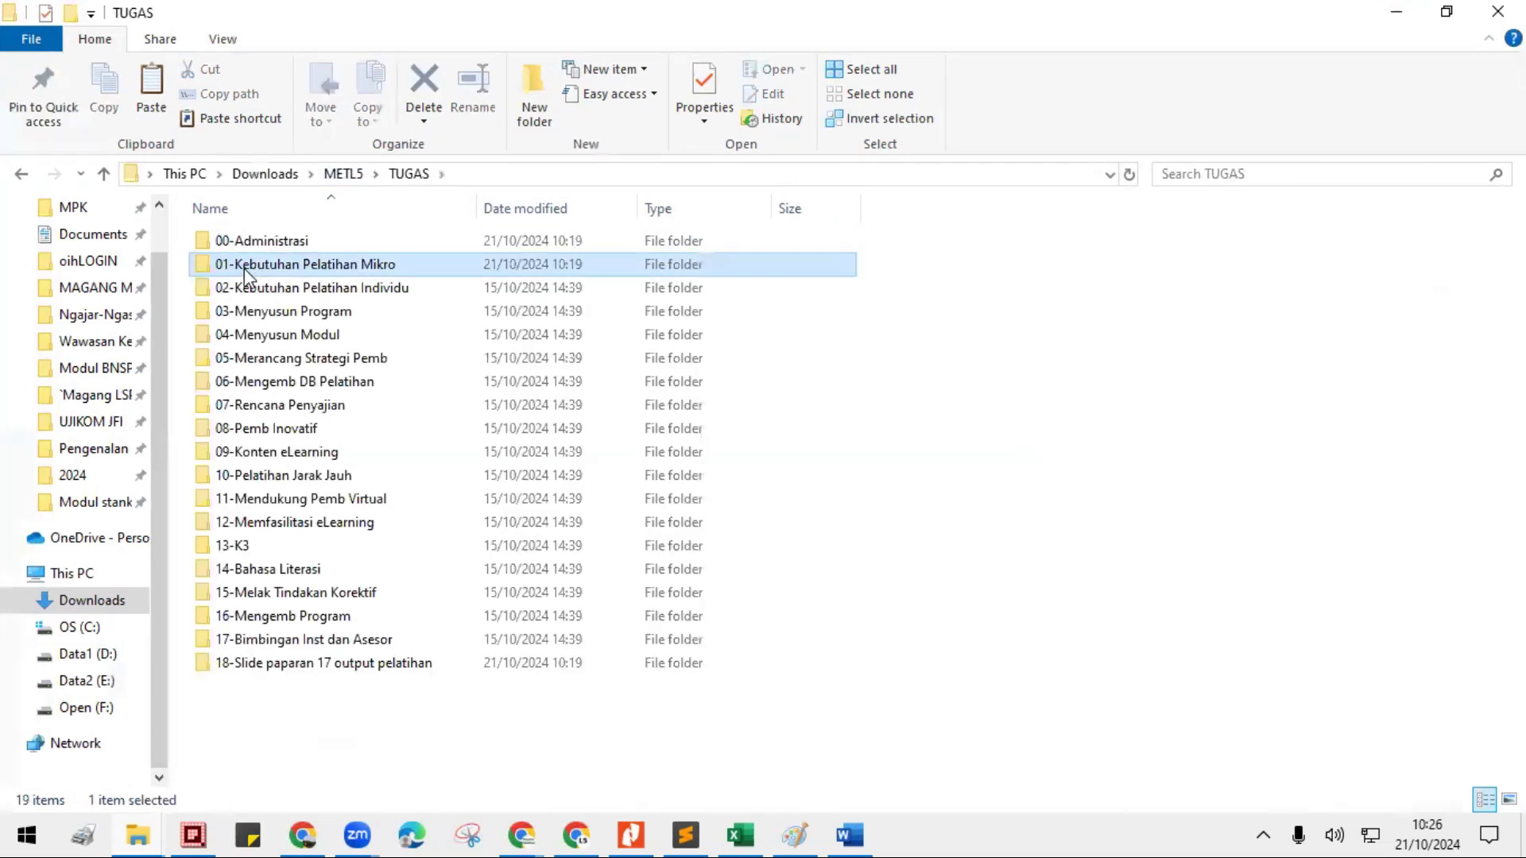
pyautogui.doubleClick(255, 265)
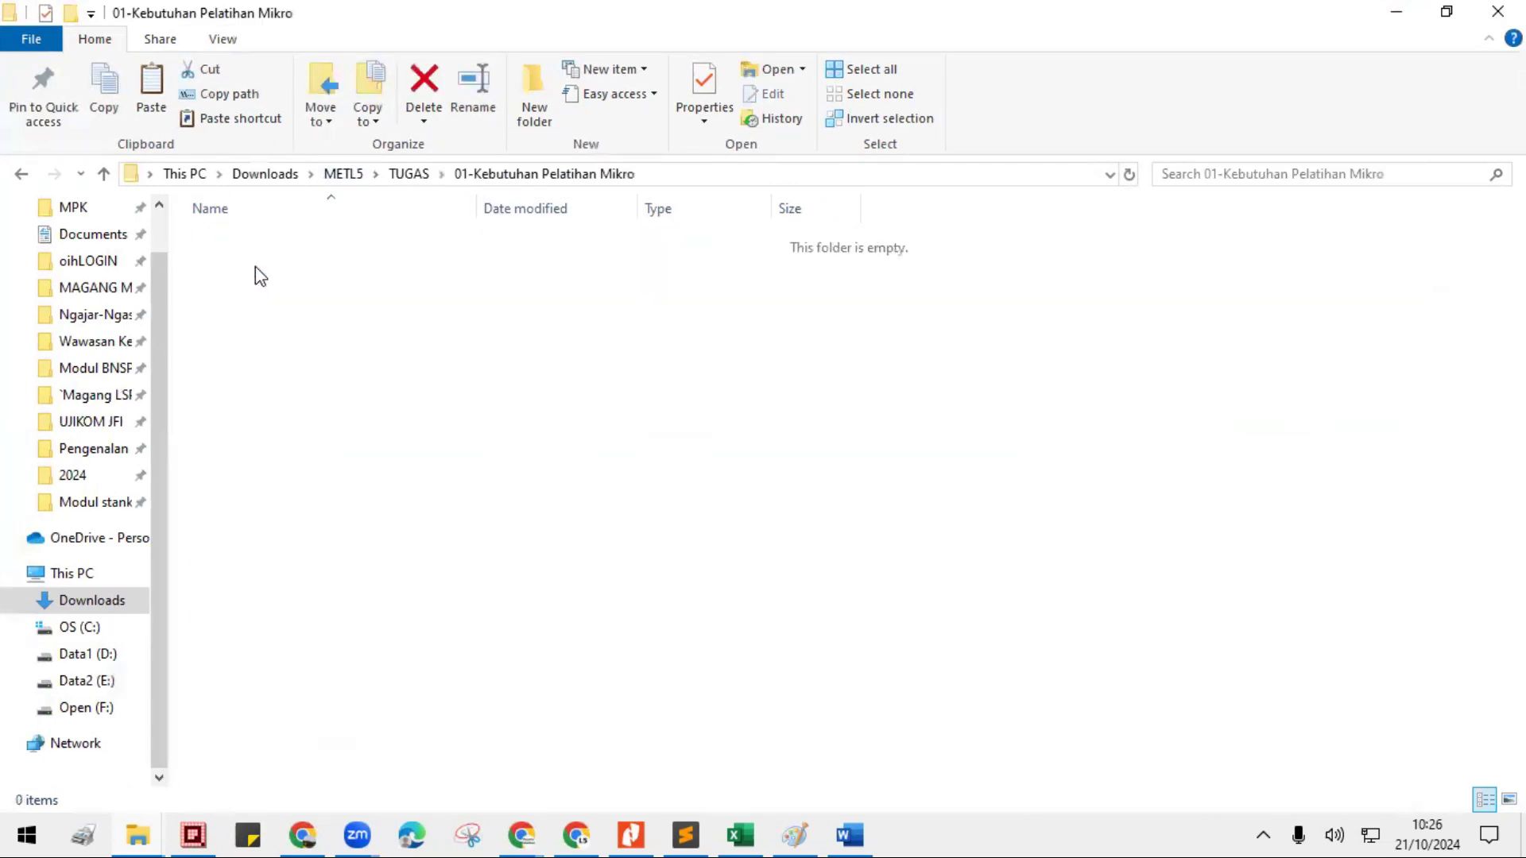
pyautogui.rightClick(322, 336)
pyautogui.click(377, 491)
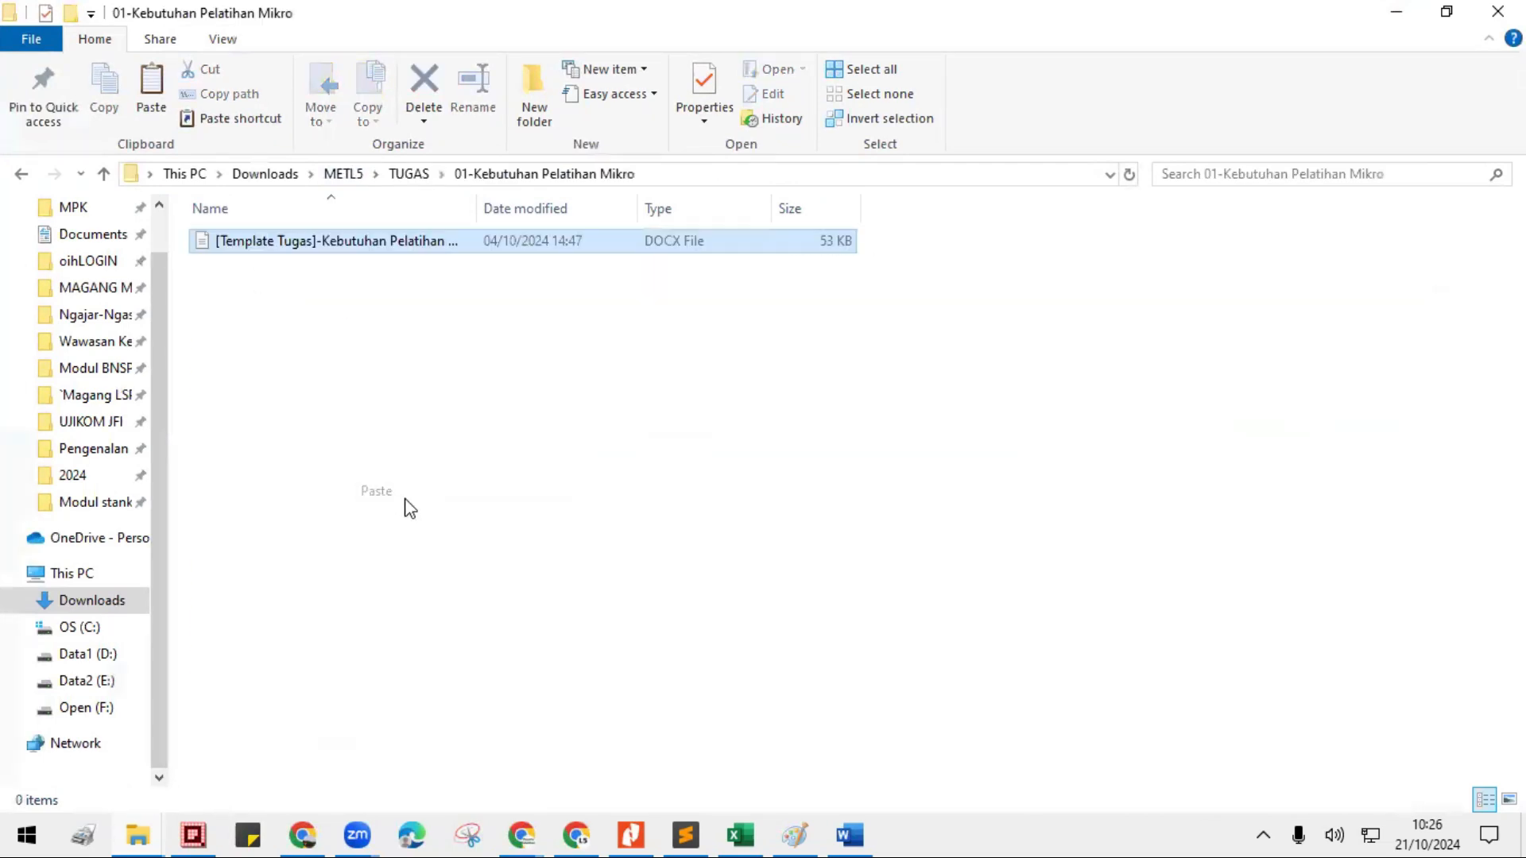
# - Open the pasted Kebutuhan Pelatihan Mikro template to view its contents, and return to its folder in File Explorer
pyautogui.click(347, 395)
pyautogui.click(253, 245)
pyautogui.doubleClick(255, 242)
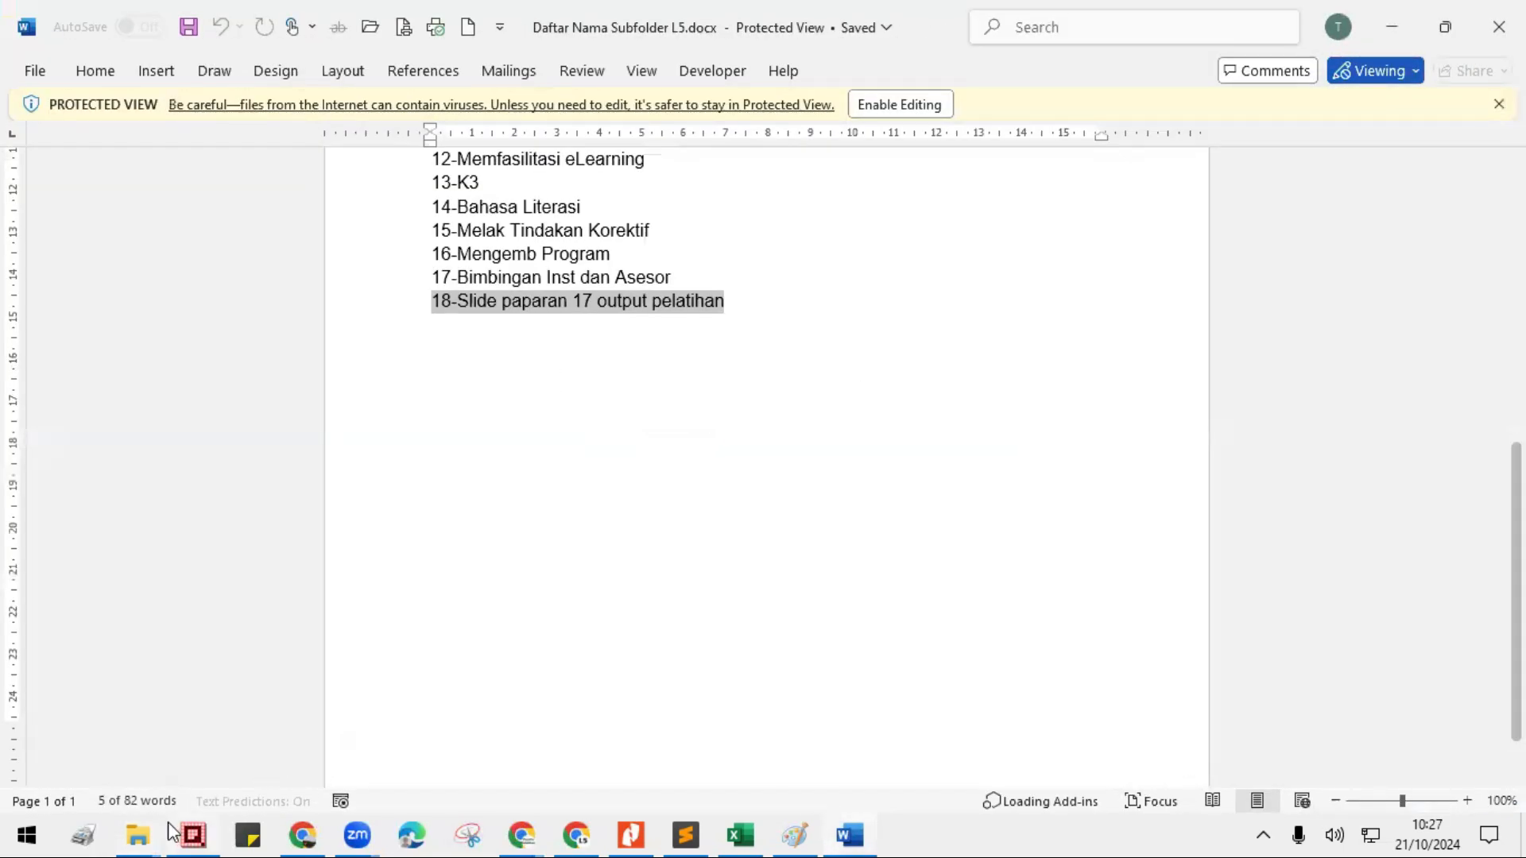
pyautogui.moveTo(170, 826)
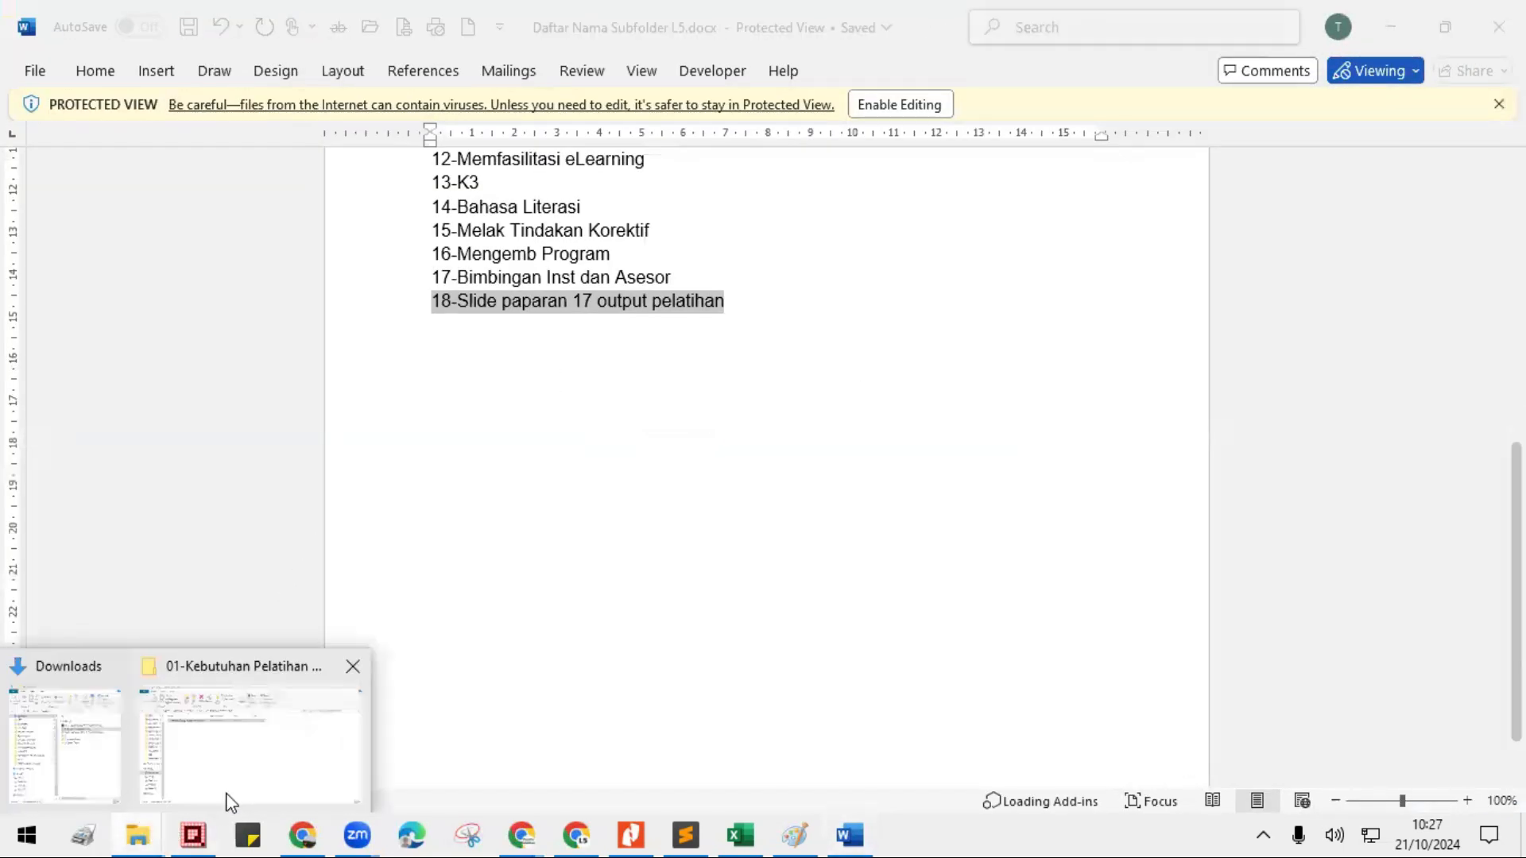
pyautogui.click(226, 795)
# - Rename the pasted template document, replacing Template Tugas inside the square brackets with 16- followed by the participant's full name
pyautogui.click(235, 253)
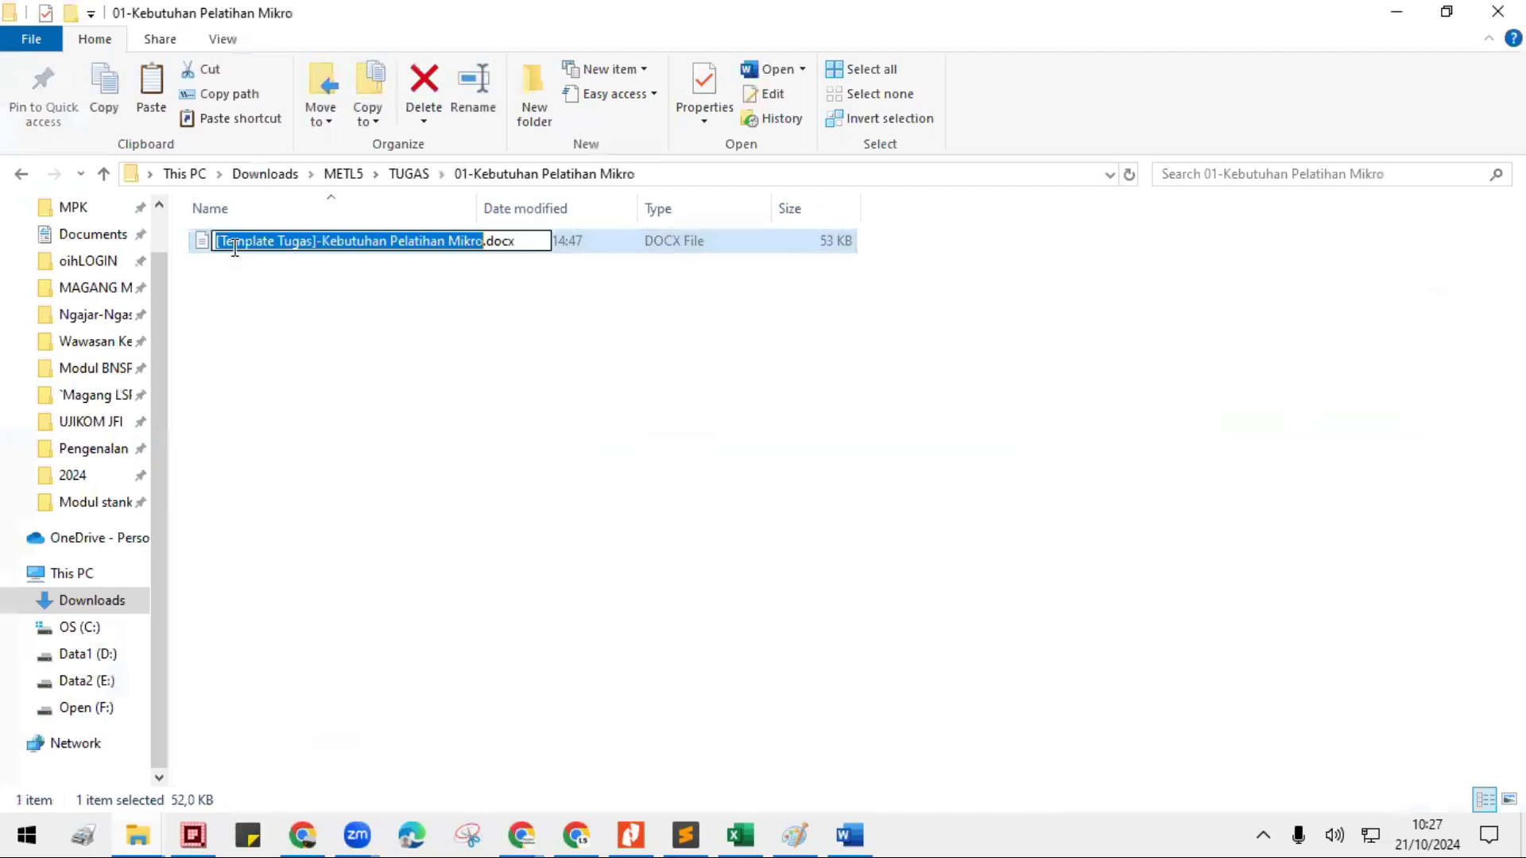
pyautogui.click(266, 291)
pyautogui.click(255, 249)
pyautogui.rightClick(258, 251)
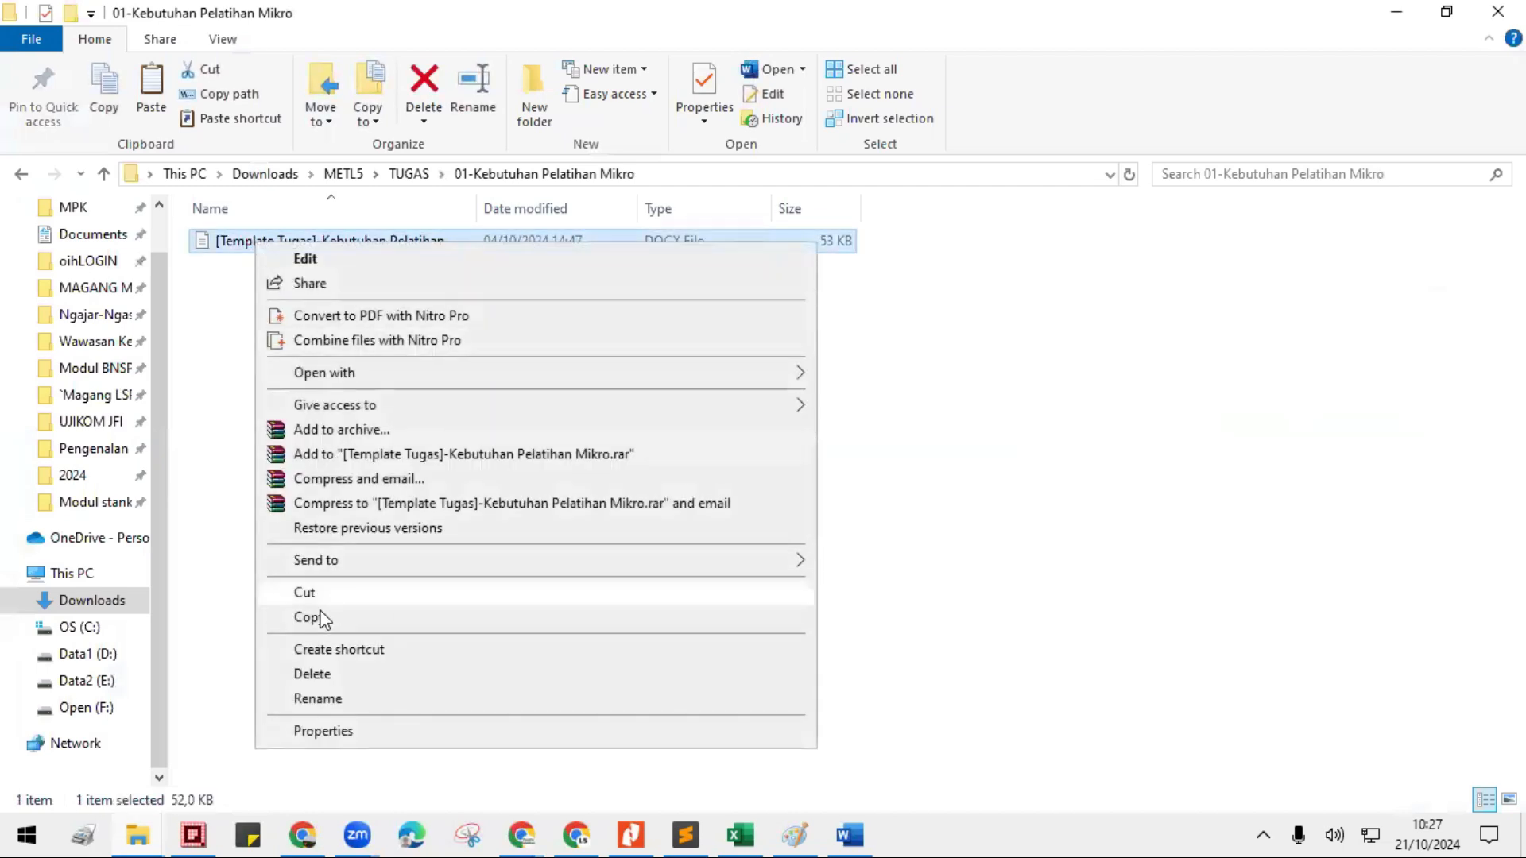
pyautogui.click(322, 699)
pyautogui.click(273, 246)
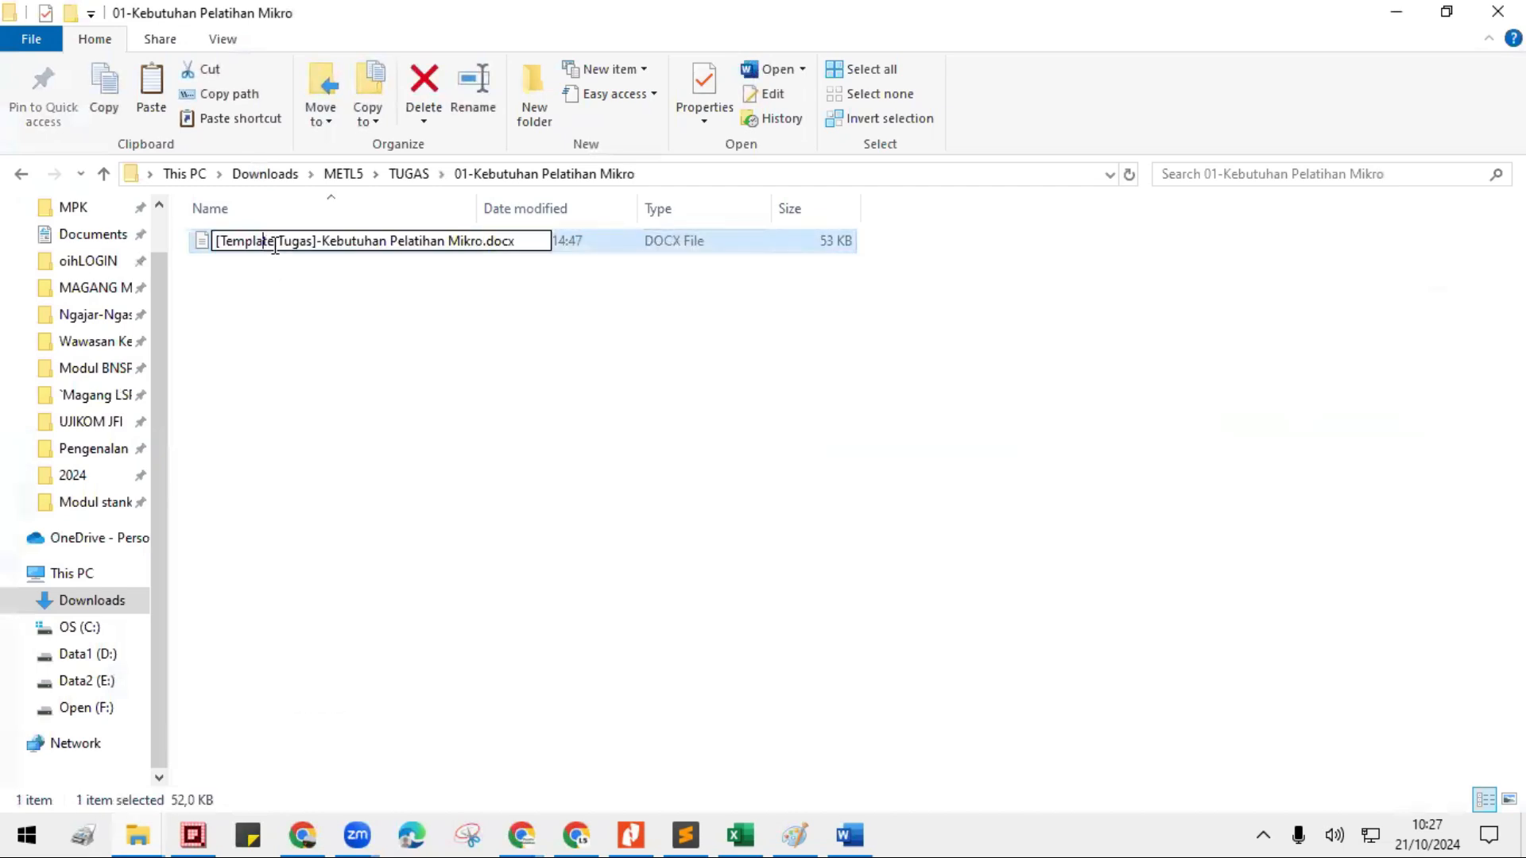
pyautogui.press('BackSpace')
pyautogui.press('BackSpace')
pyautogui.press('BackSpace')
pyautogui.press('BackSpace')
pyautogui.press('BackSpace')
pyautogui.press('BackSpace')
pyautogui.press('BackSpace')
pyautogui.press('BackSpace')
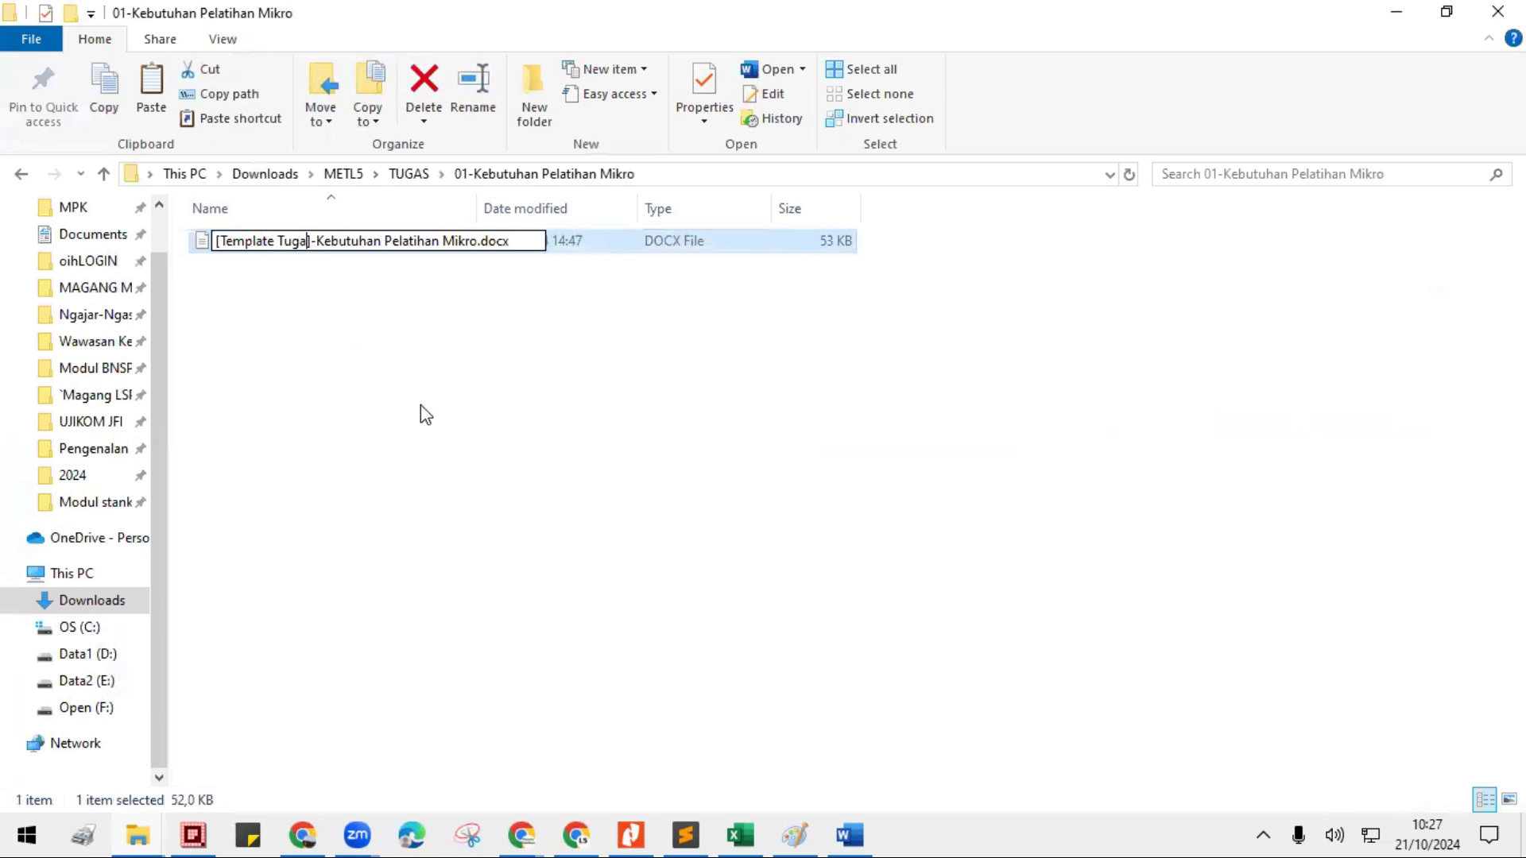
pyautogui.press('BackSpace')
pyautogui.press('BackSpace')
pyautogui.press('BackSpace')
pyautogui.press('BackSpace')
pyautogui.press('BackSpace')
pyautogui.press('BackSpace')
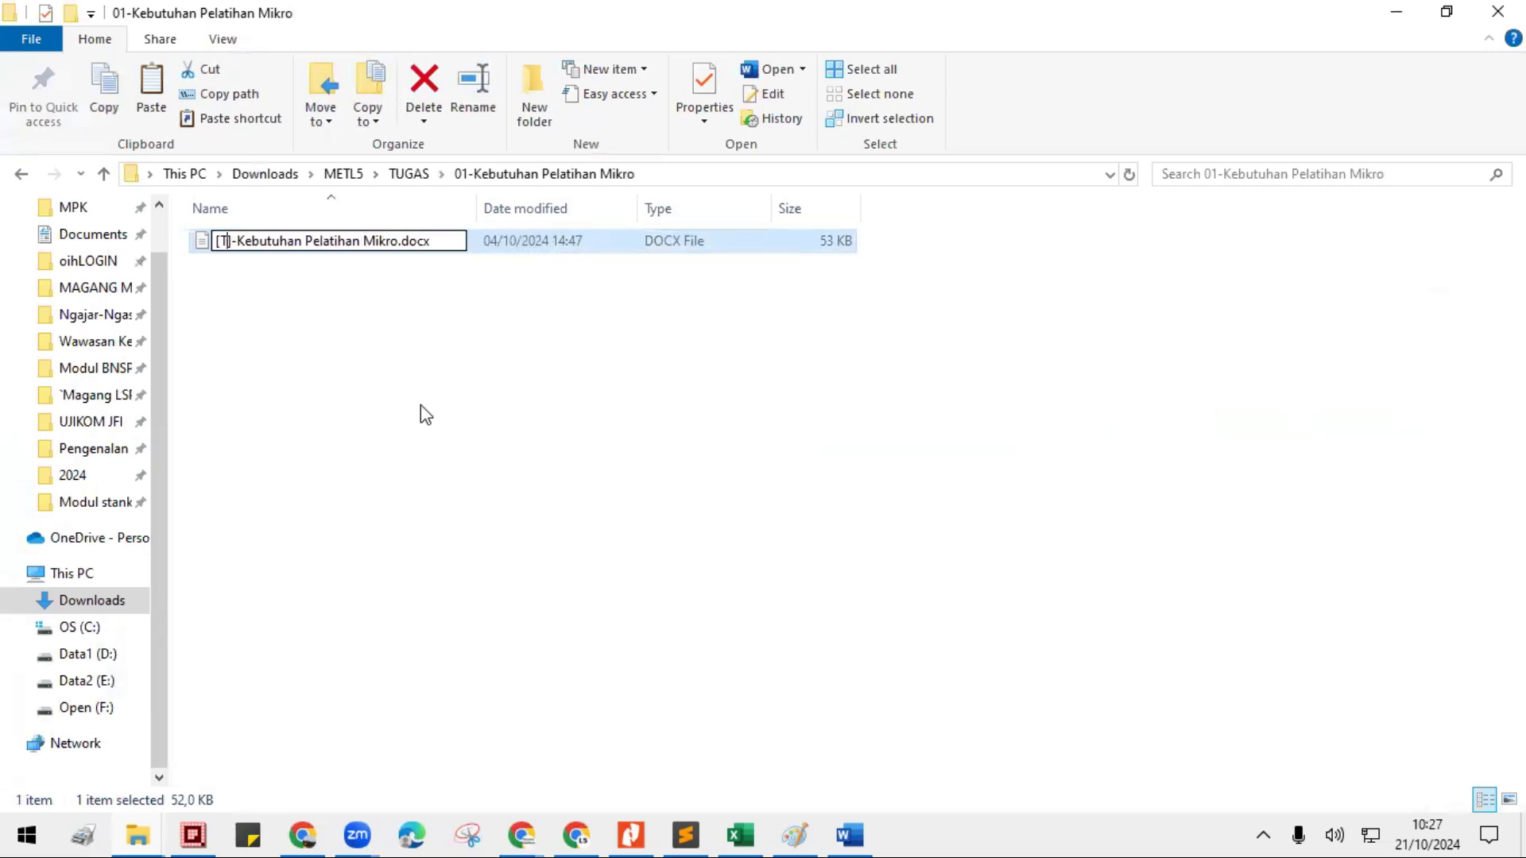
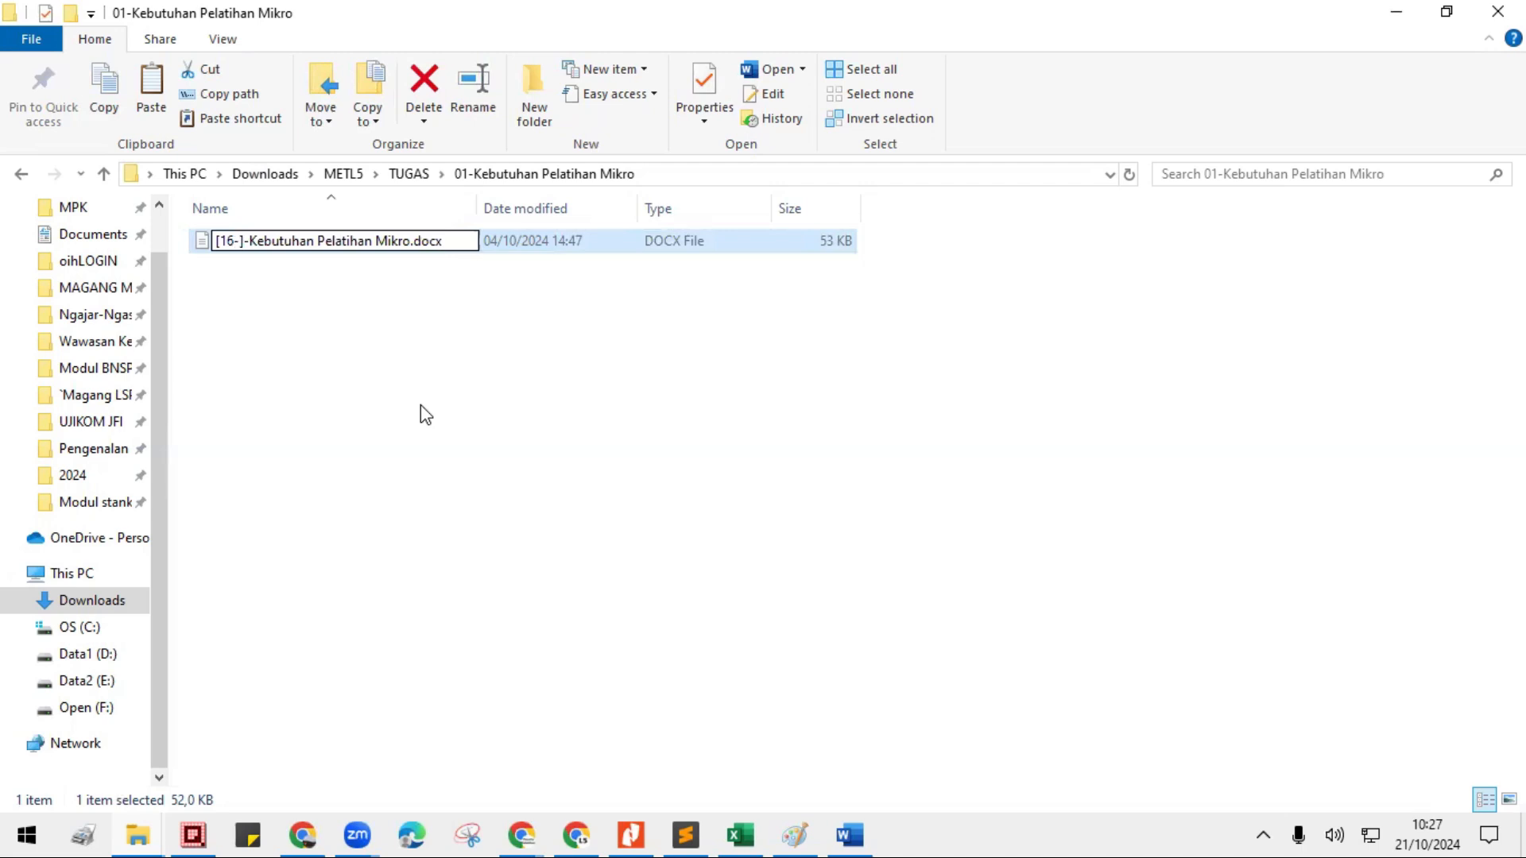
pyautogui.press('BackSpace')
pyautogui.press('BackSpace')
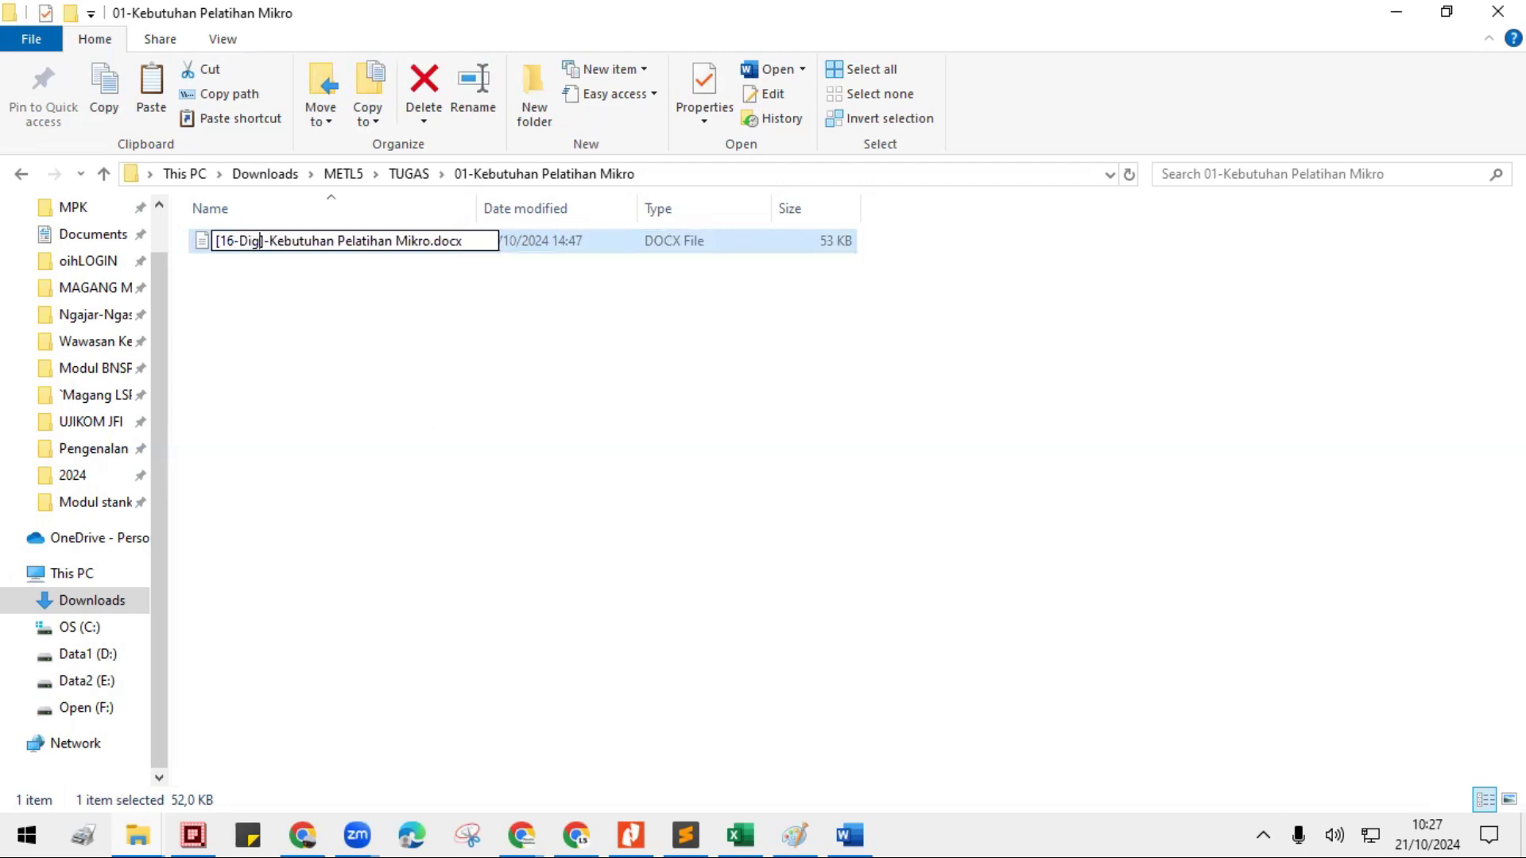
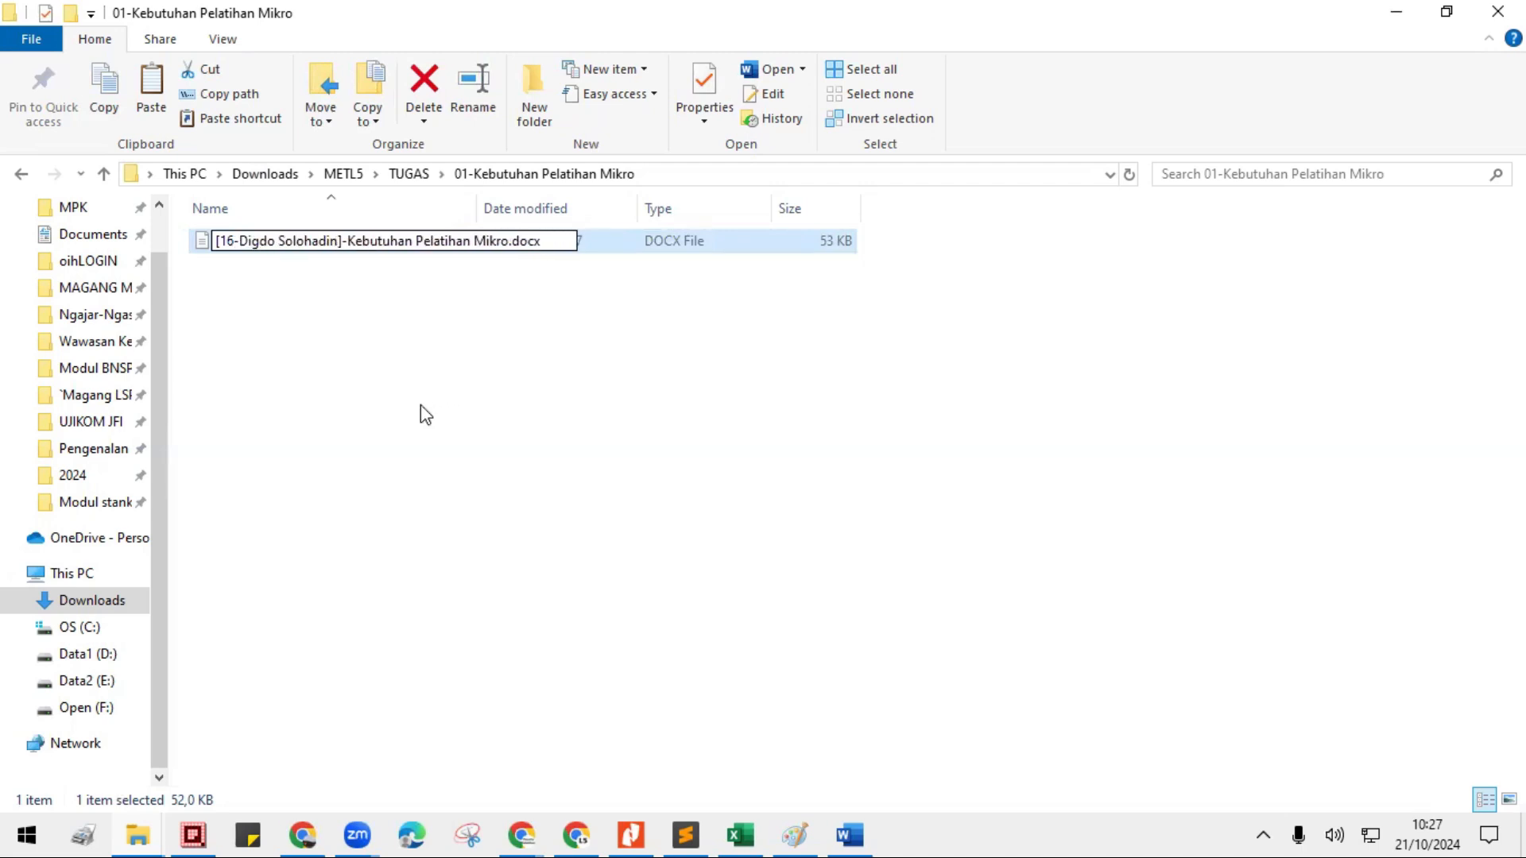
pyautogui.press('BackSpace')
pyautogui.press('BackSpace')
pyautogui.press('BackSpace')
pyautogui.press('BackSpace')
pyautogui.press('BackSpace')
pyautogui.press('BackSpace')
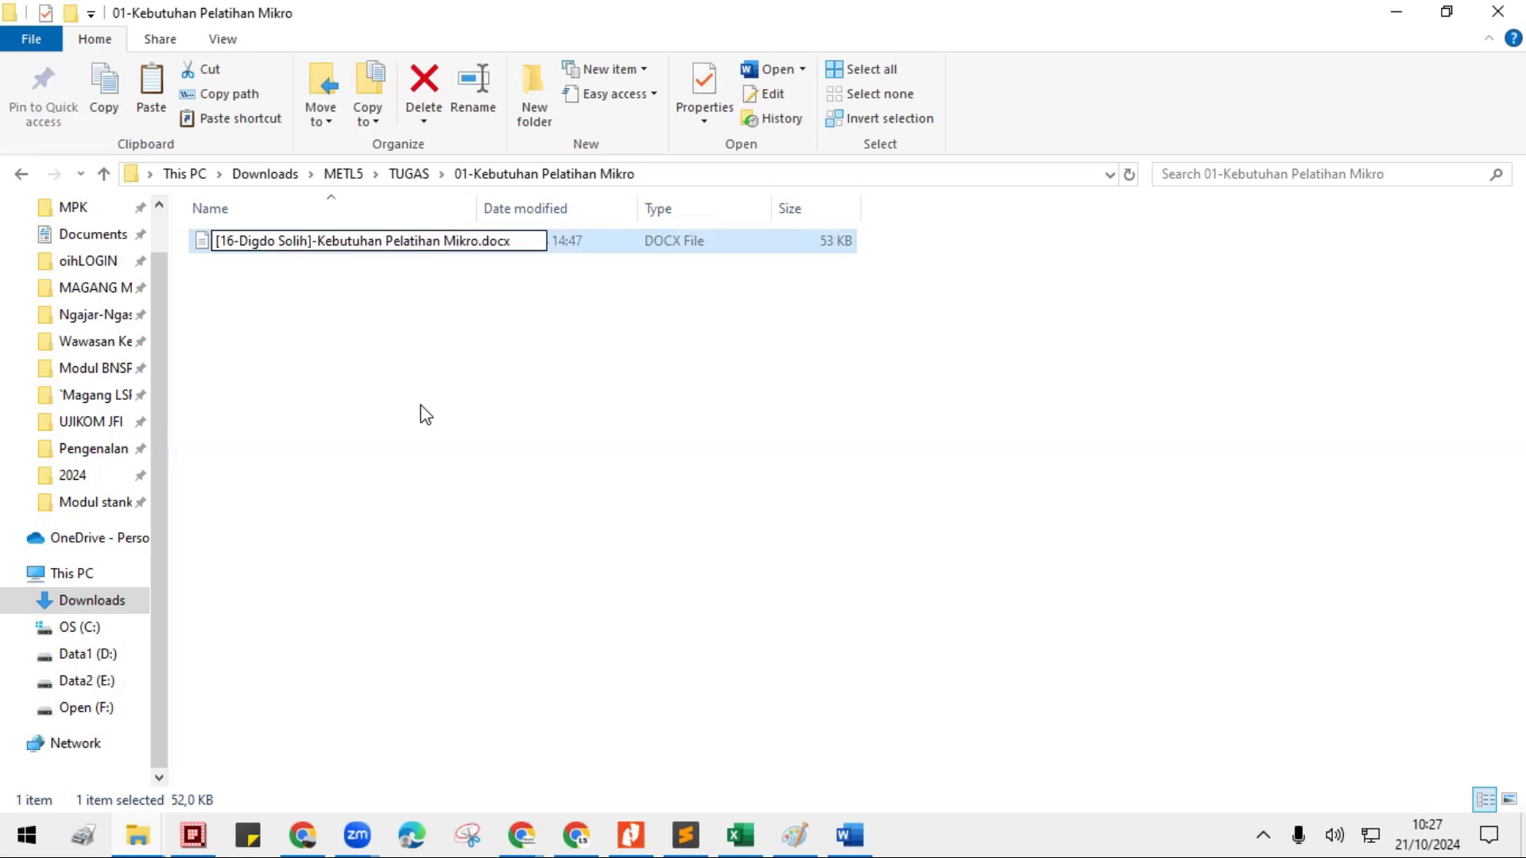
pyautogui.press('Return')
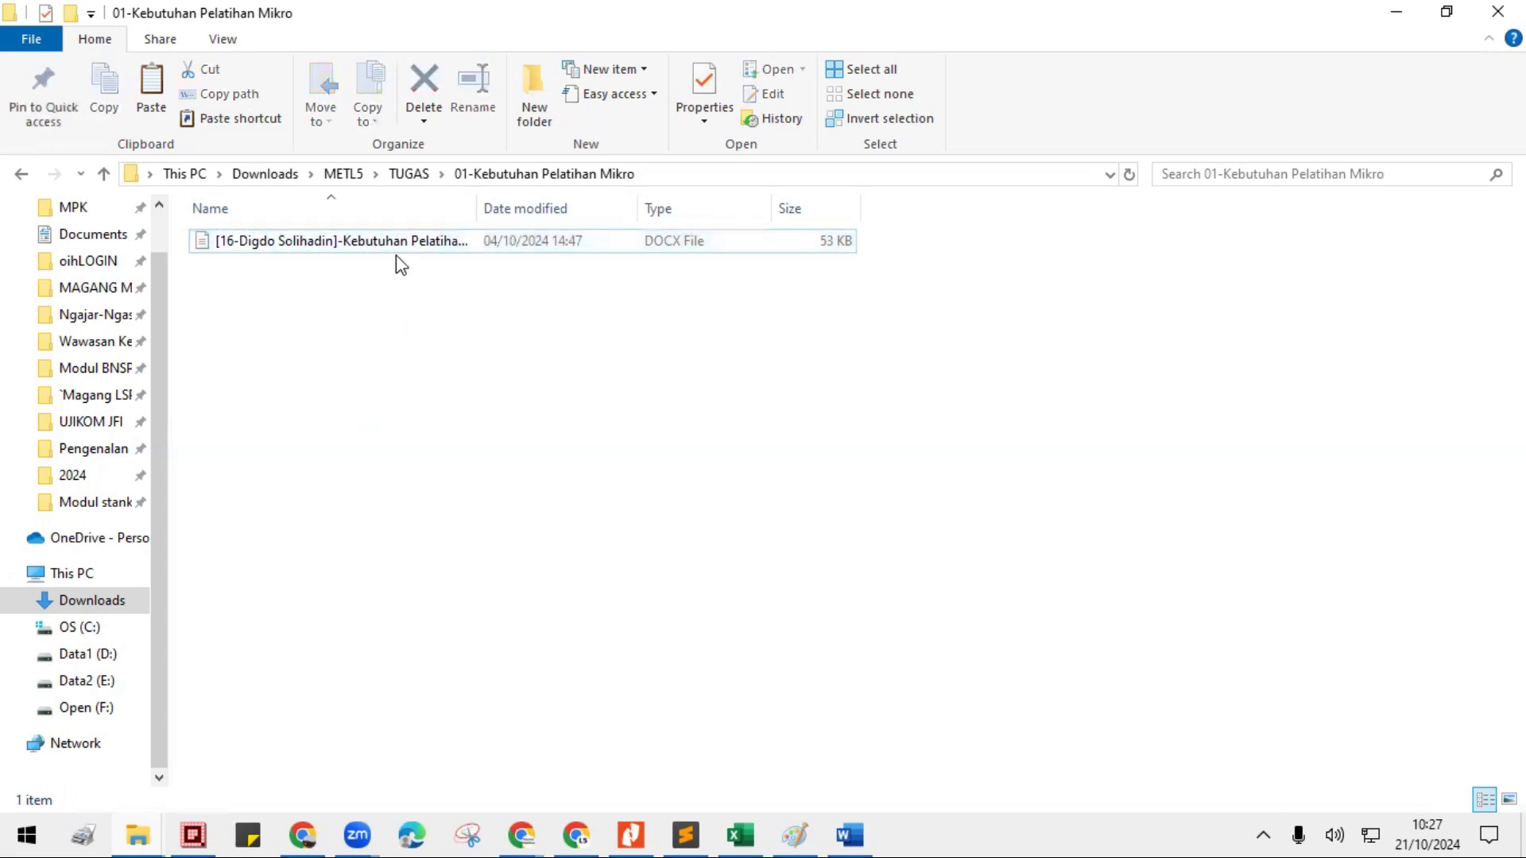
# - Fit the Name column to the full file name, and check the renamed document's place within the TUGAS and METL5 folders
pyautogui.doubleClick(477, 208)
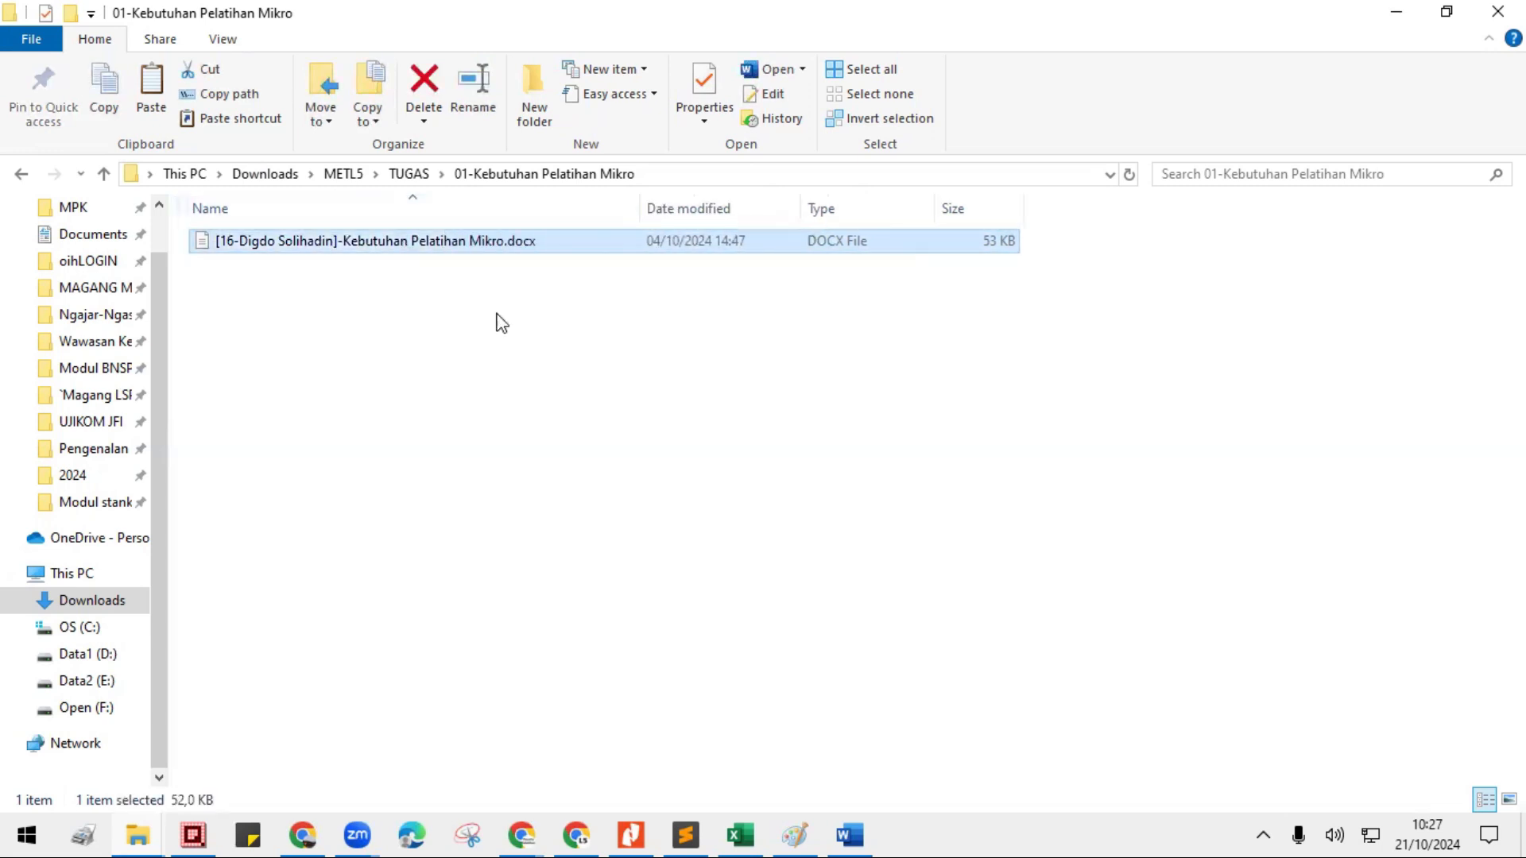
pyautogui.click(457, 330)
pyautogui.click(348, 239)
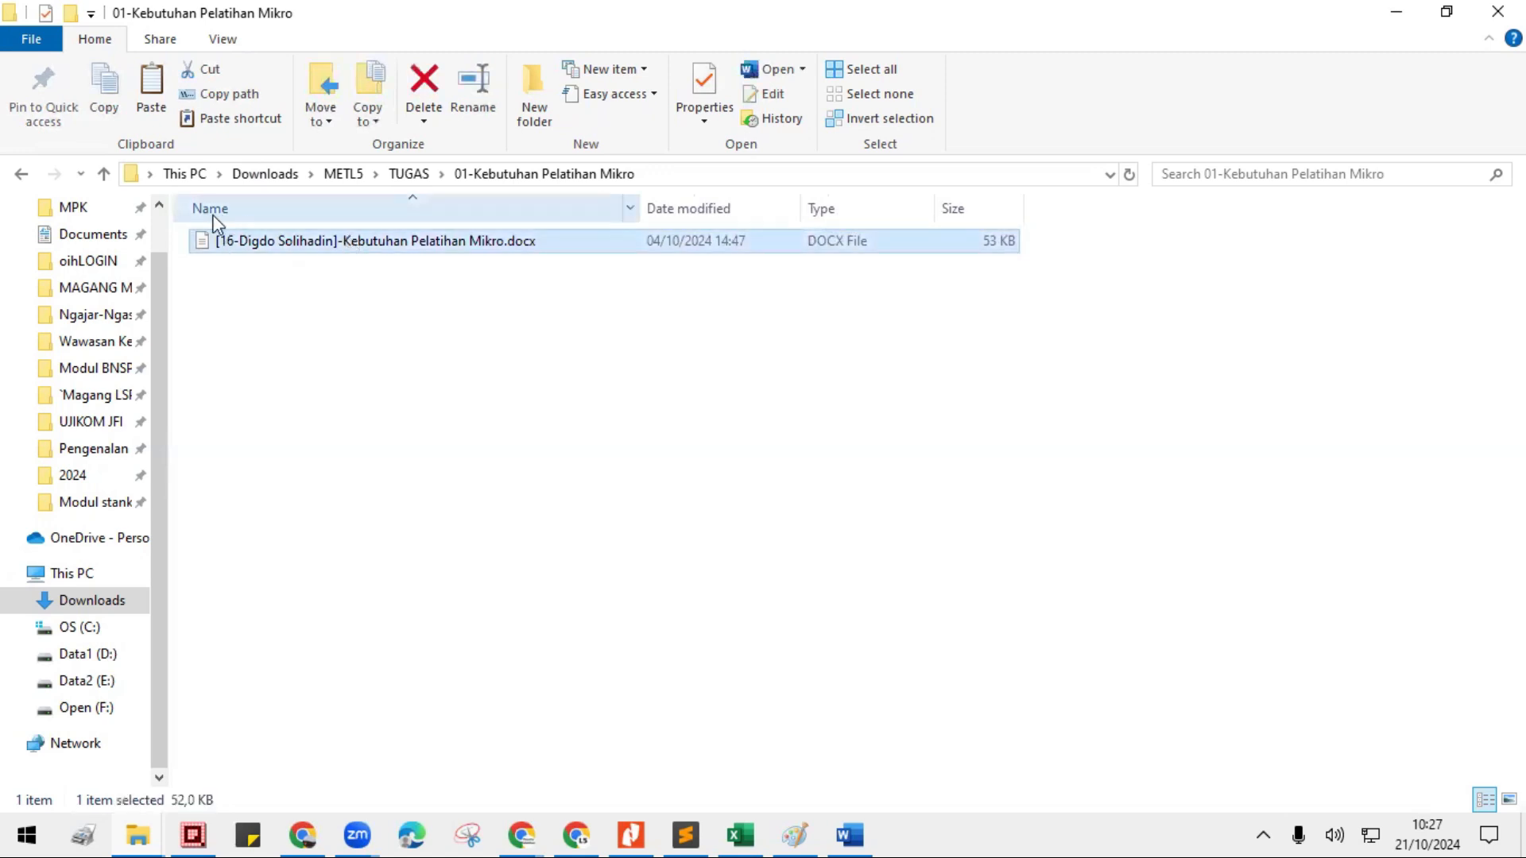
pyautogui.click(410, 175)
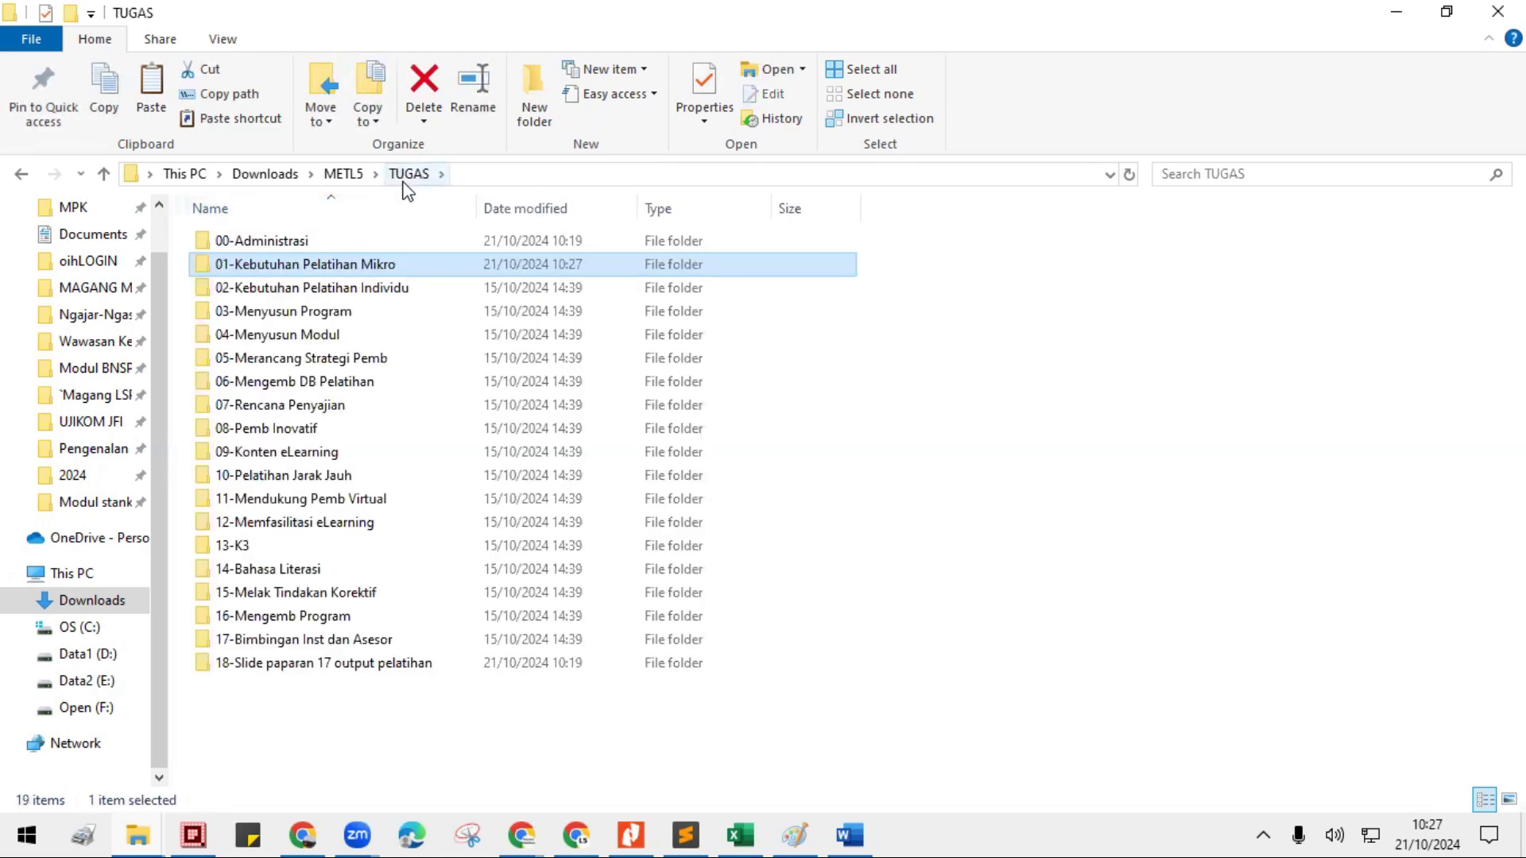
pyautogui.doubleClick(335, 264)
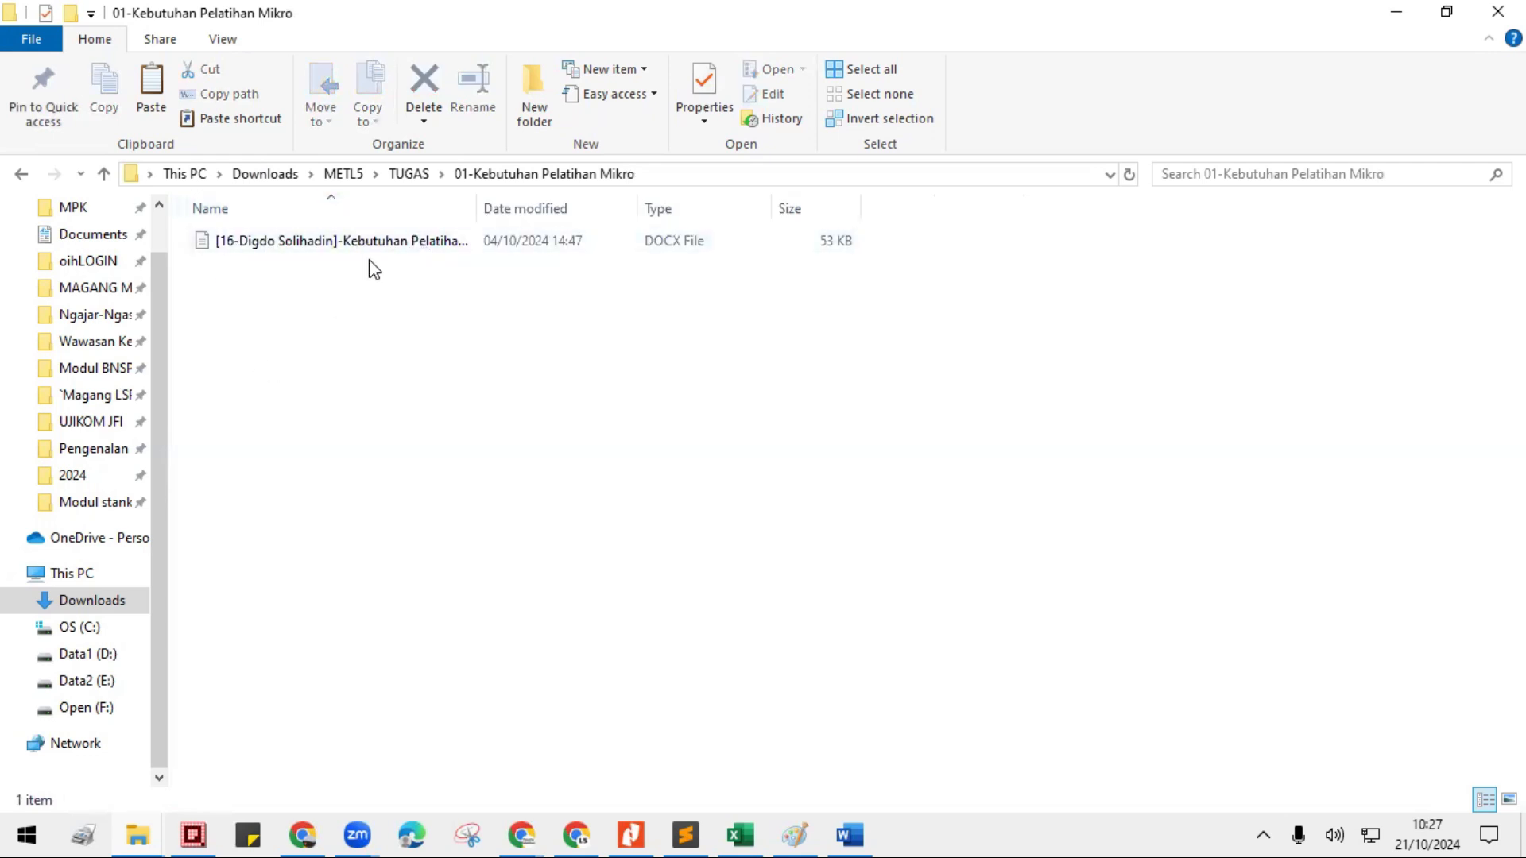
pyautogui.click(344, 175)
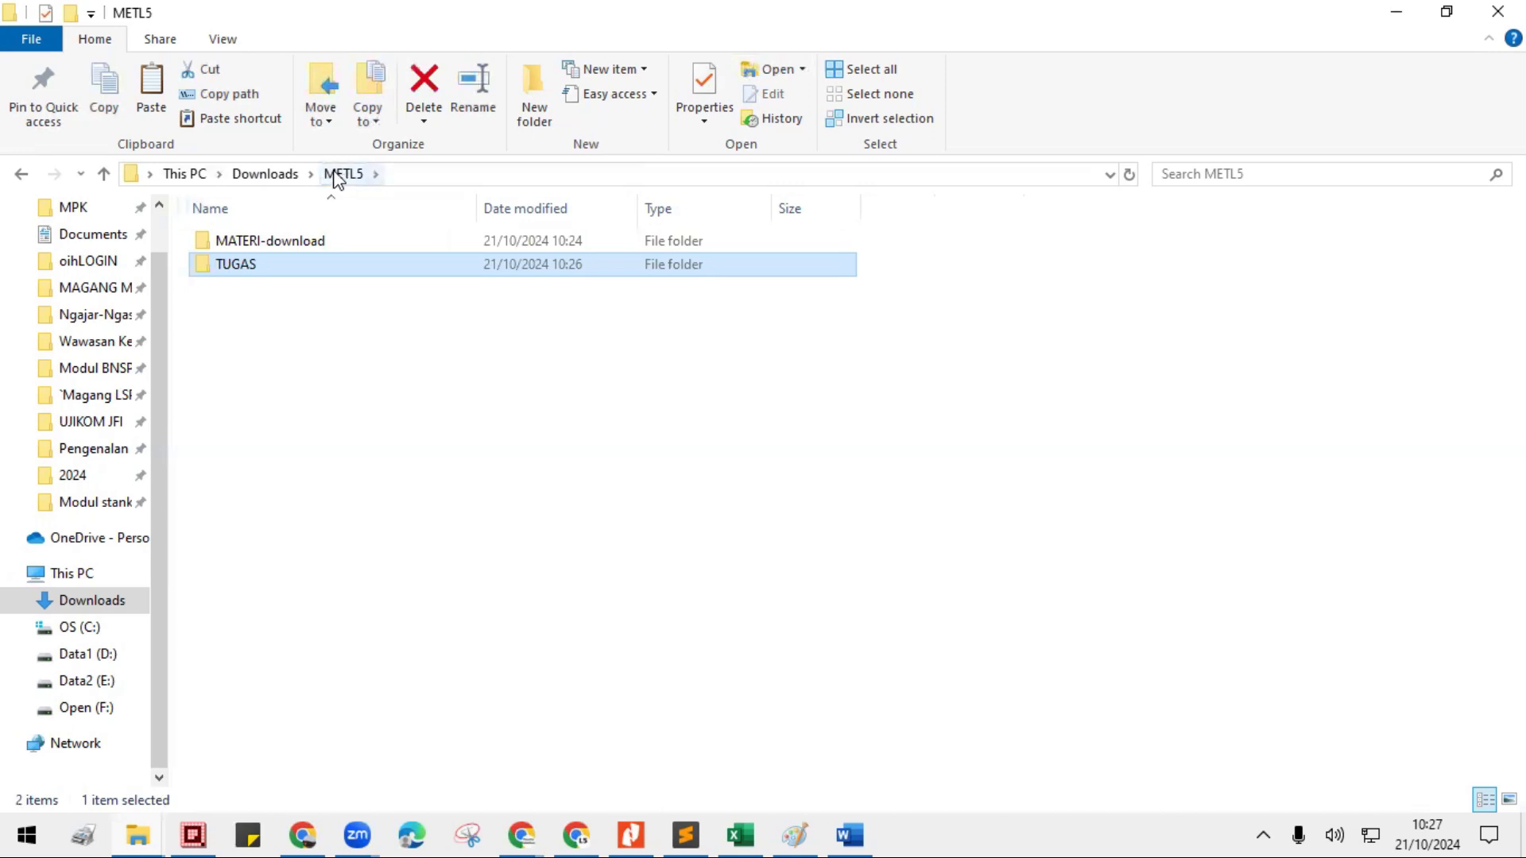
pyautogui.moveTo(159, 409); pyautogui.dragTo(159, 334)
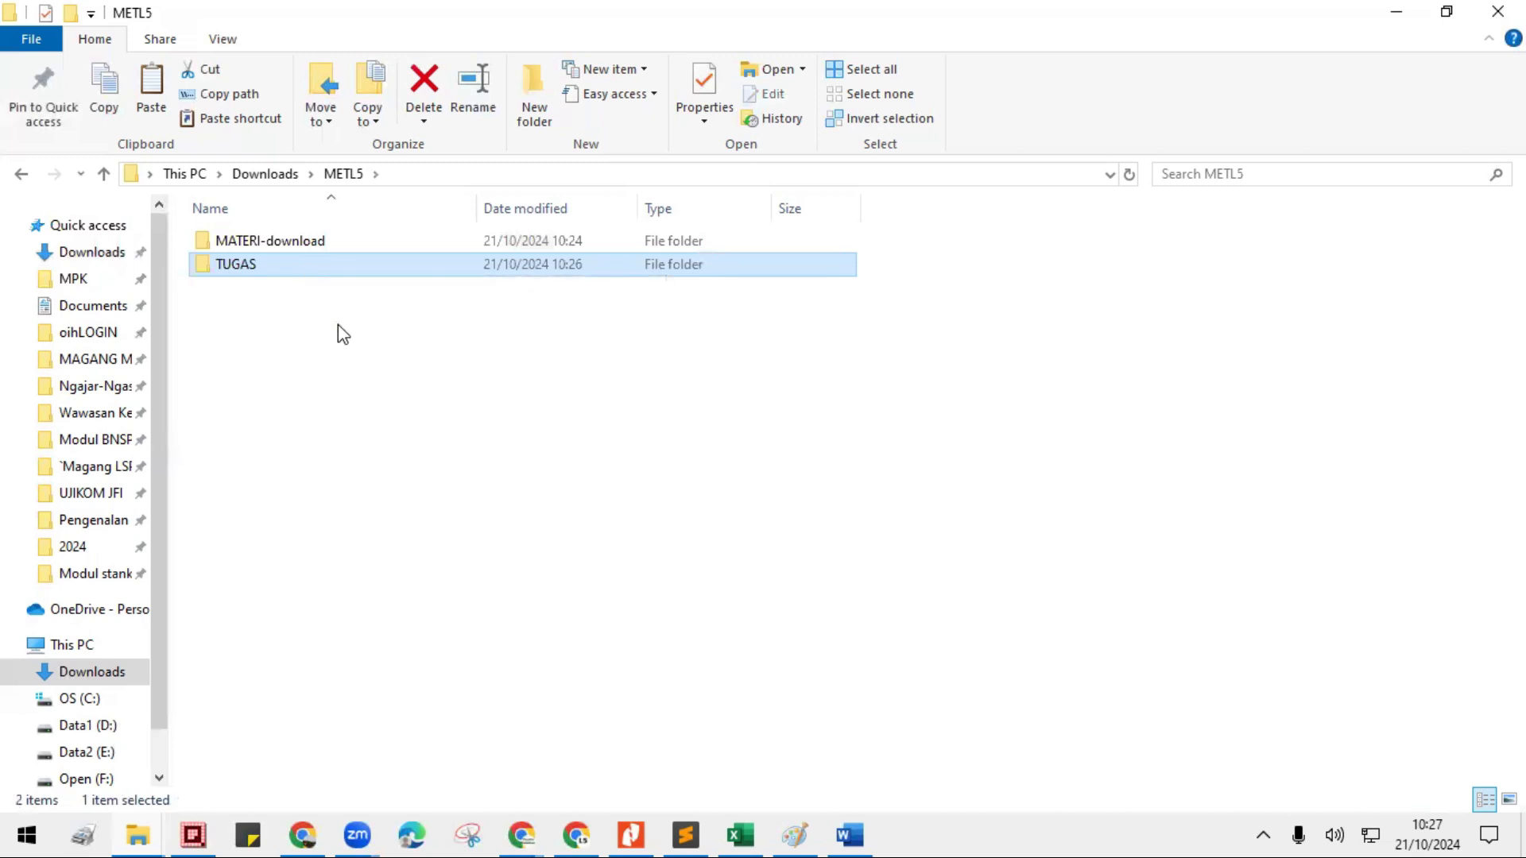
# - Review the METL5 structure from Downloads, widening the navigation pane and examining the subfolder lists of MATERI-download and TUGAS
pyautogui.click(264, 175)
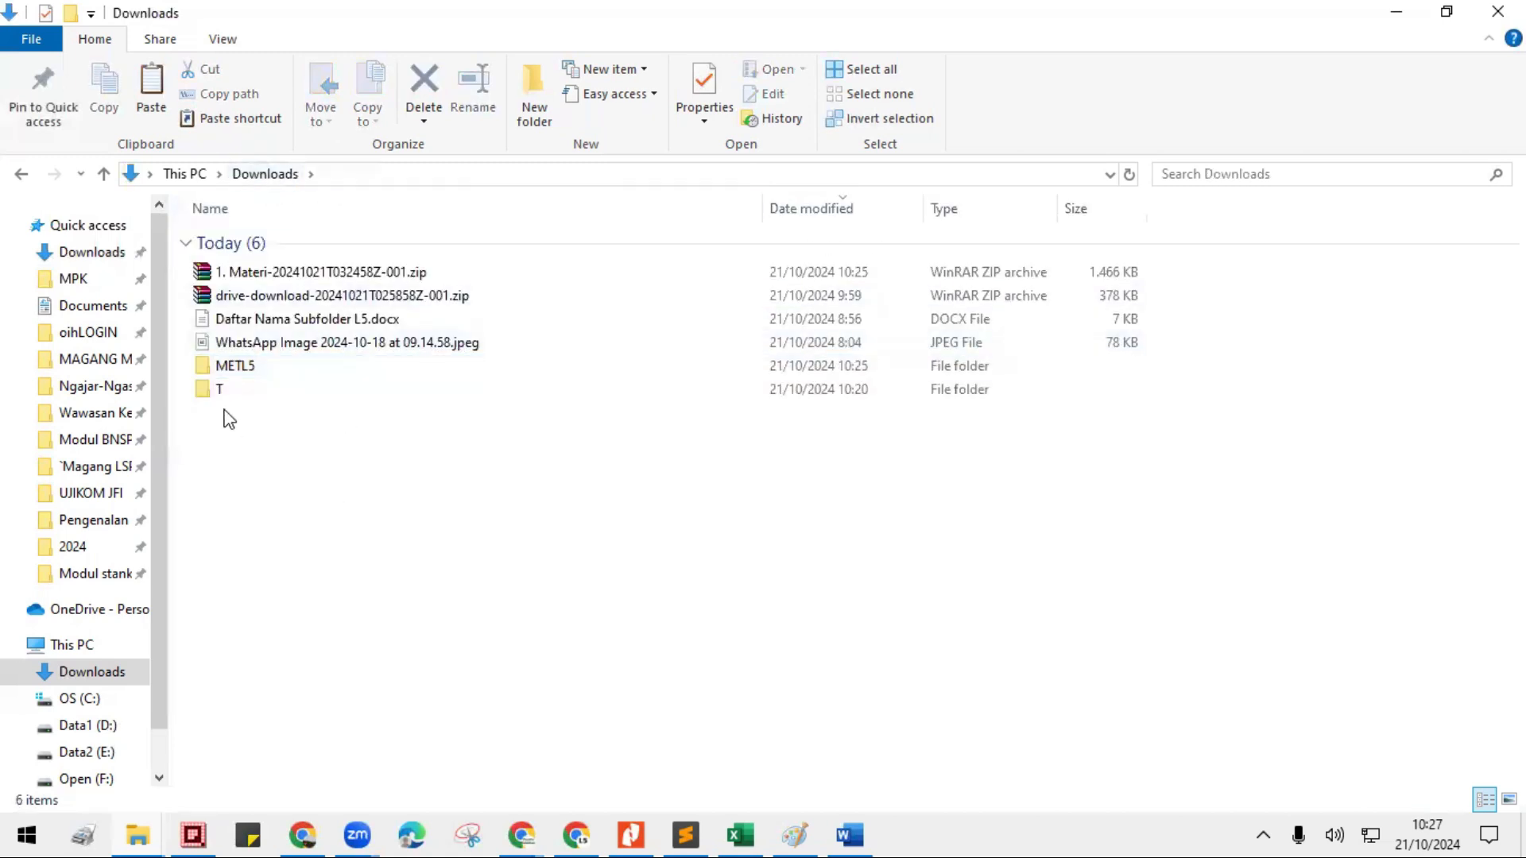
pyautogui.click(242, 371)
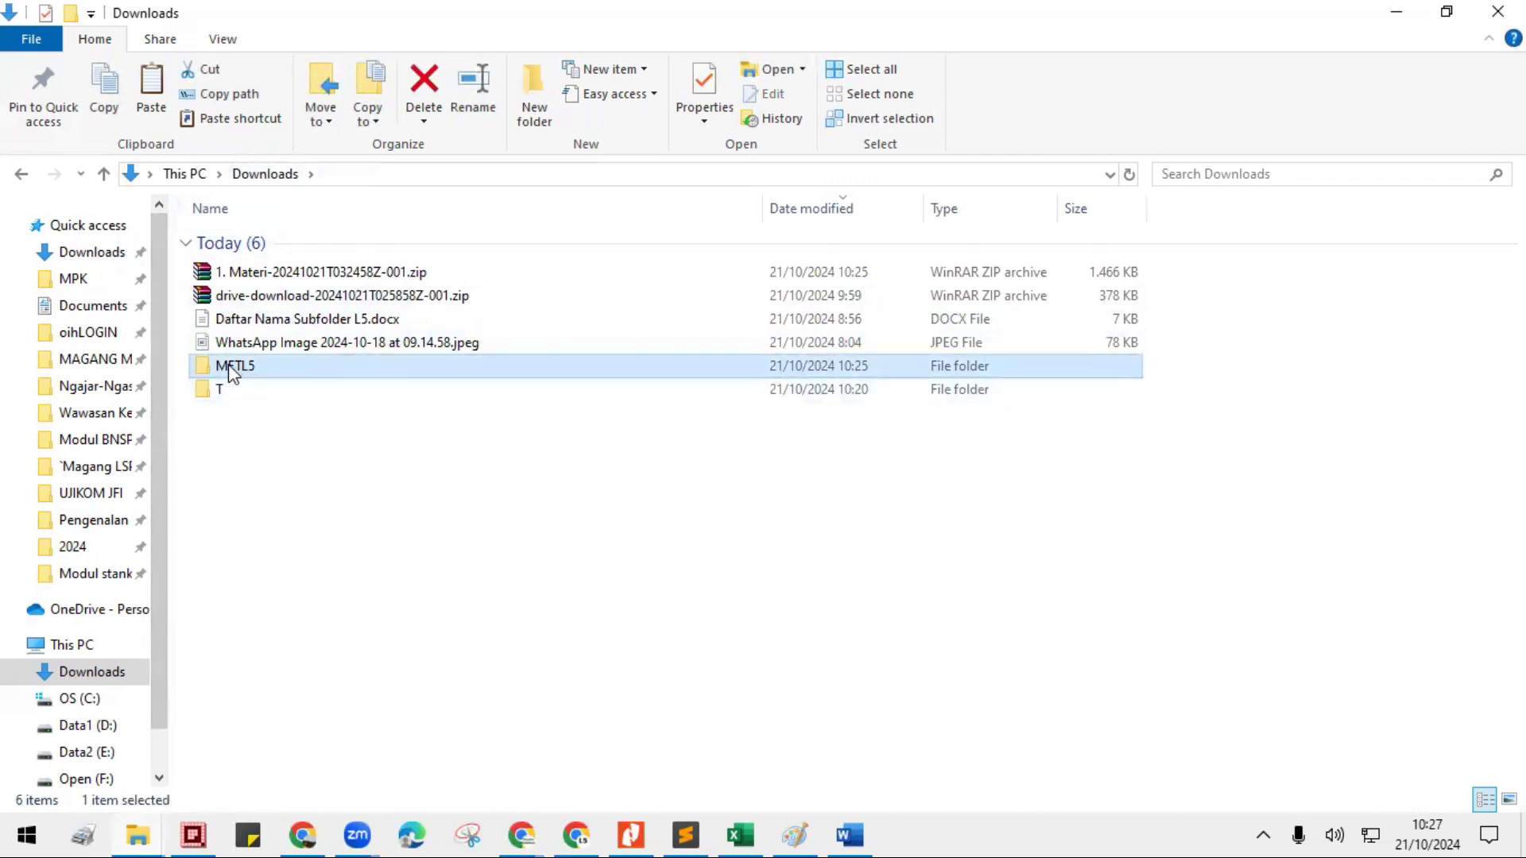
pyautogui.doubleClick(227, 364)
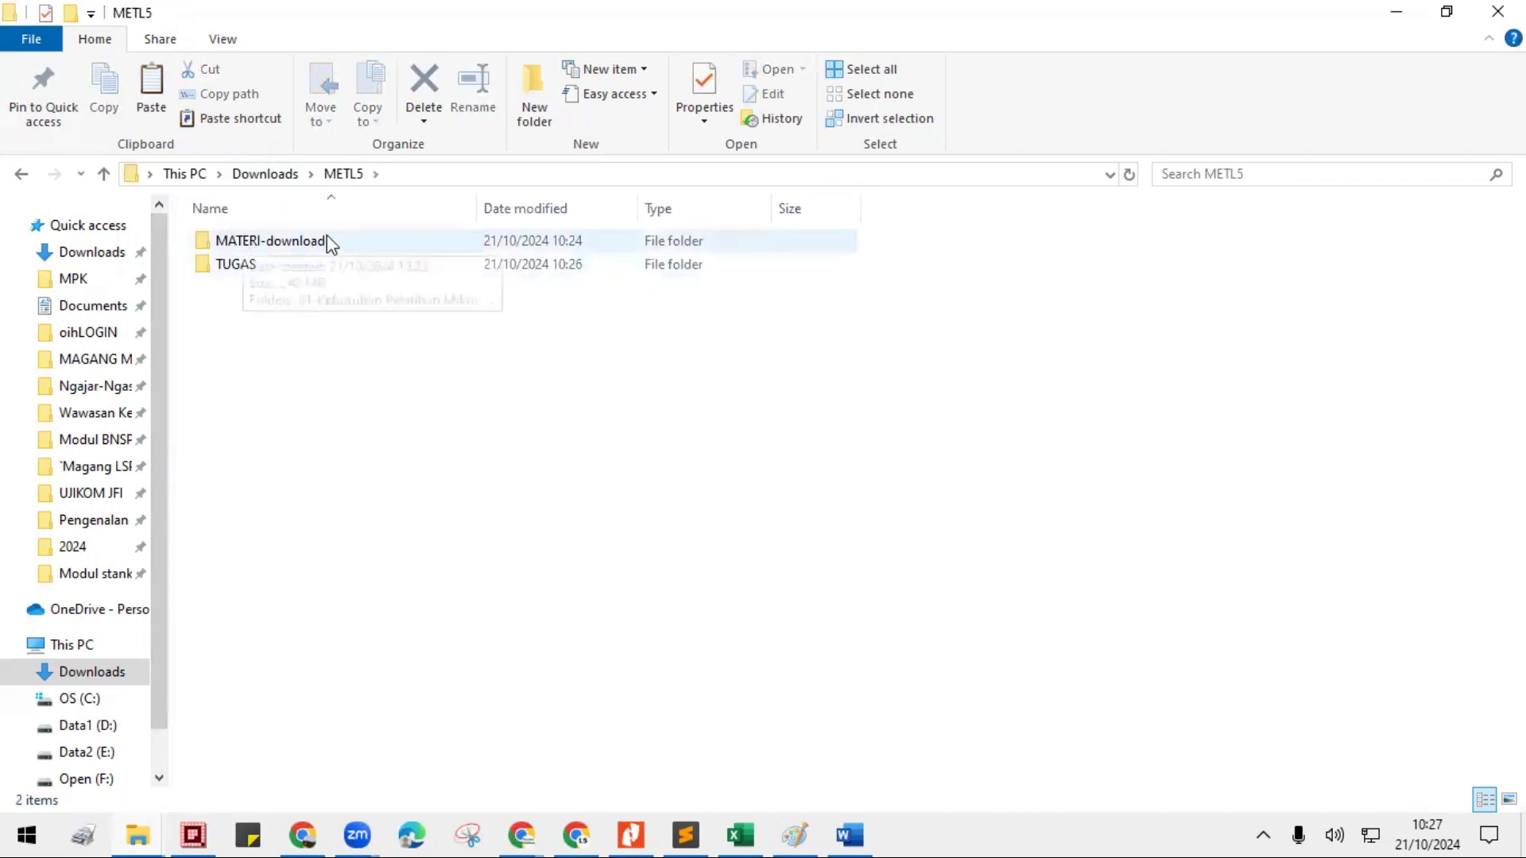
pyautogui.moveTo(163, 312); pyautogui.dragTo(296, 317)
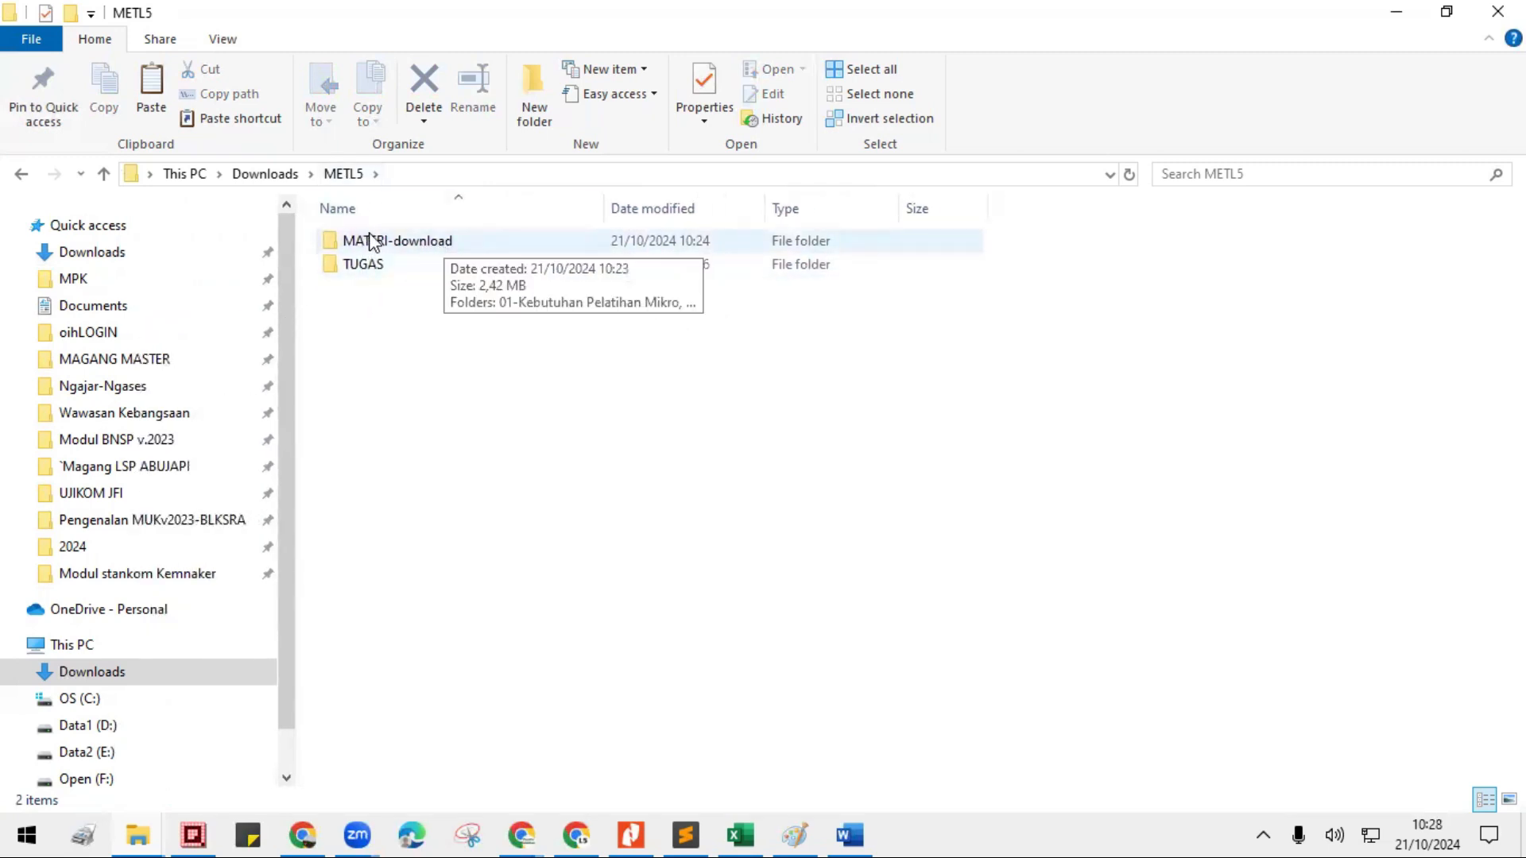
pyautogui.doubleClick(398, 243)
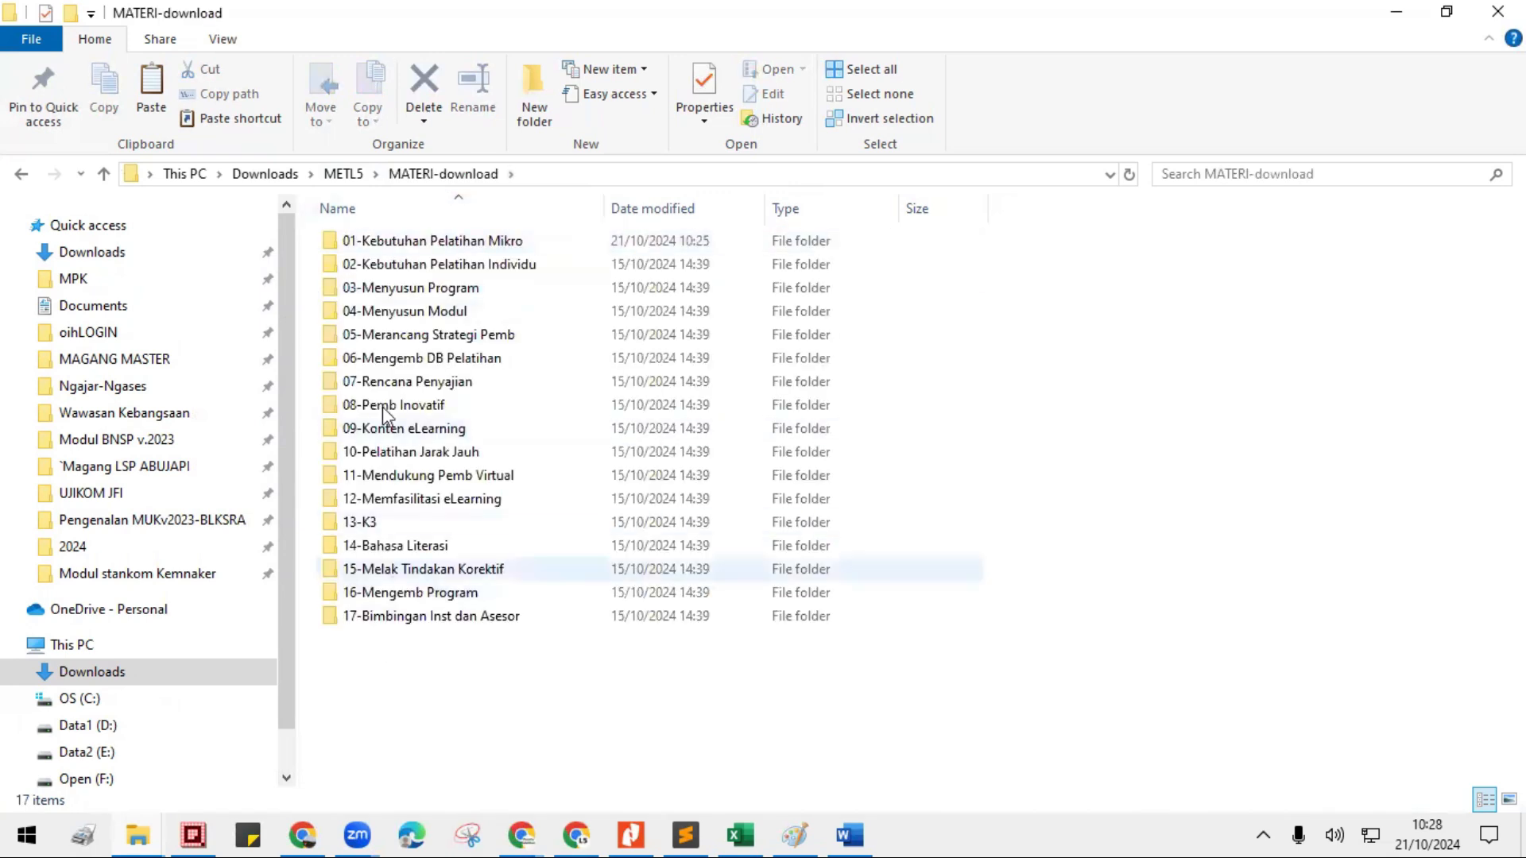
pyautogui.click(352, 177)
pyautogui.doubleClick(365, 265)
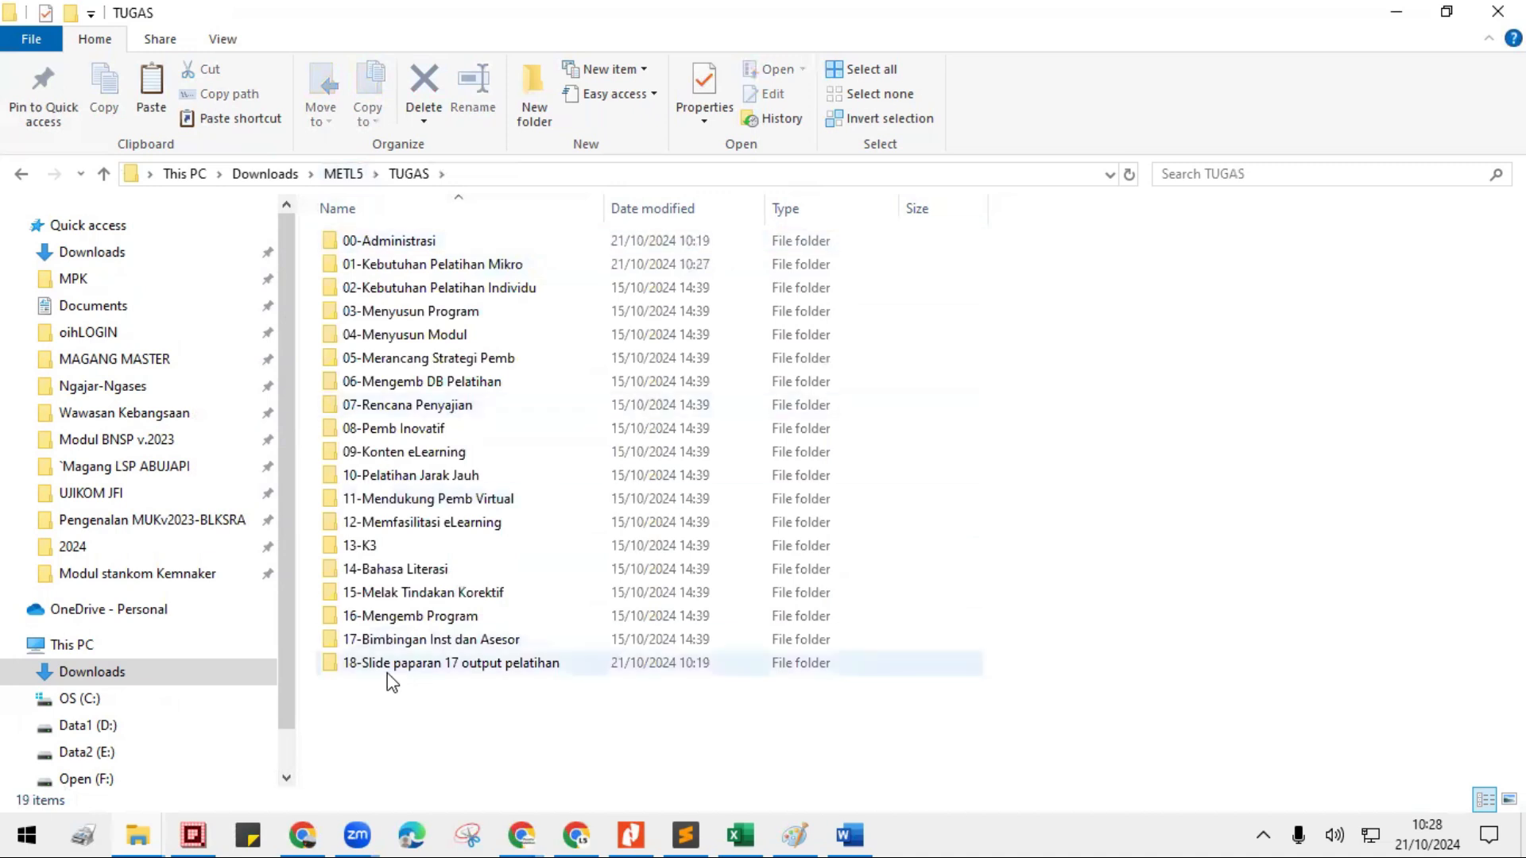
pyautogui.click(343, 175)
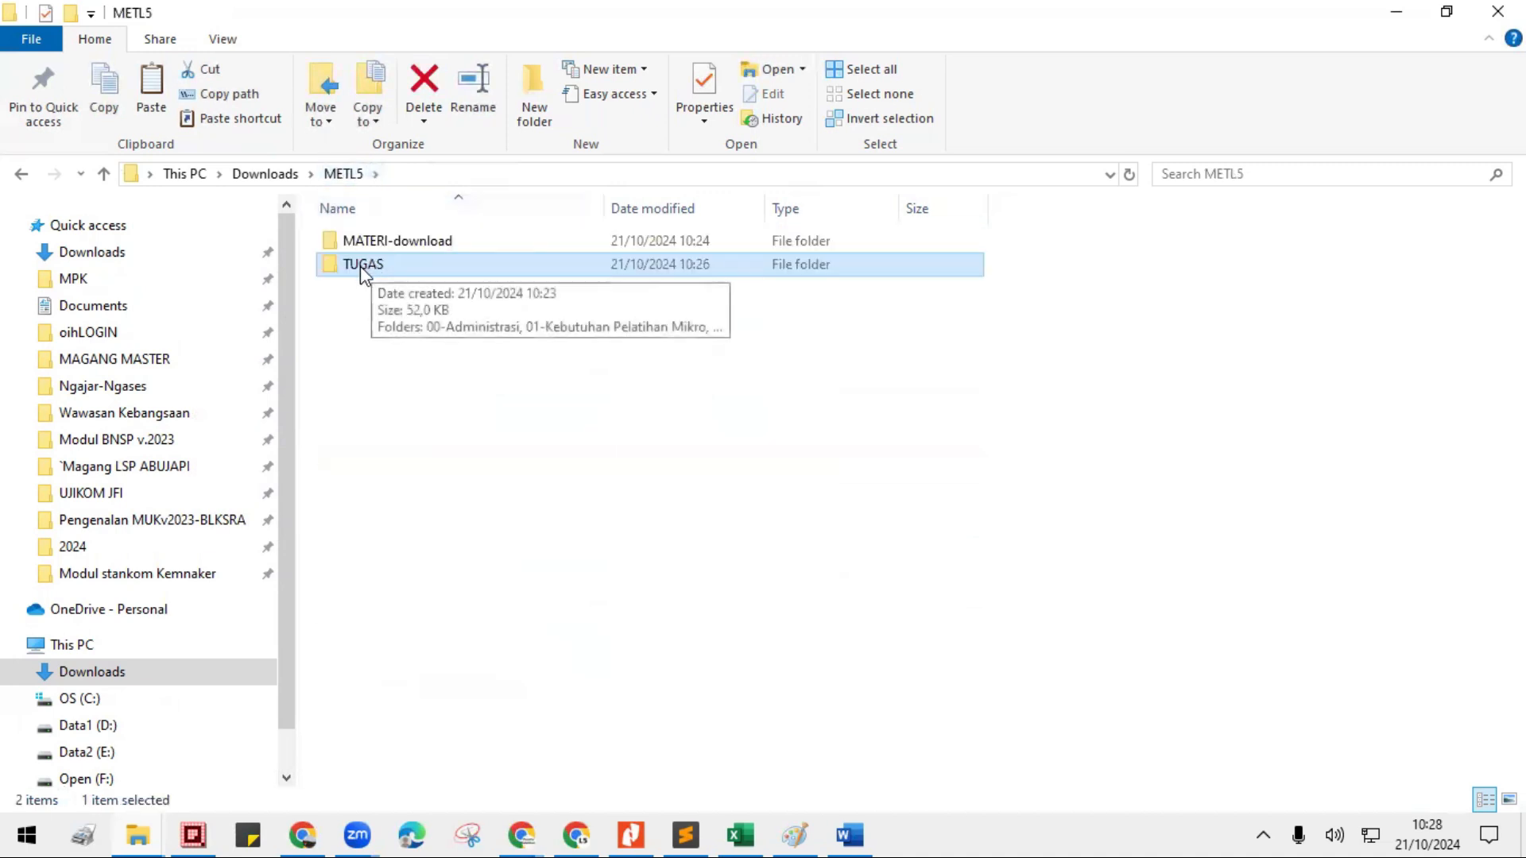
# - Compare the original template in MATERI-download's 2. Template Tugas folder with the renamed copy in TUGAS's 01-Kebutuhan Pelatihan Mikro folder
pyautogui.doubleClick(378, 241)
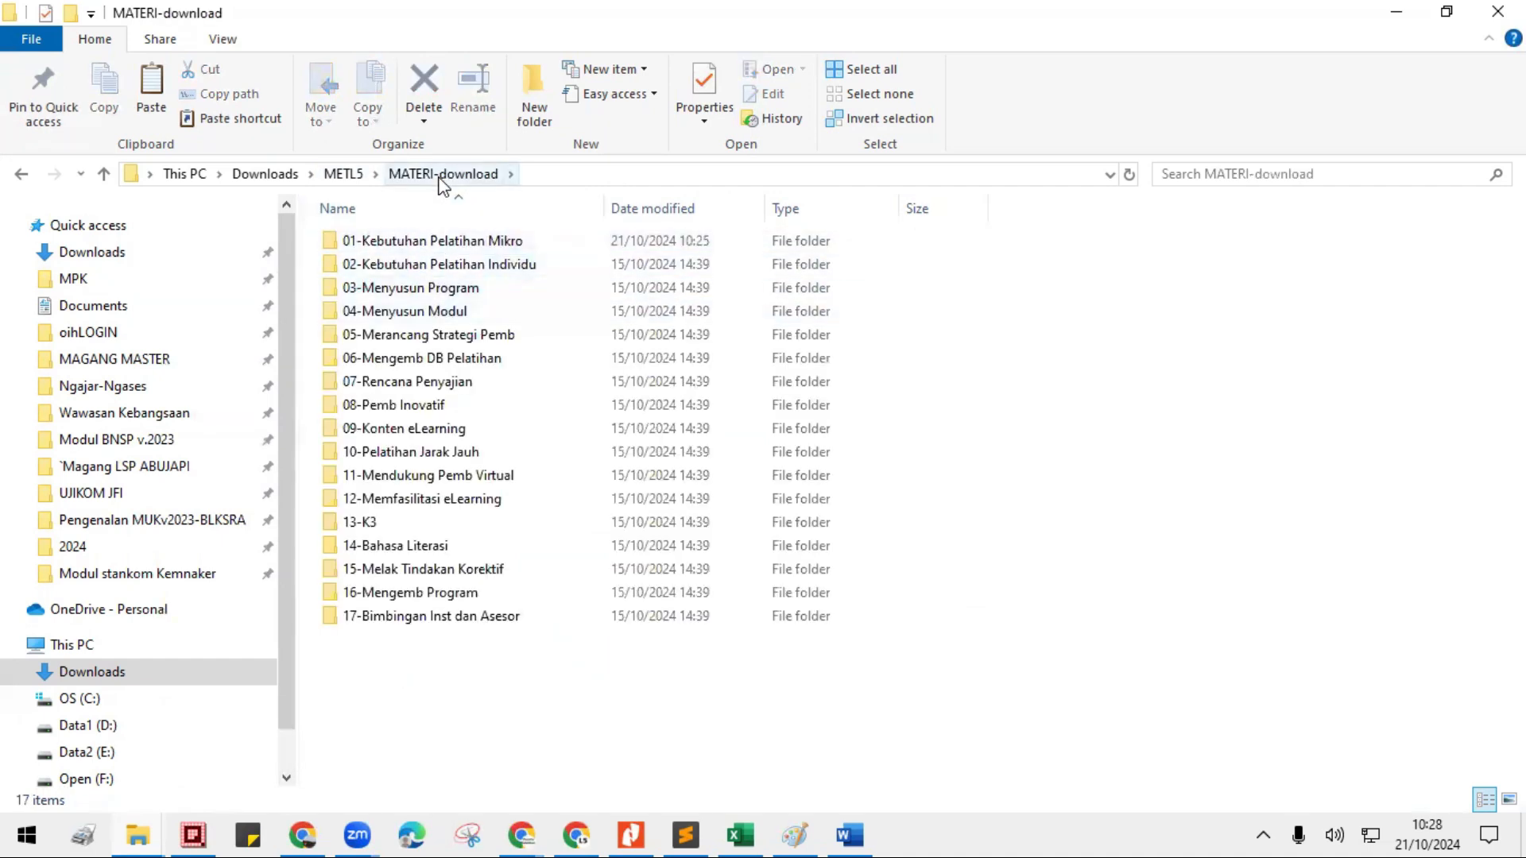
pyautogui.doubleClick(421, 241)
pyautogui.doubleClick(390, 270)
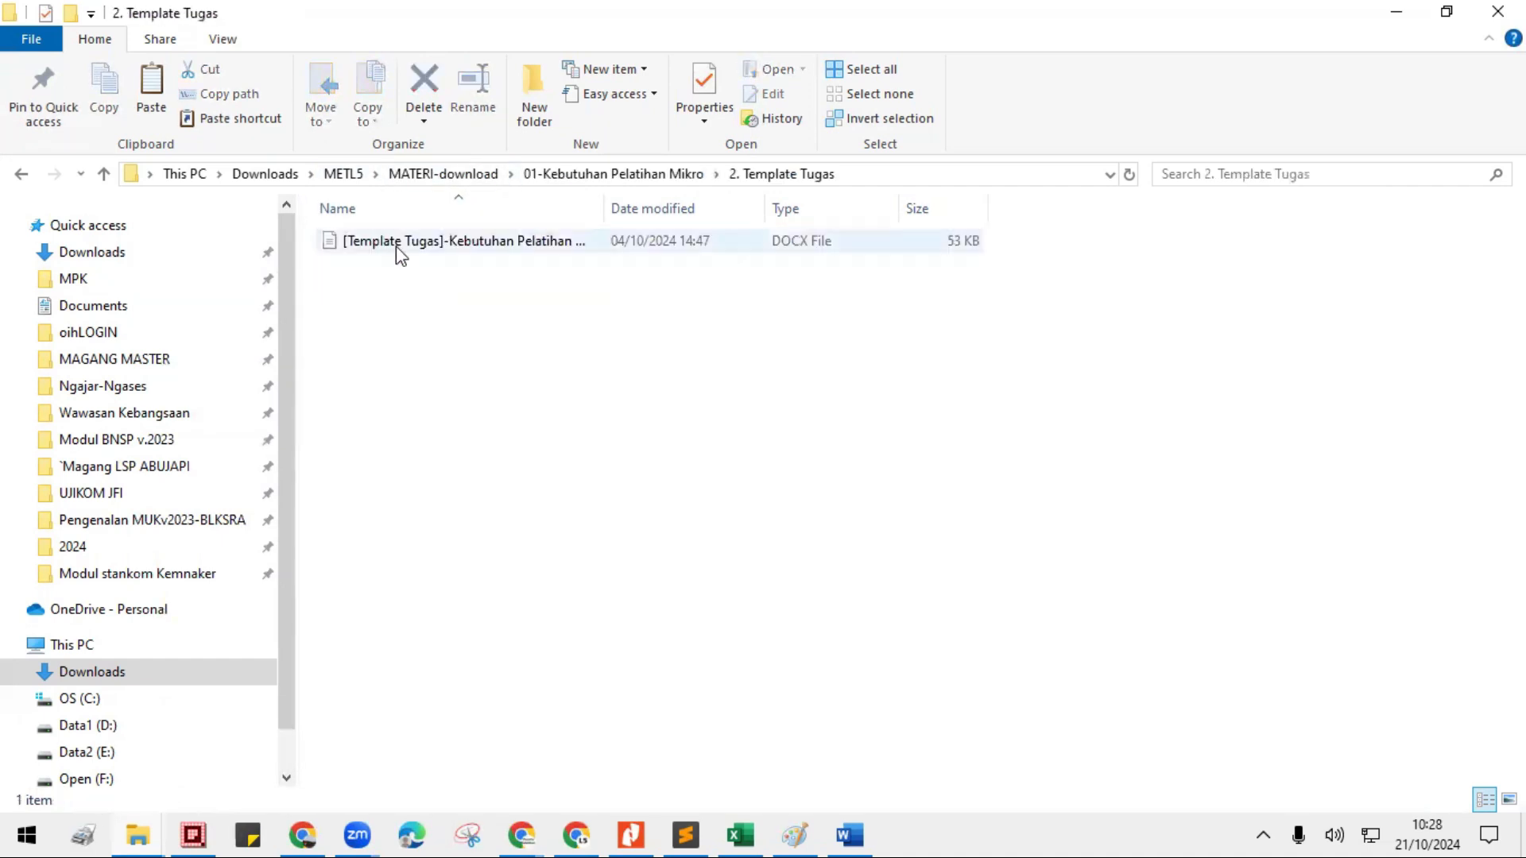
pyautogui.click(407, 247)
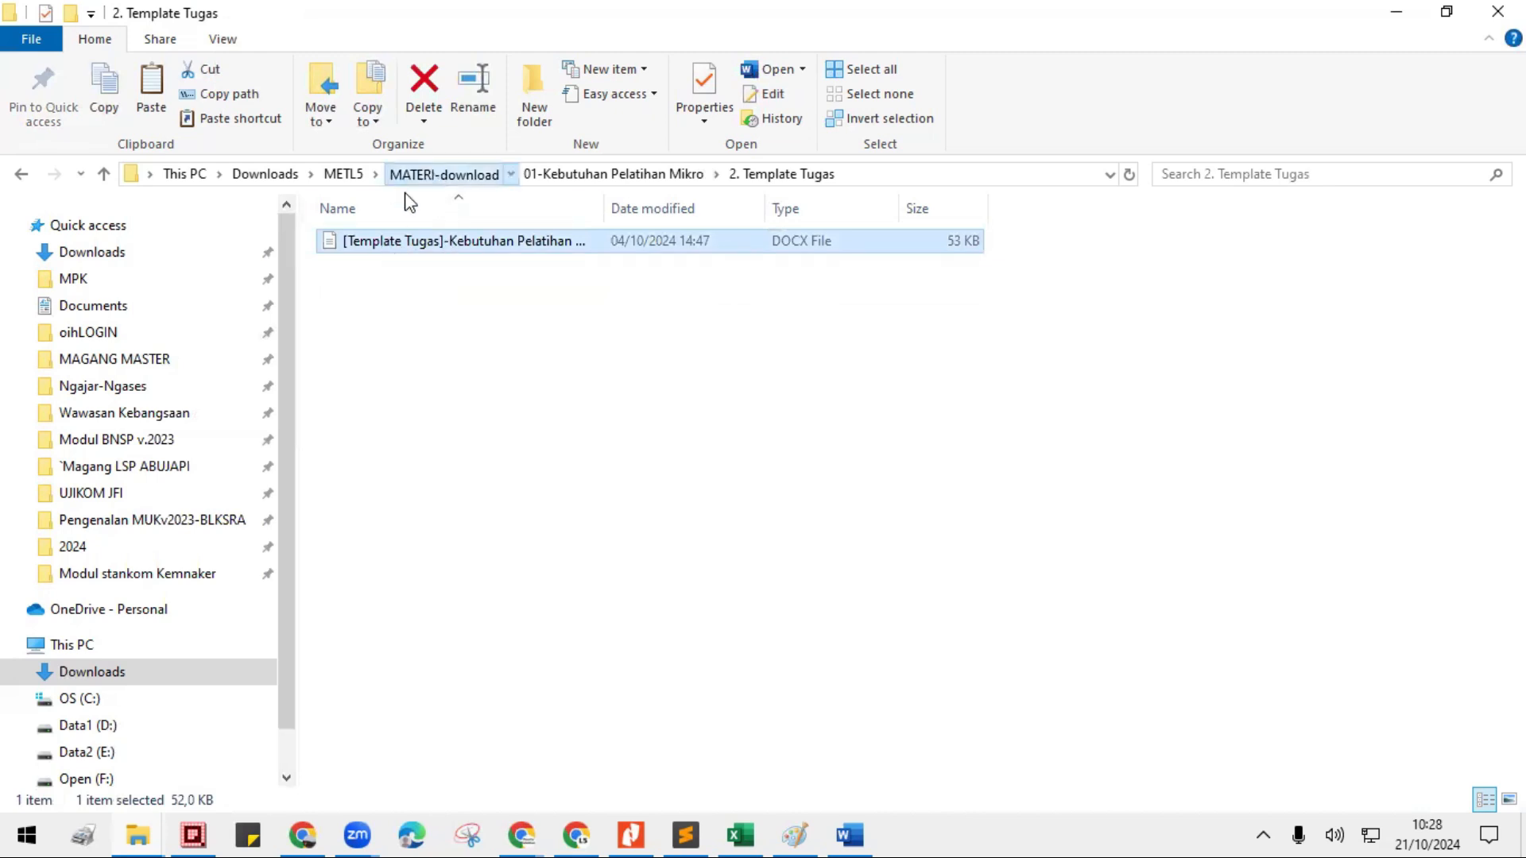
pyautogui.click(420, 174)
pyautogui.click(360, 173)
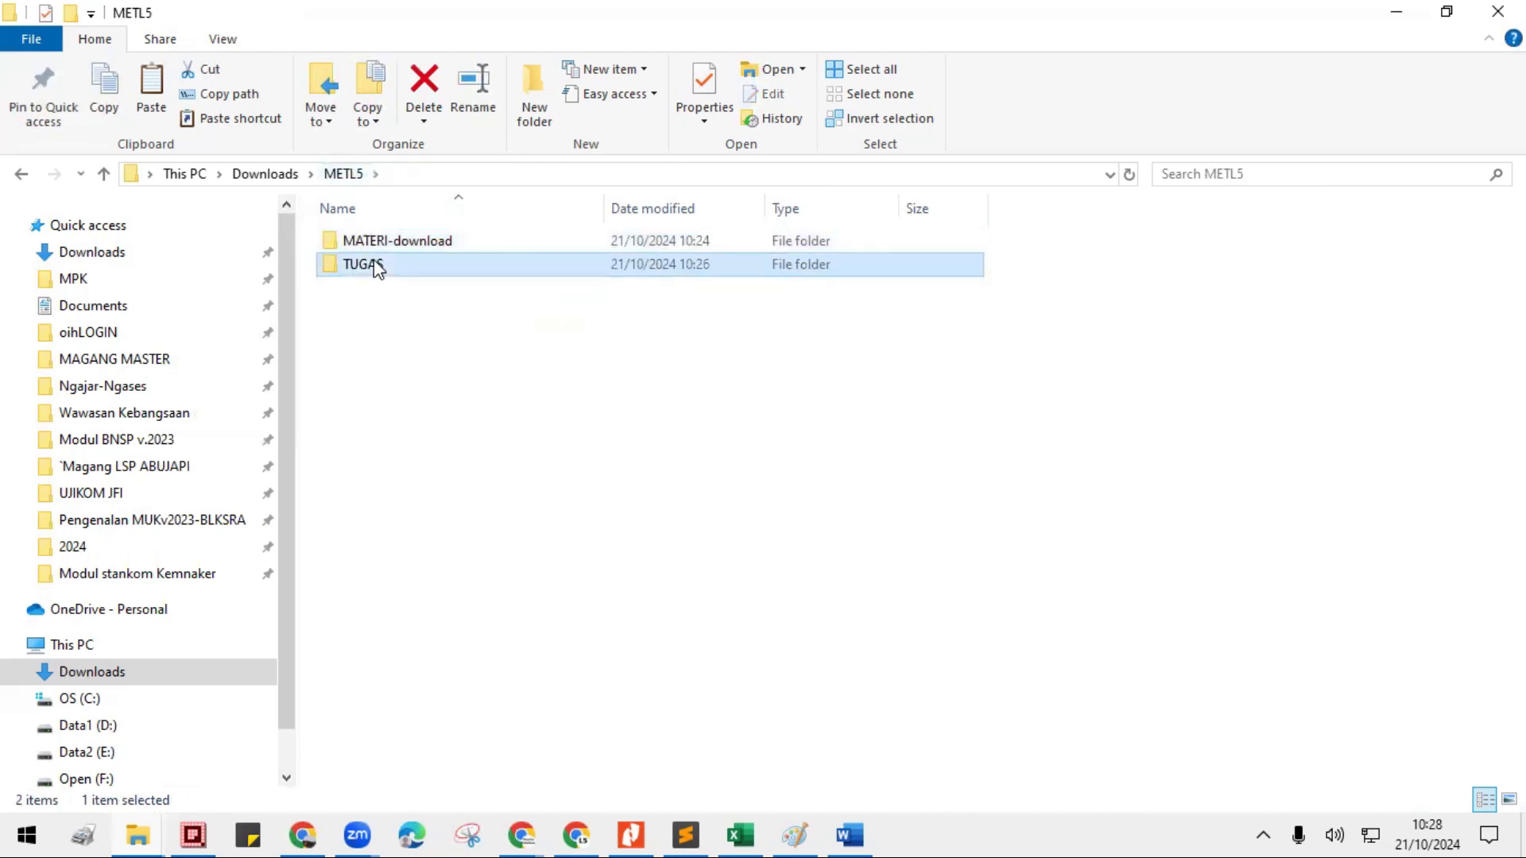
pyautogui.doubleClick(374, 266)
pyautogui.click(372, 265)
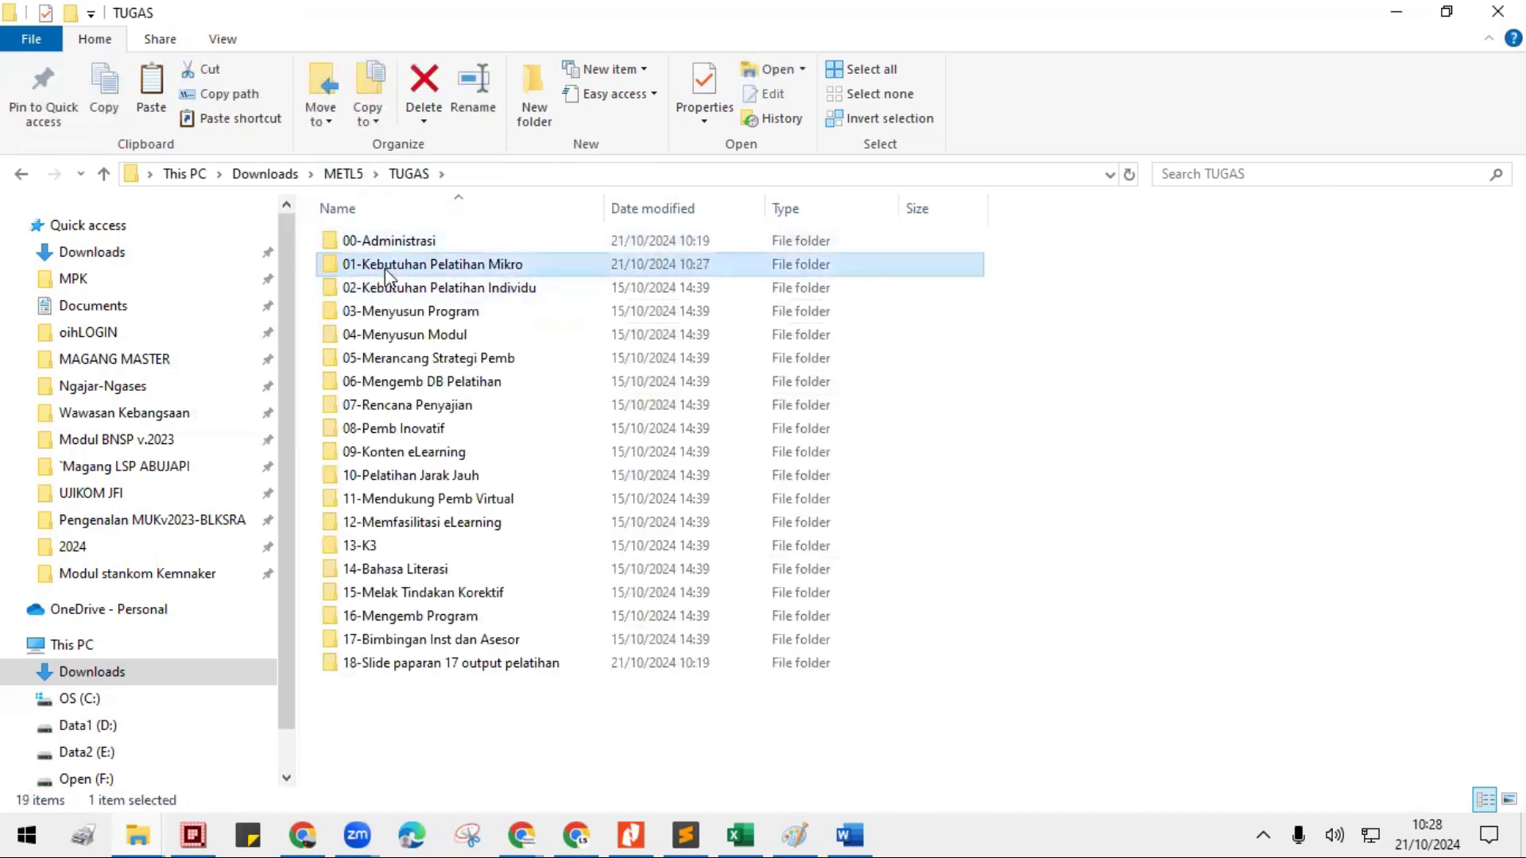
pyautogui.doubleClick(386, 269)
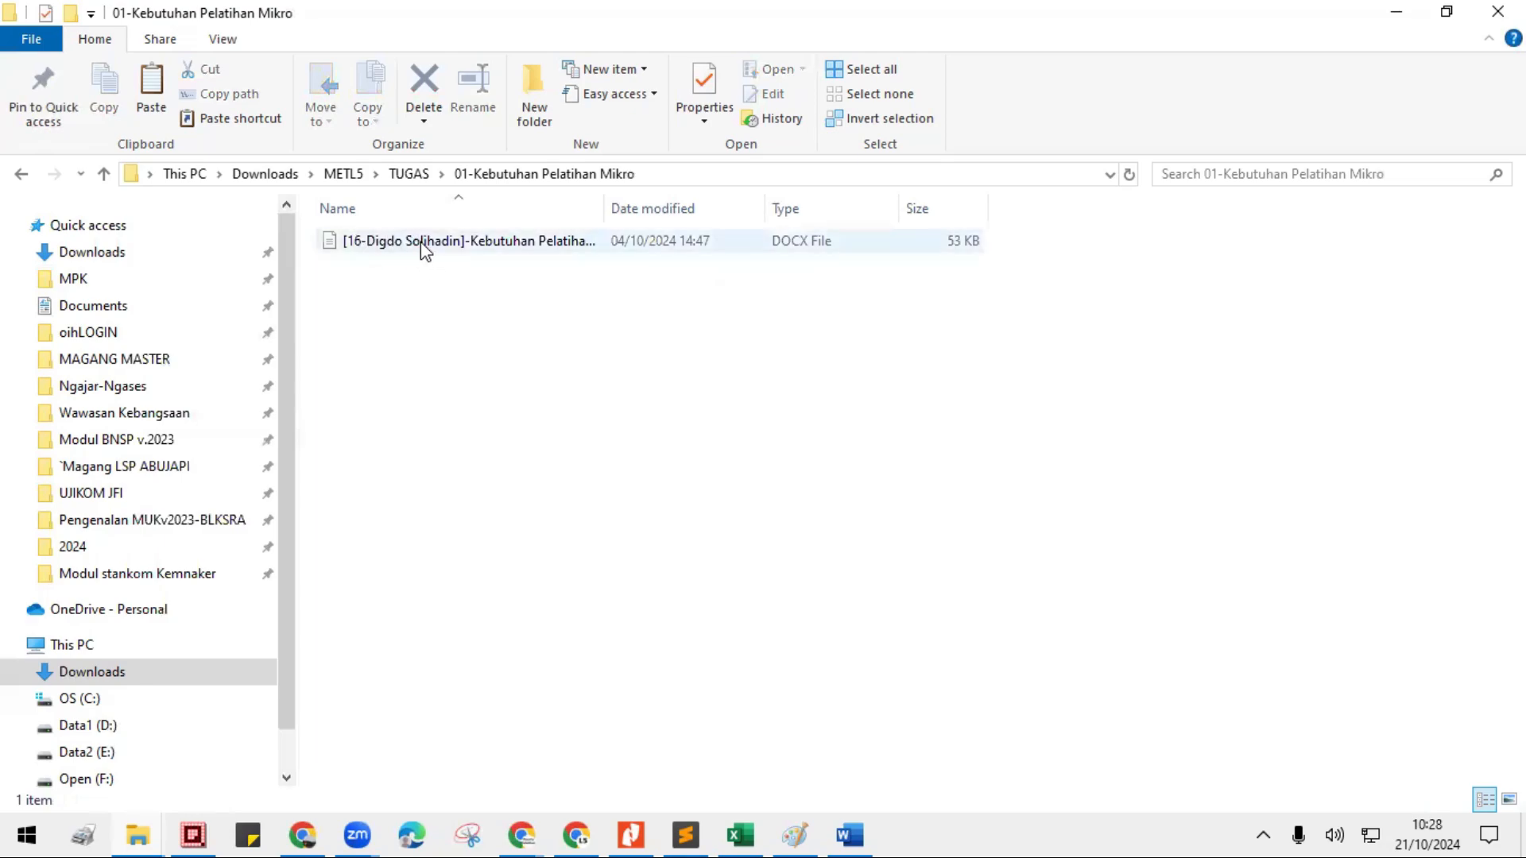